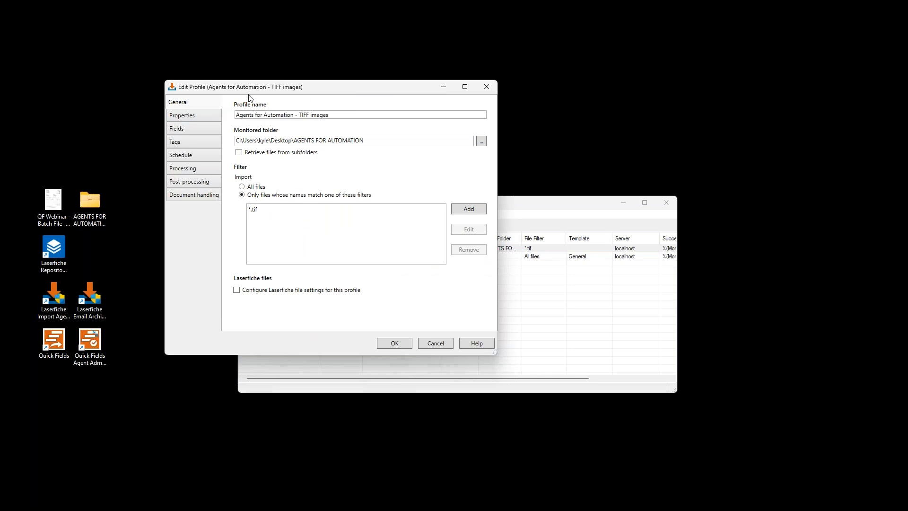
# Examine the profile name and monitored folder of the Agents for Automation - TIFF images profile
pyautogui.click(326, 114)
pyautogui.moveTo(327, 115); pyautogui.dragTo(221, 114)
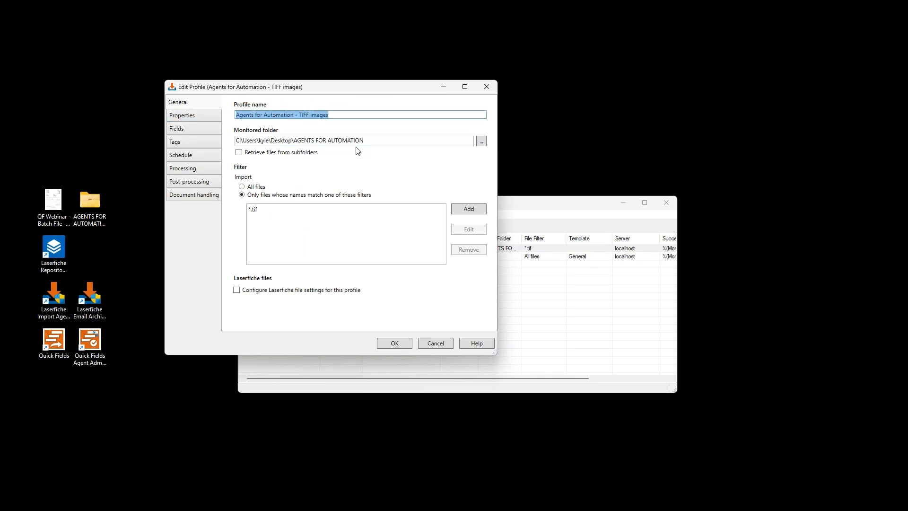
pyautogui.moveTo(369, 140); pyautogui.dragTo(311, 136)
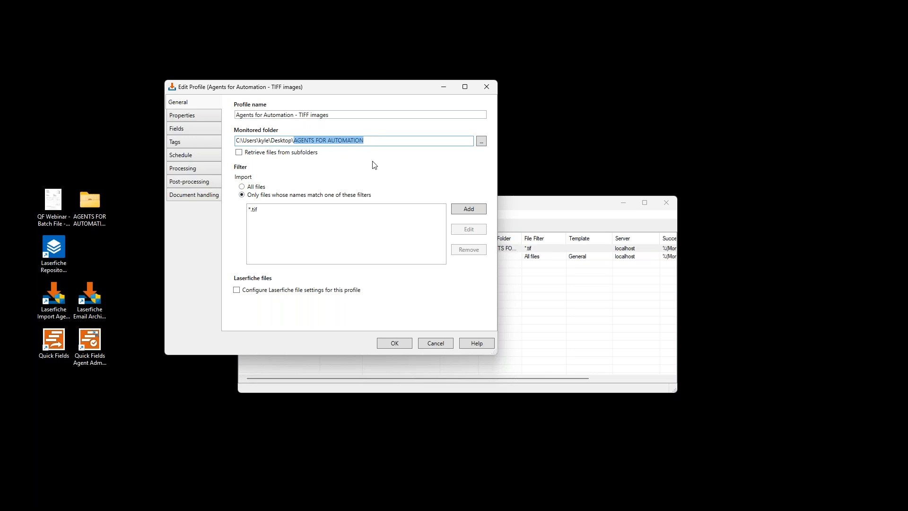
pyautogui.click(465, 208)
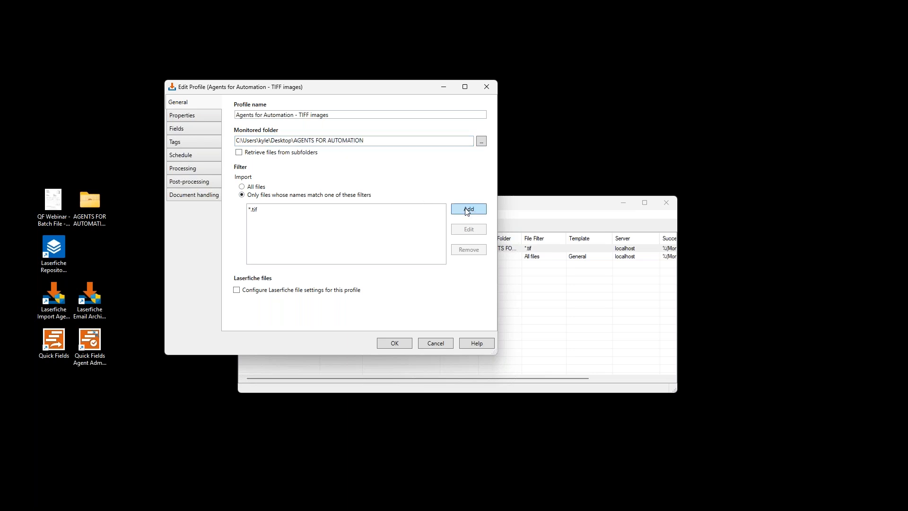
pyautogui.click(385, 222)
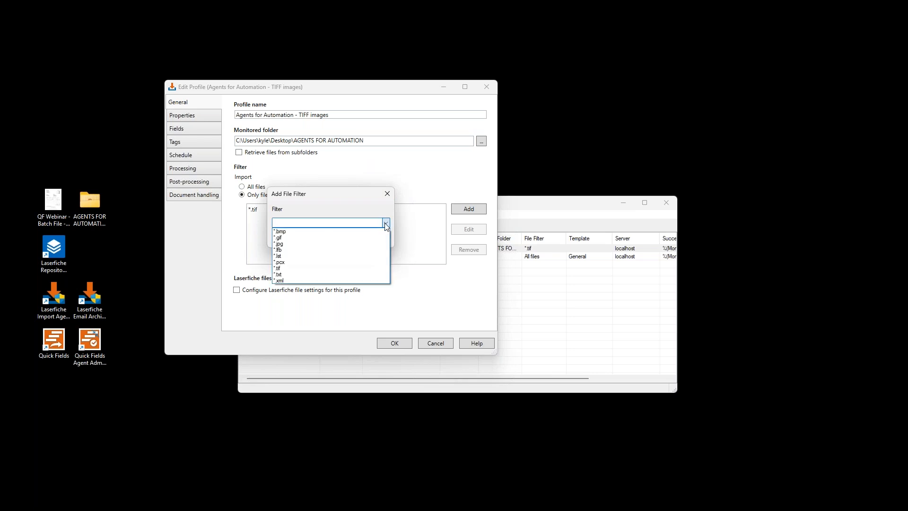
pyautogui.click(289, 223)
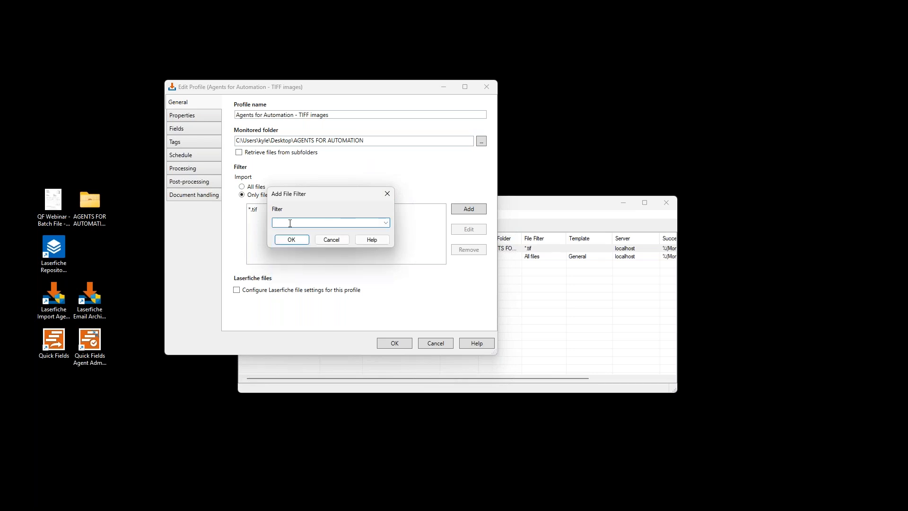
pyautogui.write('*.pdf')
pyautogui.click(329, 239)
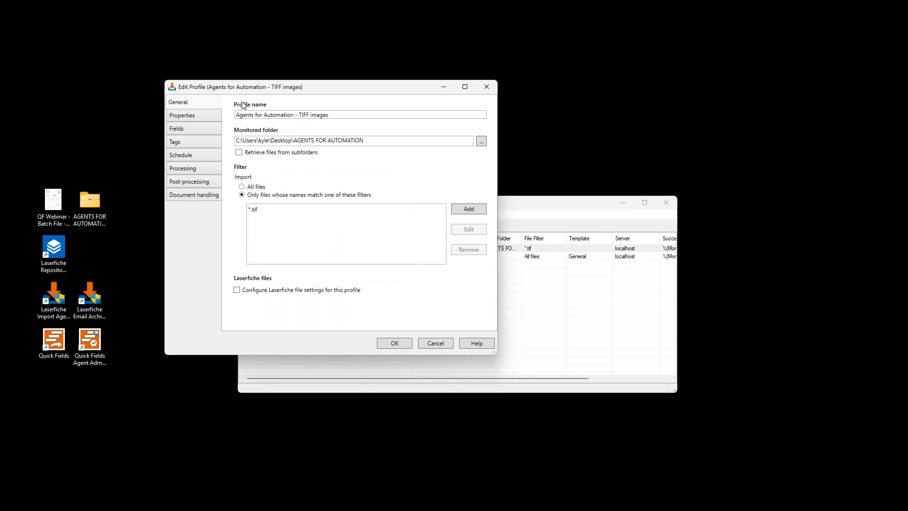
# Examine the profile's document properties, including the naming token, the available Global and File tokens, and the destination folder
pyautogui.click(192, 116)
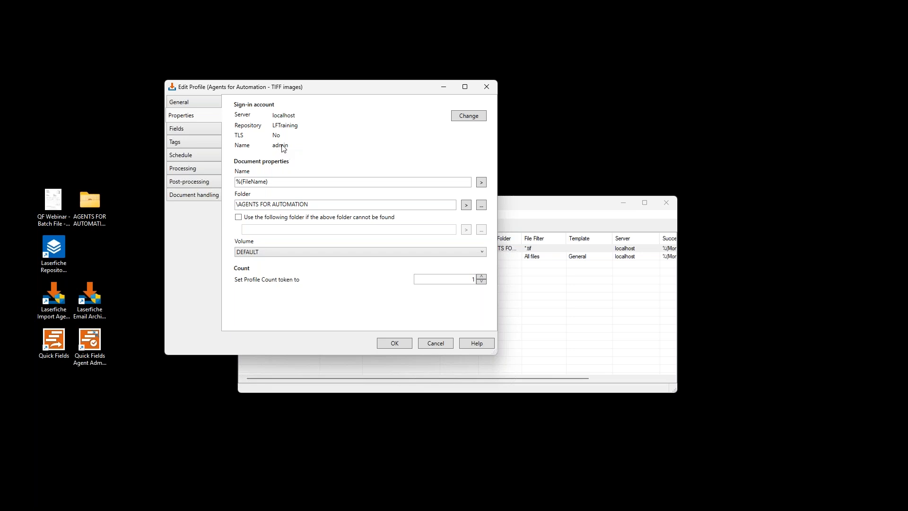
pyautogui.moveTo(283, 182); pyautogui.dragTo(235, 183)
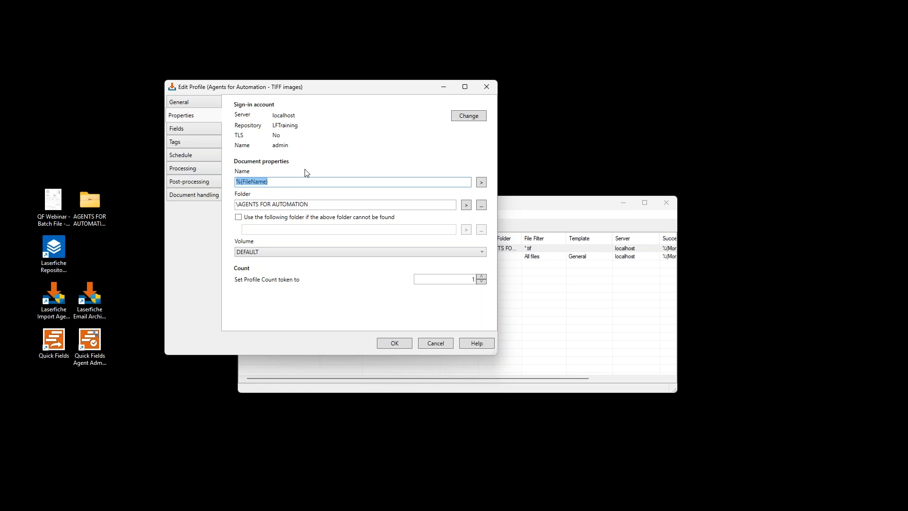
pyautogui.click(481, 183)
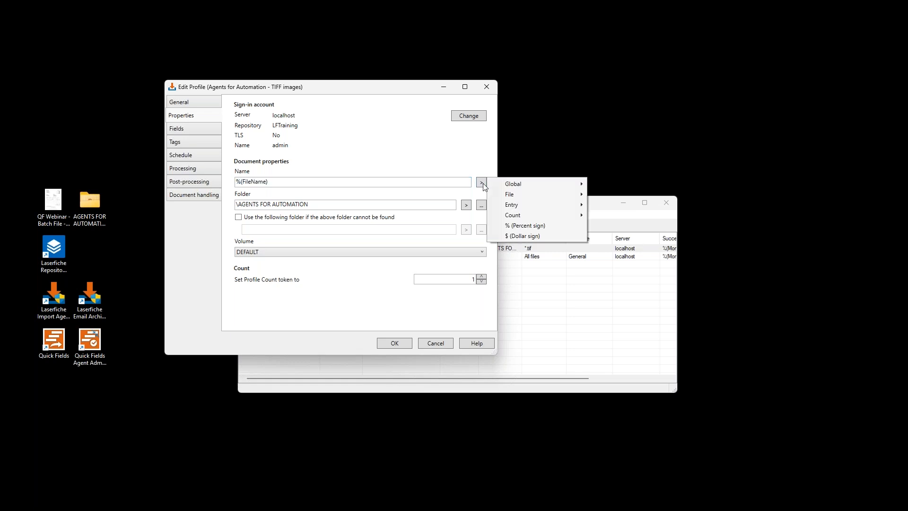
pyautogui.moveTo(525, 189)
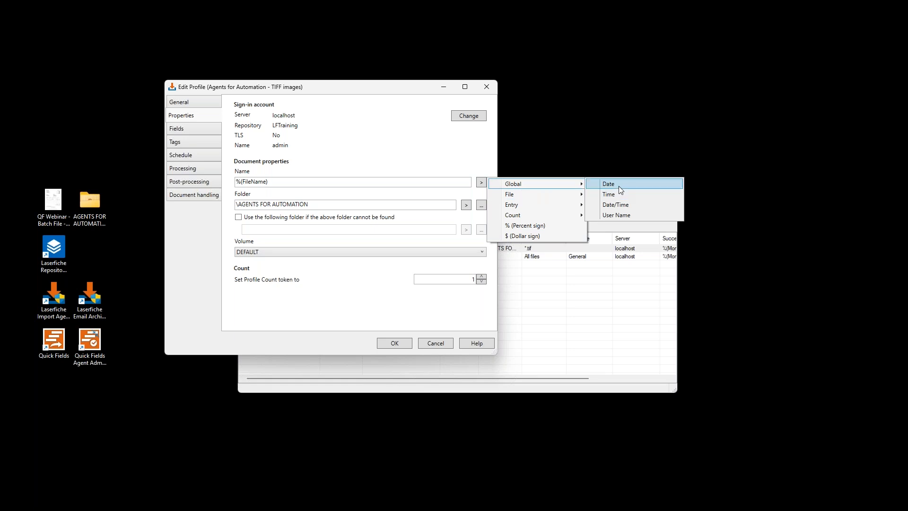
pyautogui.moveTo(523, 211)
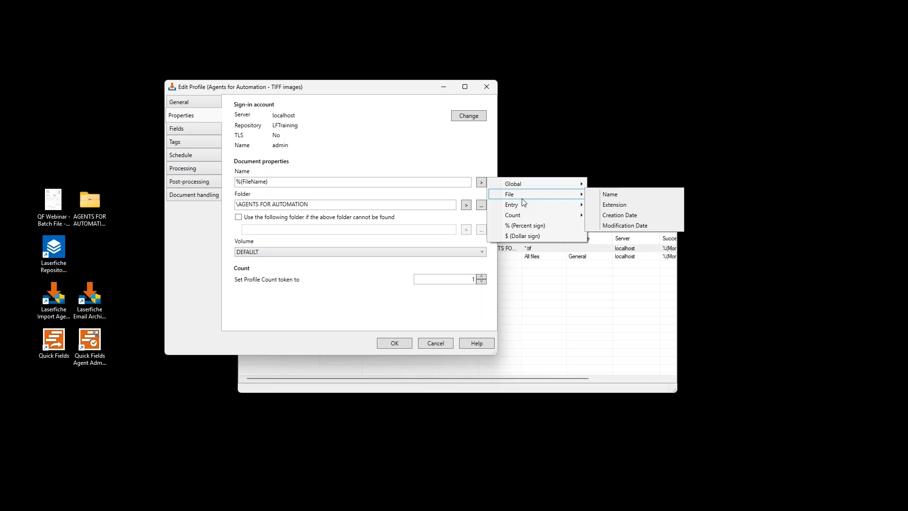
pyautogui.click(349, 205)
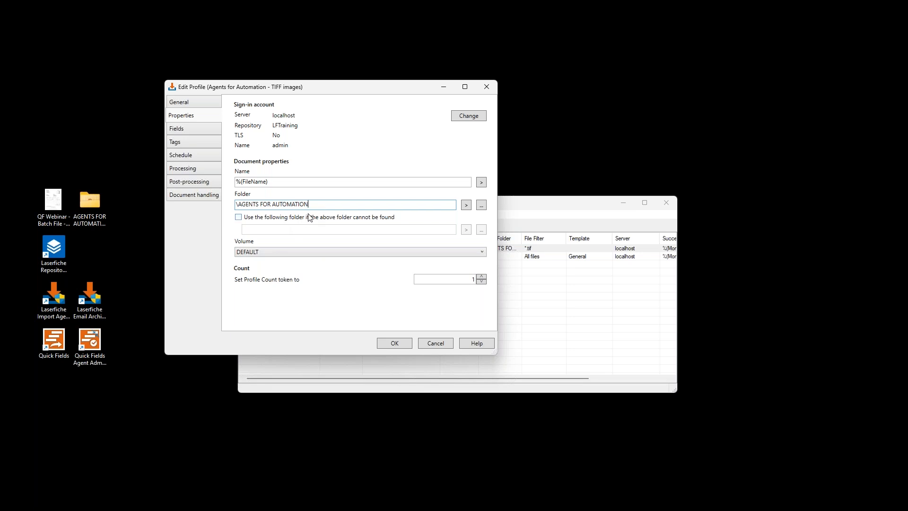
# Switch the document volume to the parent folder's default volume and restore it to DEFAULT
pyautogui.click(482, 252)
pyautogui.click(292, 263)
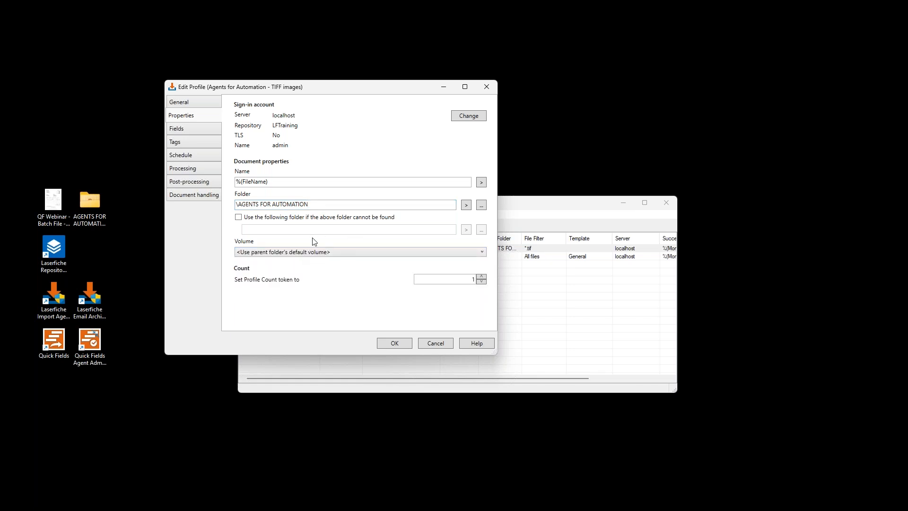
pyautogui.click(337, 251)
pyautogui.click(266, 271)
# Examine the profile's template fields, tags, Continuously and Only at these times schedule options, and processing settings
pyautogui.click(191, 130)
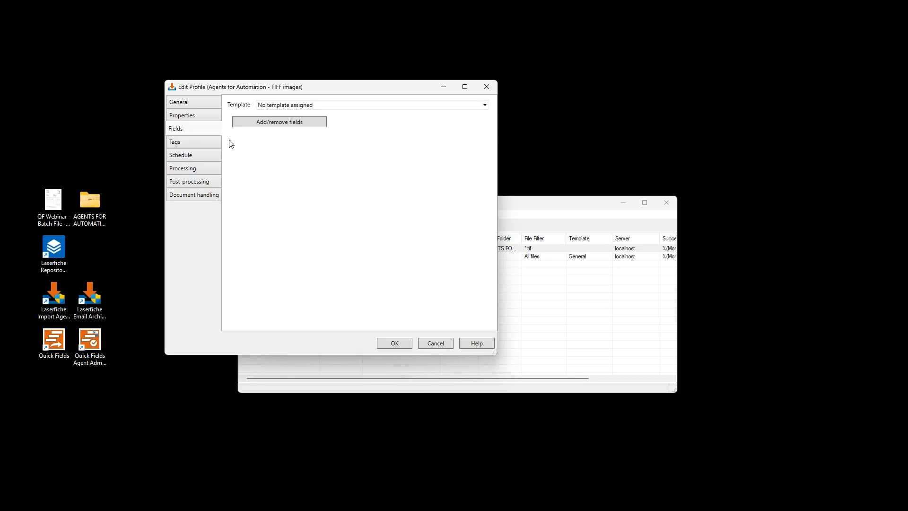
pyautogui.click(200, 142)
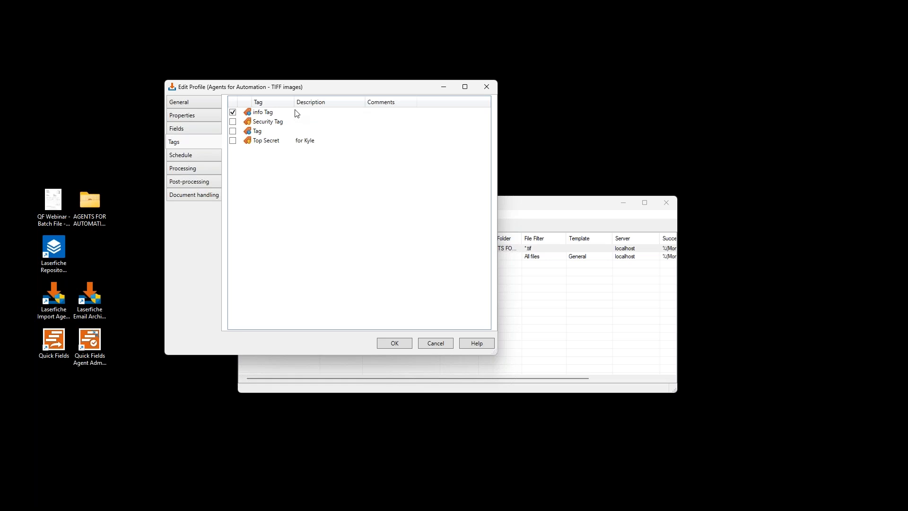
pyautogui.click(195, 158)
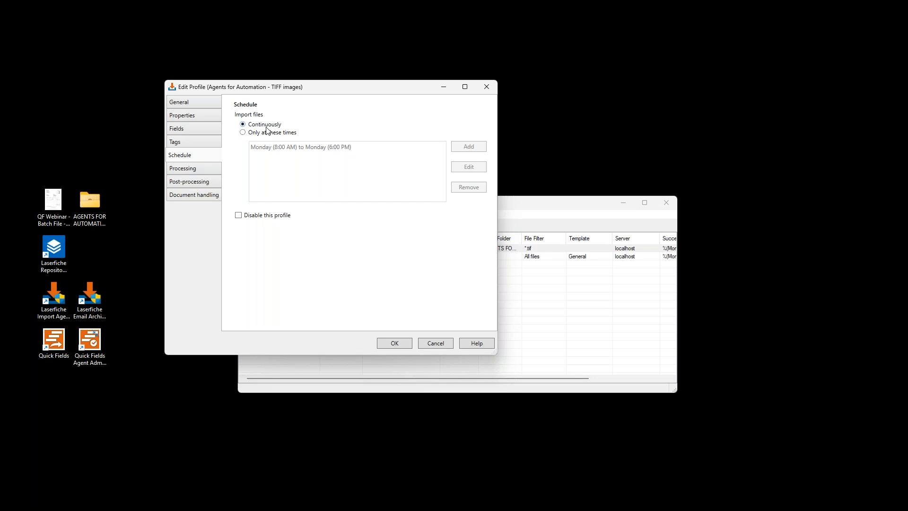
pyautogui.click(242, 133)
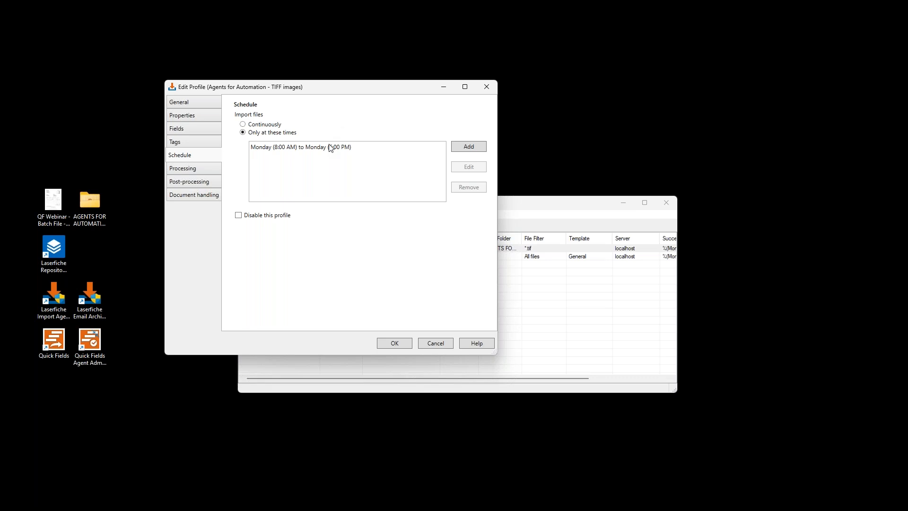
pyautogui.click(243, 124)
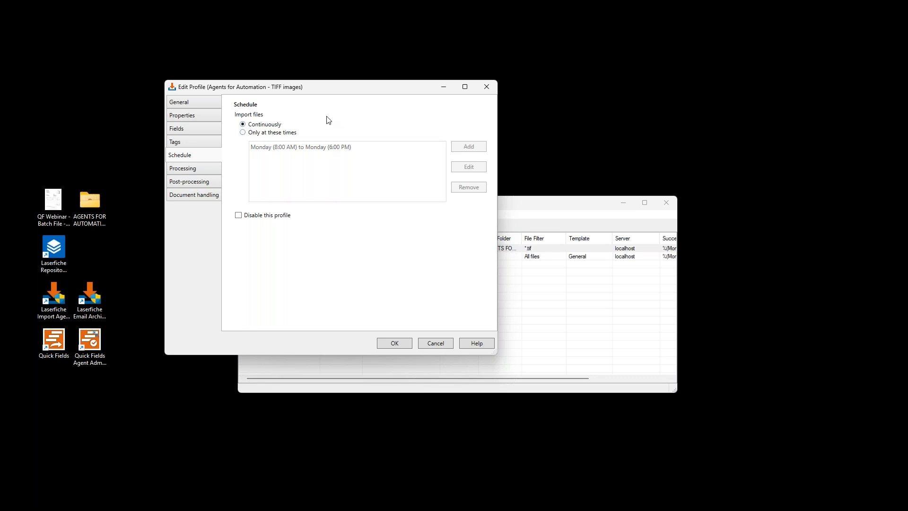
pyautogui.click(188, 171)
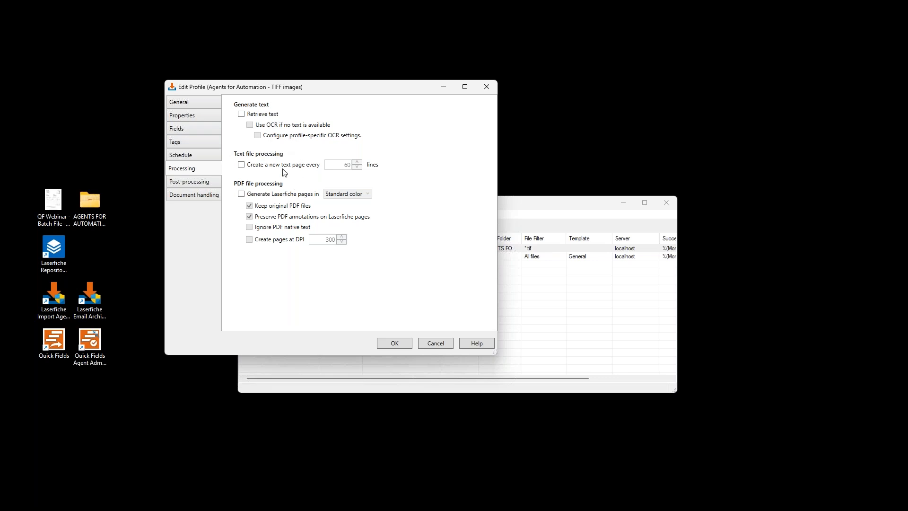
# Examine the post-processing destination for imported source files, including its Processed folder, DateTime token and subfolder grouping
pyautogui.click(198, 183)
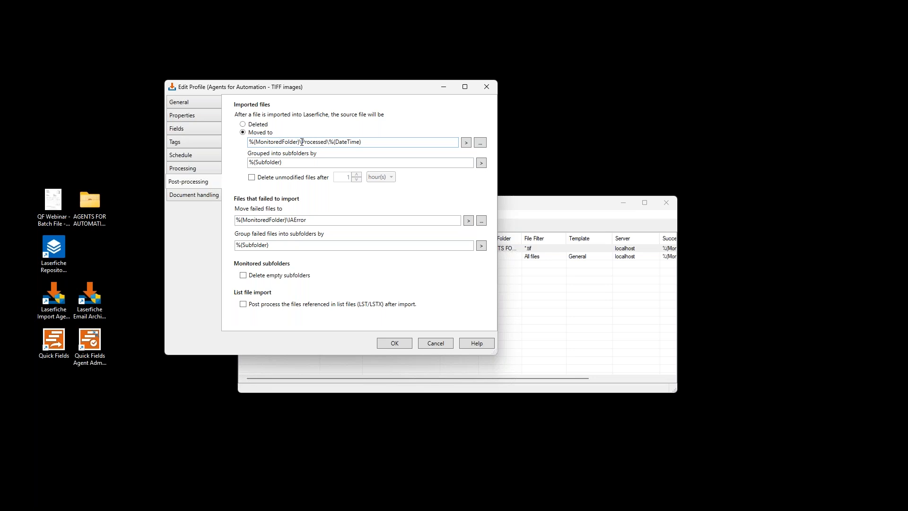
pyautogui.moveTo(300, 142); pyautogui.dragTo(332, 141)
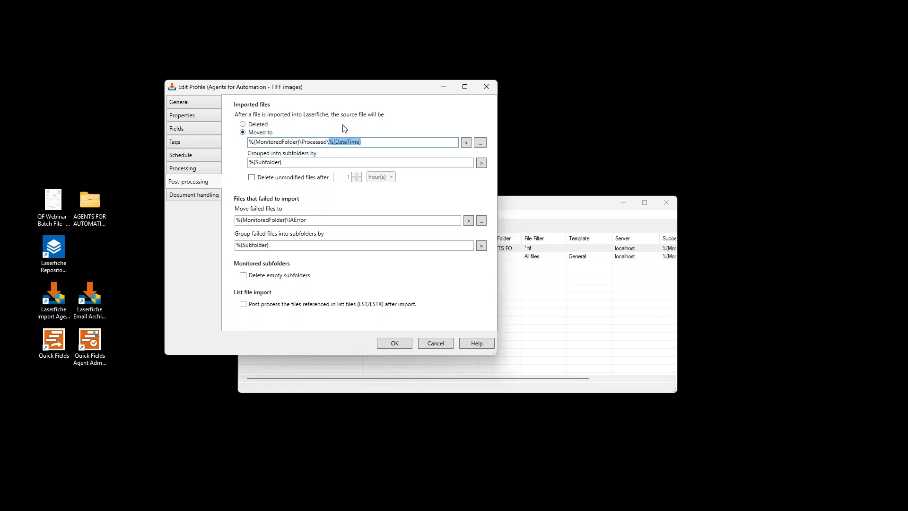
pyautogui.click(466, 143)
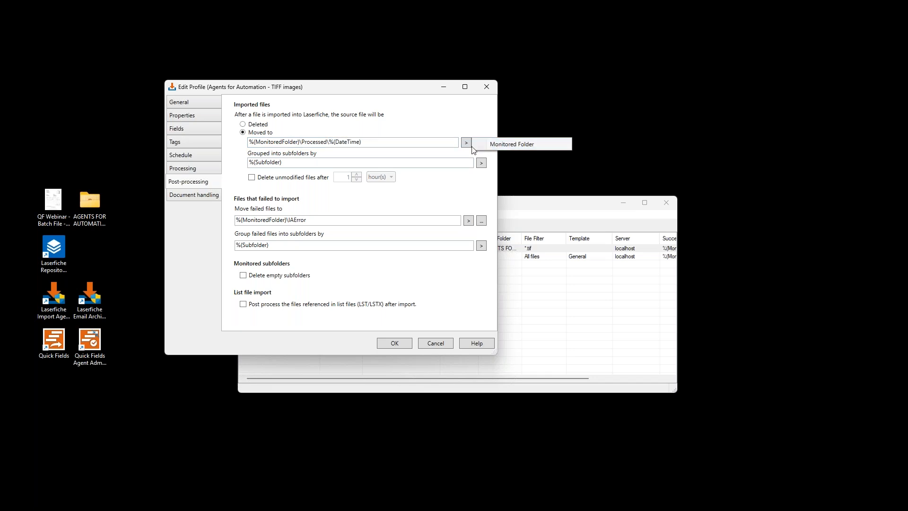
pyautogui.click(357, 147)
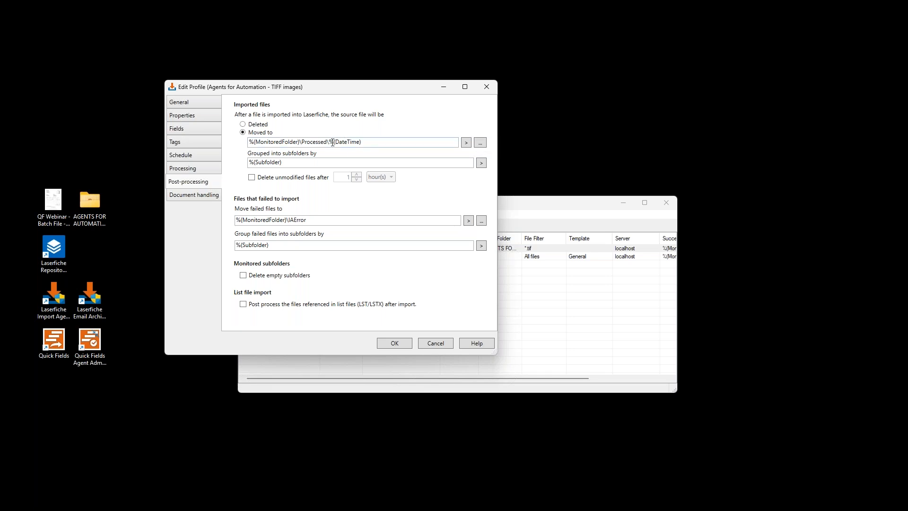
pyautogui.moveTo(330, 143); pyautogui.dragTo(364, 145)
pyautogui.click(370, 143)
pyautogui.moveTo(286, 166); pyautogui.dragTo(242, 163)
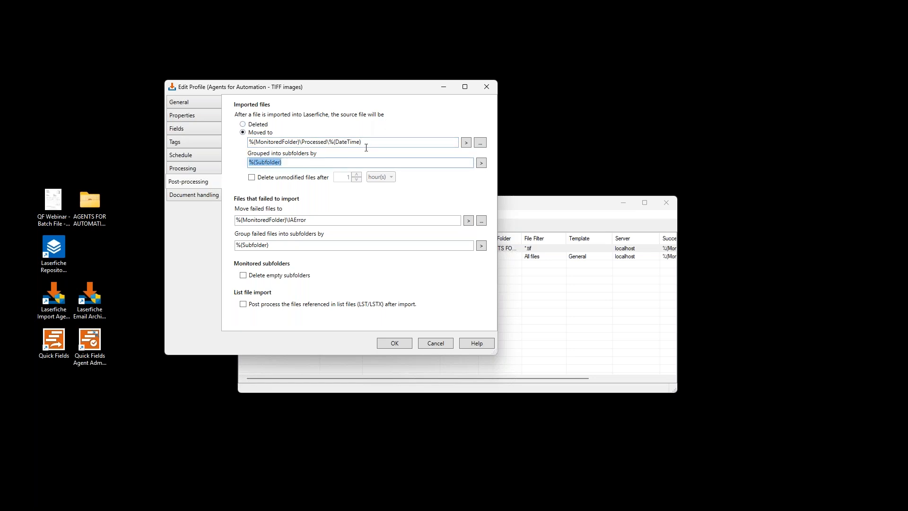
pyautogui.click(330, 143)
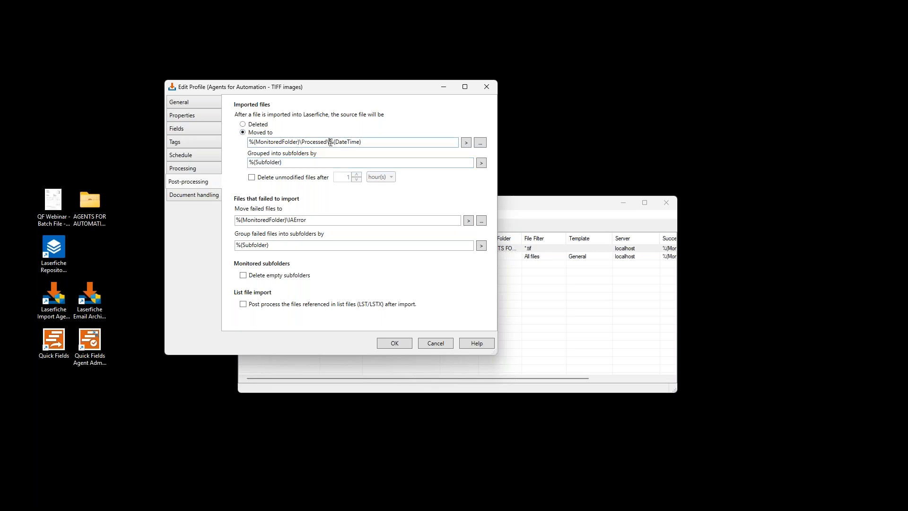
pyautogui.moveTo(330, 142); pyautogui.dragTo(344, 142)
pyautogui.click(356, 142)
# Examine the destination for files that failed to import and the document handling settings, and close the profile without saving
pyautogui.click(247, 219)
pyautogui.moveTo(312, 219); pyautogui.dragTo(285, 220)
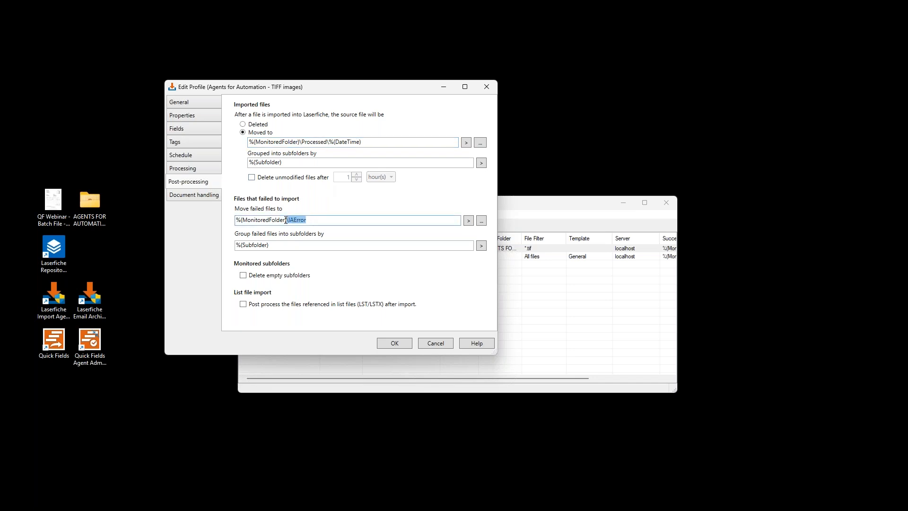
pyautogui.click(312, 221)
pyautogui.moveTo(311, 221); pyautogui.dragTo(288, 220)
pyautogui.click(195, 197)
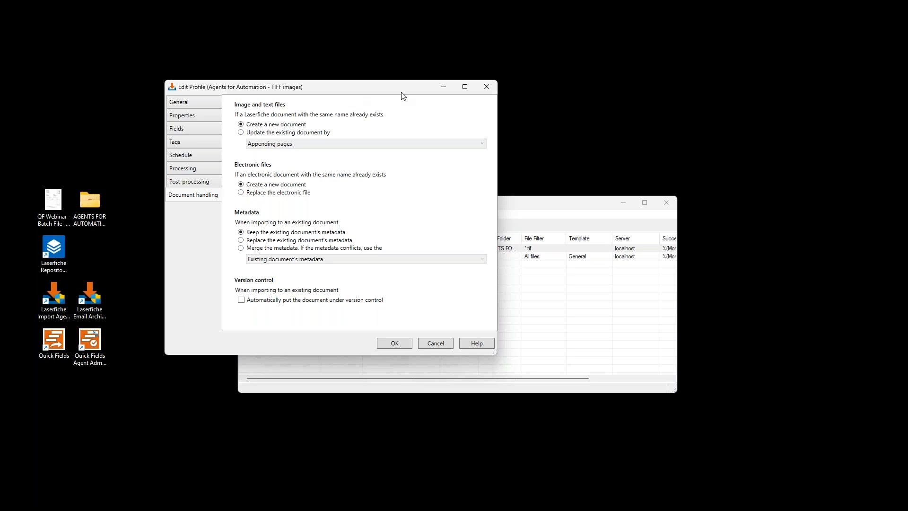
pyautogui.click(486, 87)
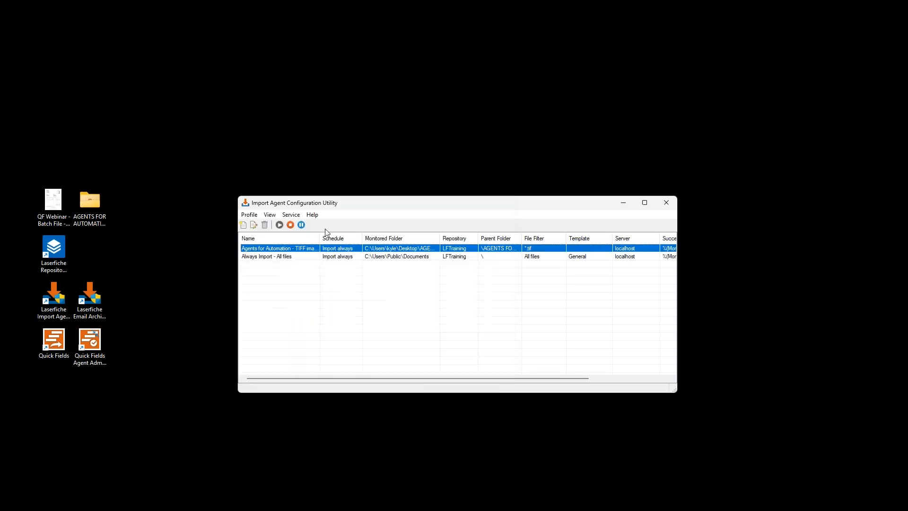
# Preview the general and document properties of a new profile copied from Agents for Automation - TIFF images, and cancel its creation
pyautogui.click(243, 225)
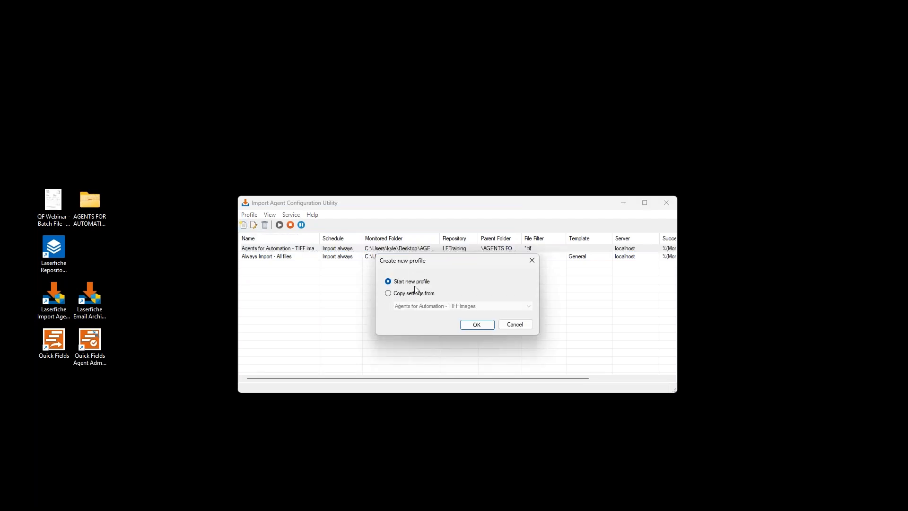
pyautogui.click(388, 293)
pyautogui.click(388, 282)
pyautogui.click(388, 294)
pyautogui.click(476, 324)
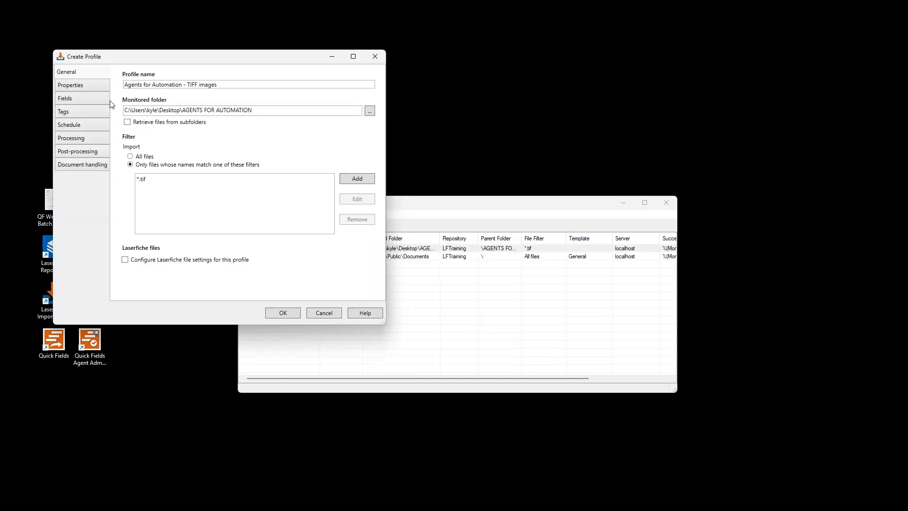
pyautogui.click(82, 88)
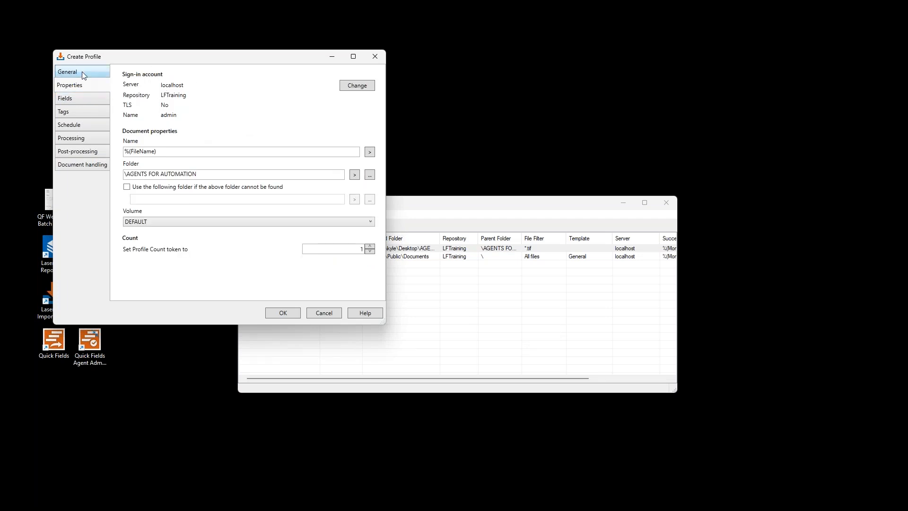
pyautogui.click(324, 313)
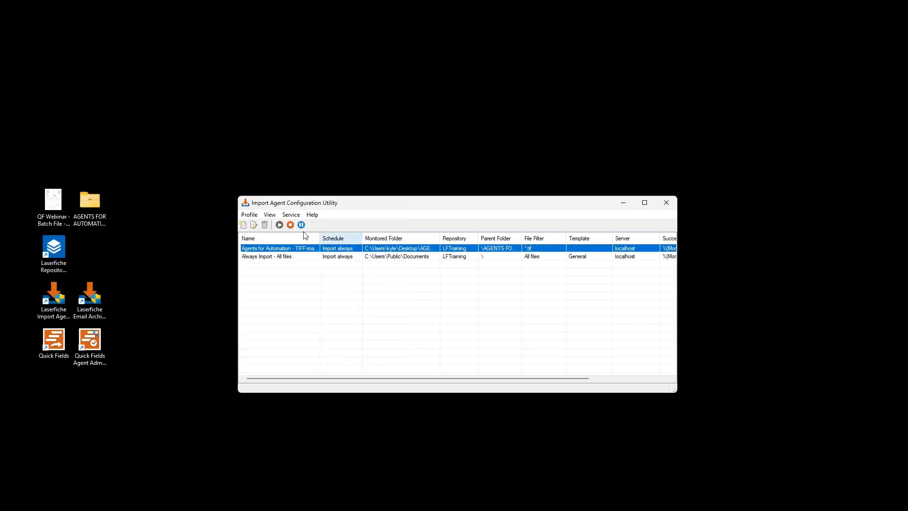
# Examine the repository and Cloud sign-in options for a blank new profile, and cancel the sign-in
pyautogui.click(243, 225)
pyautogui.click(469, 326)
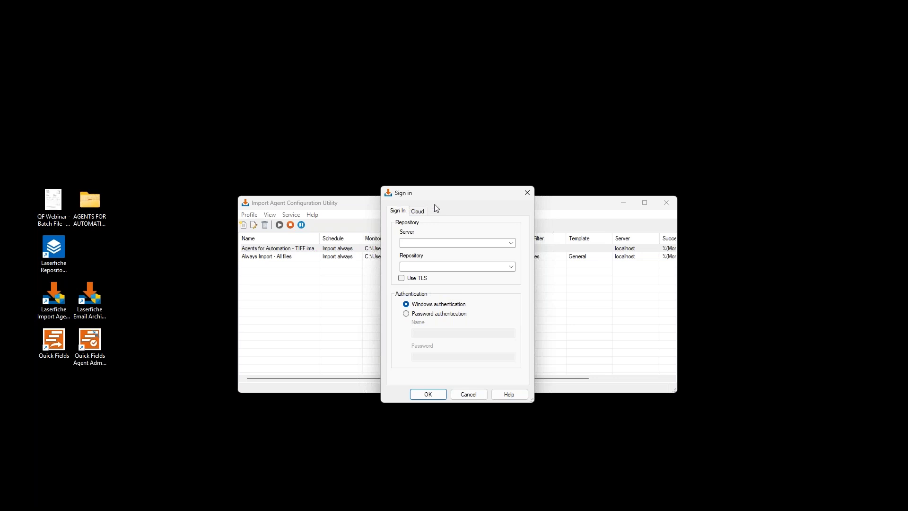
pyautogui.click(418, 214)
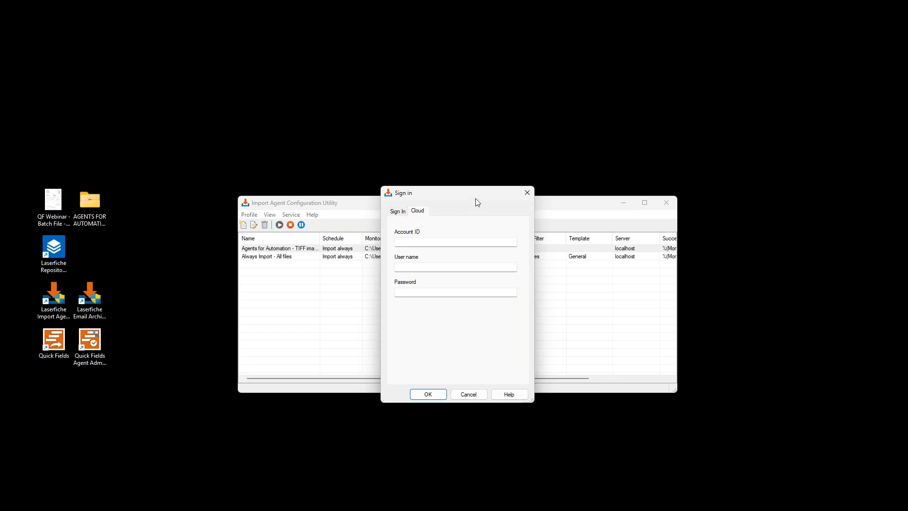
pyautogui.click(468, 394)
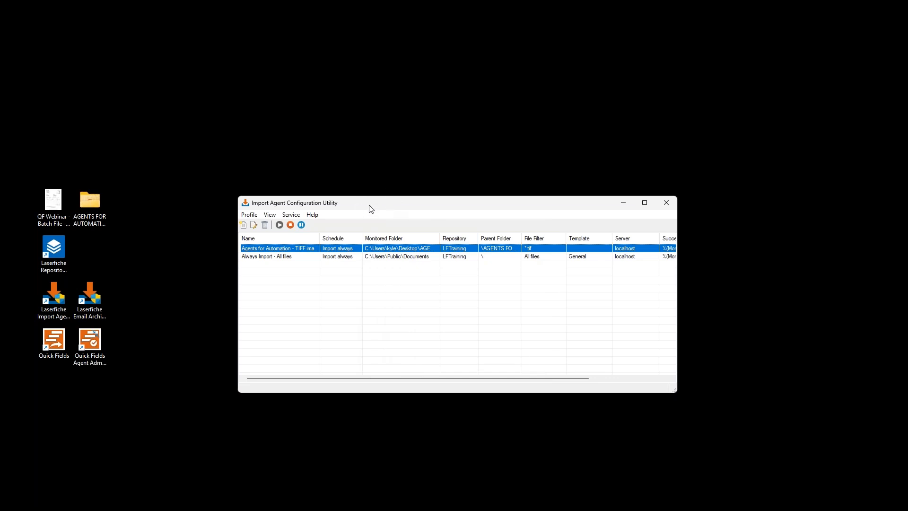
# Preview the profile name, document properties and template fields of a new profile copied from Agents for Automation - TIFF images, and cancel its creation
pyautogui.click(243, 225)
pyautogui.click(409, 296)
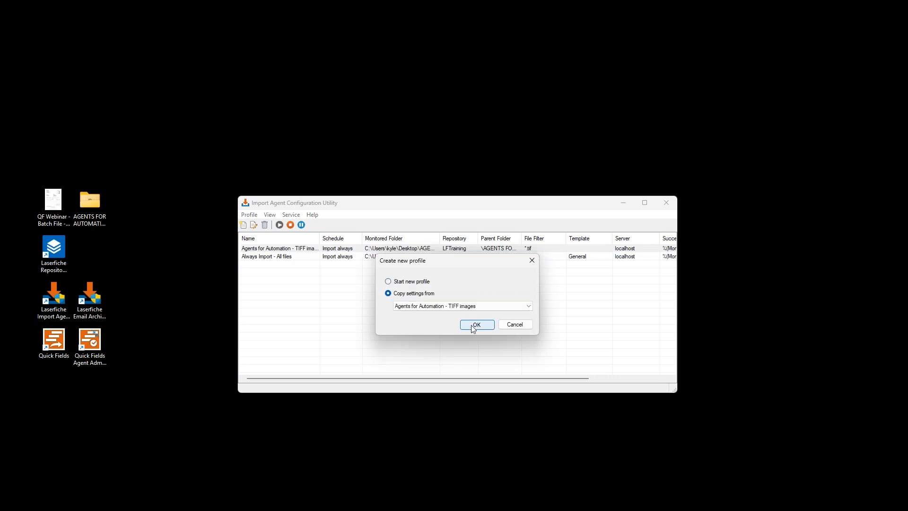
pyautogui.click(475, 324)
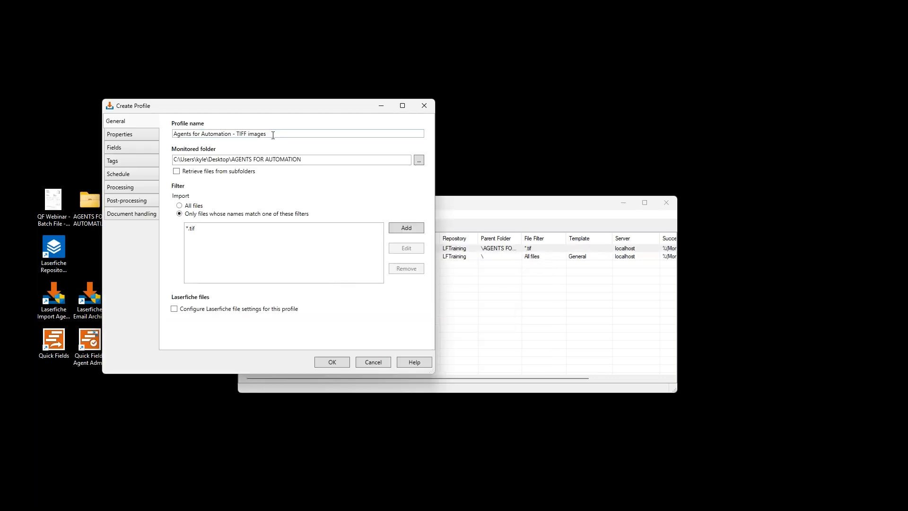
pyautogui.moveTo(273, 135); pyautogui.dragTo(152, 137)
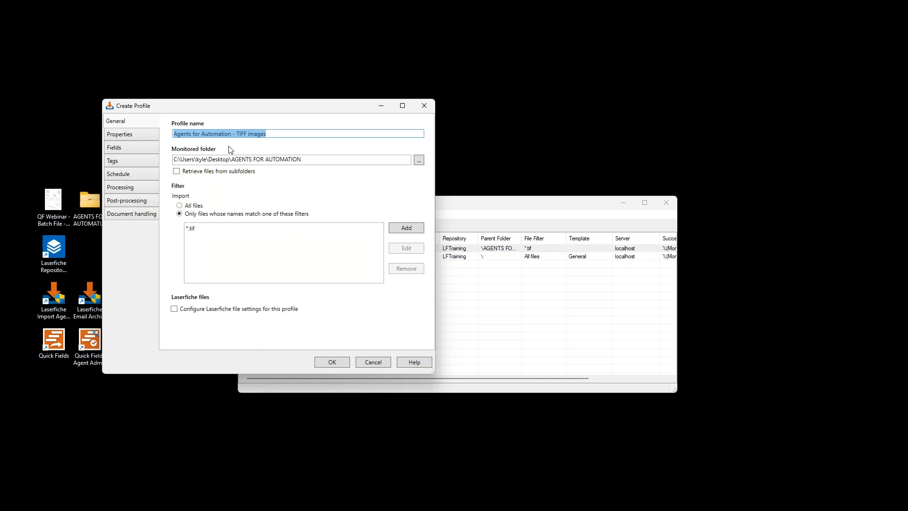
pyautogui.click(129, 137)
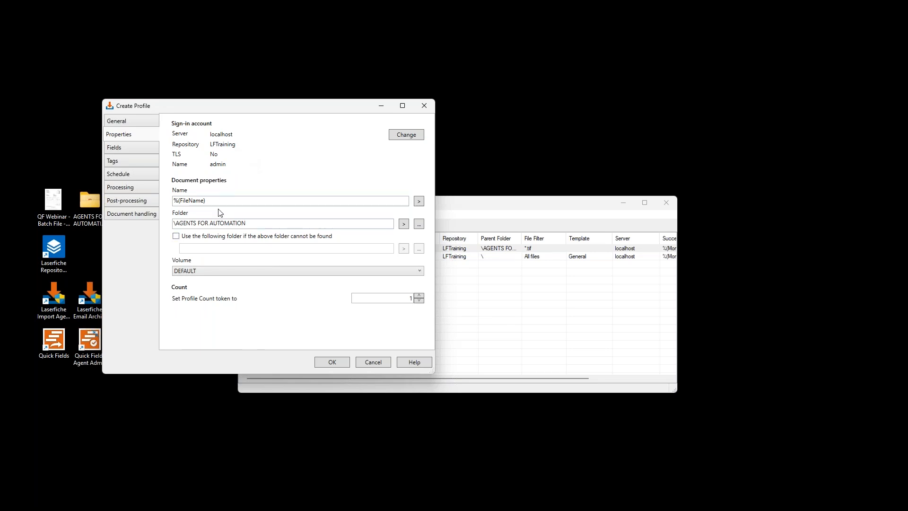
pyautogui.click(123, 149)
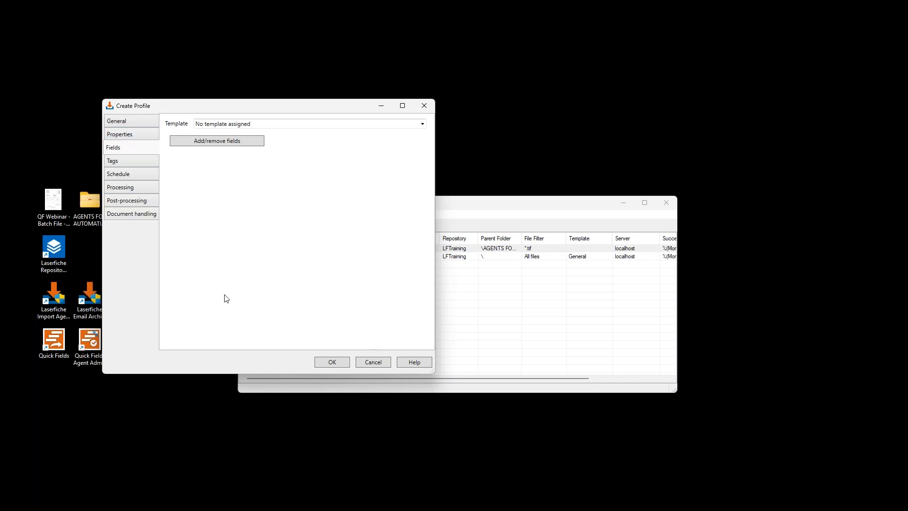
pyautogui.click(376, 363)
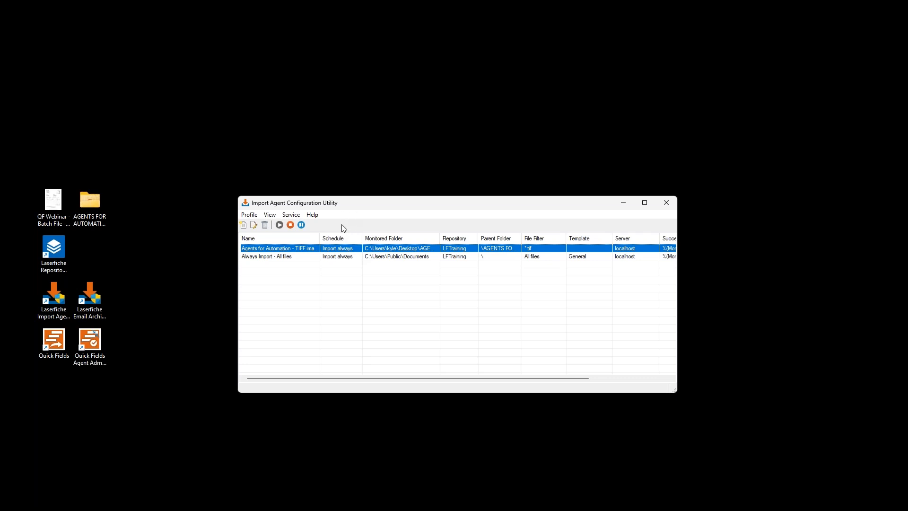
# Reposition the Import Agent Configuration Utility window and move QF Webinar - Batch File - tiff images.tif above the other desktop icons
pyautogui.moveTo(361, 201); pyautogui.dragTo(325, 185)
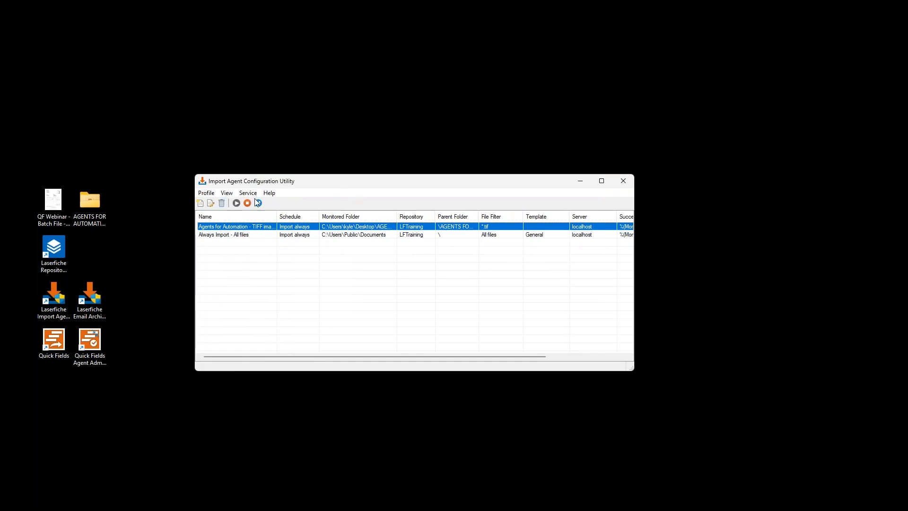
pyautogui.click(55, 204)
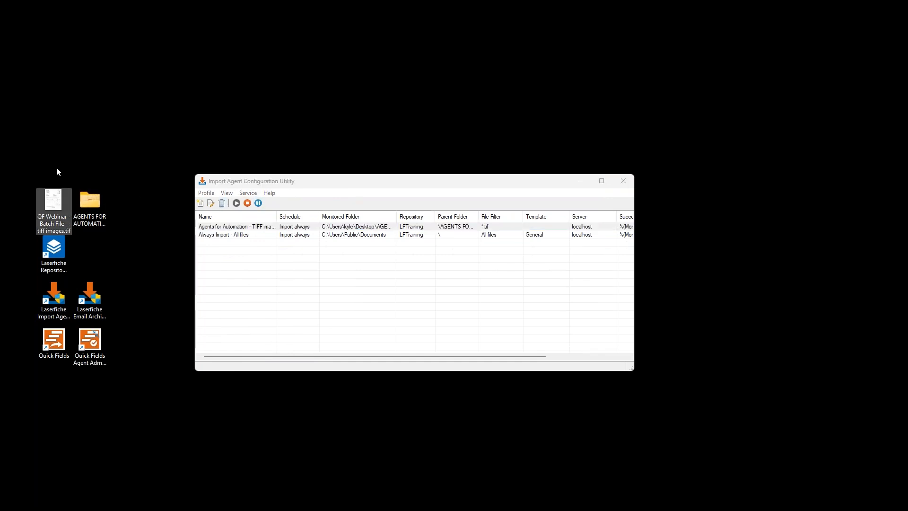
pyautogui.moveTo(54, 203); pyautogui.dragTo(45, 165)
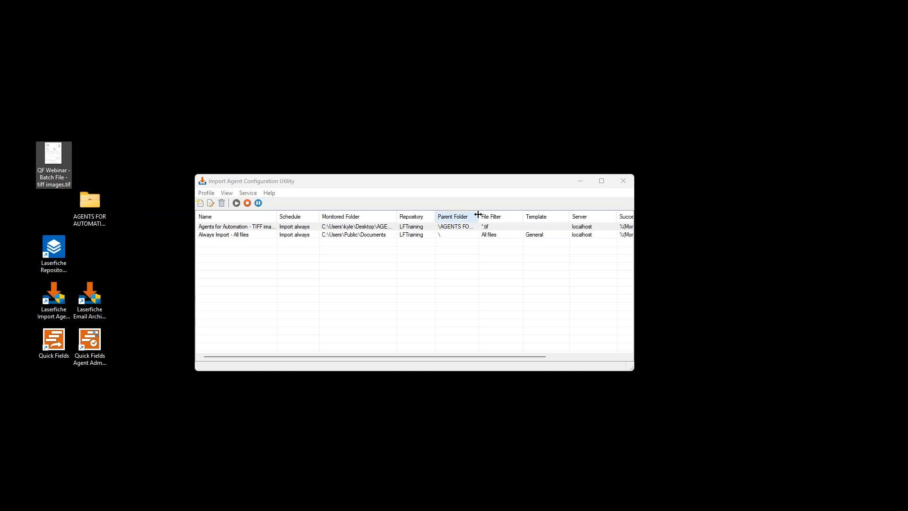
# Widen the profile list's Parent Folder column, and open LFTraining's AGENTS FOR AUTOMATION folder in the Laserfiche repository client
pyautogui.moveTo(479, 216); pyautogui.dragTo(515, 216)
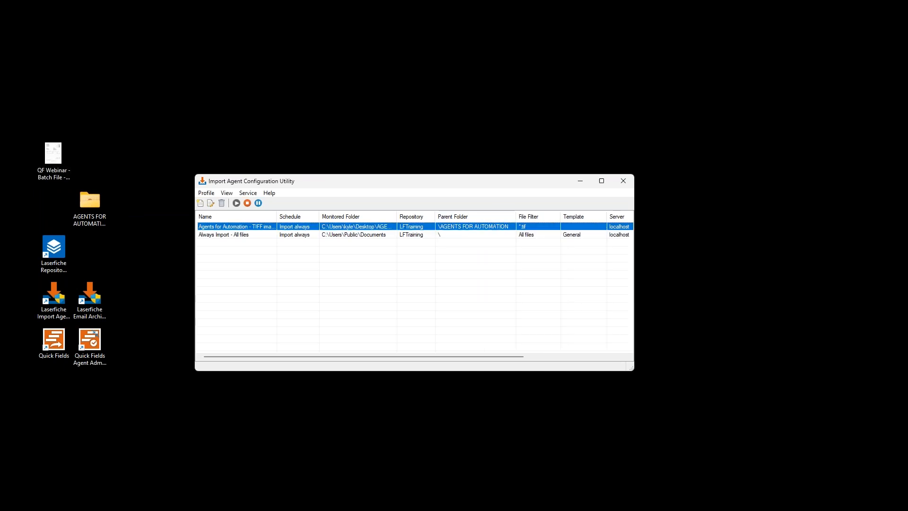
pyautogui.hotkey('alt', 'Tab')
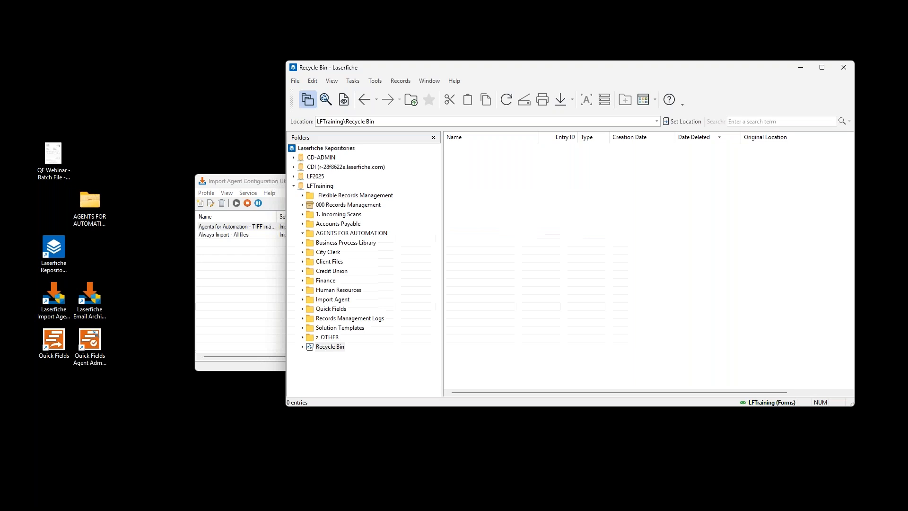
pyautogui.click(351, 232)
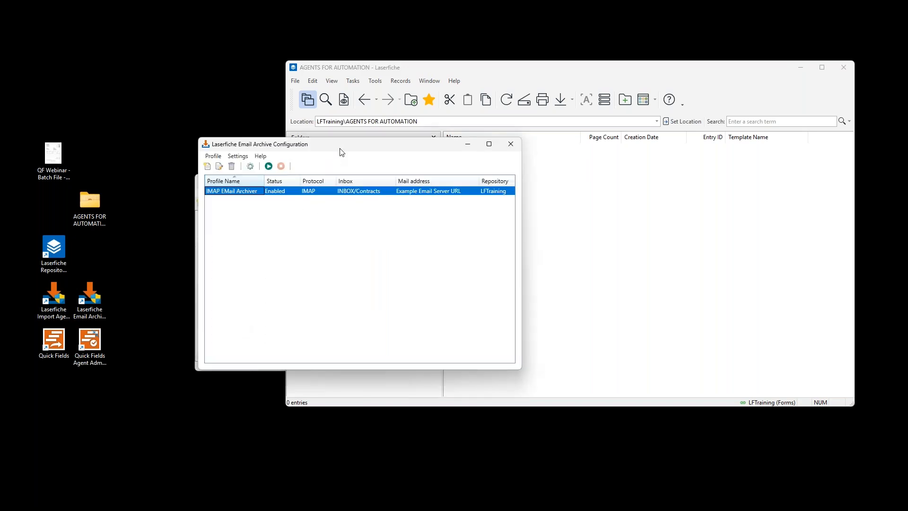
# Open the IMAP EMail Archiver profile in Laserfiche Email Archive Configuration and examine its protocol and mail server settings
pyautogui.moveTo(342, 150); pyautogui.dragTo(407, 181)
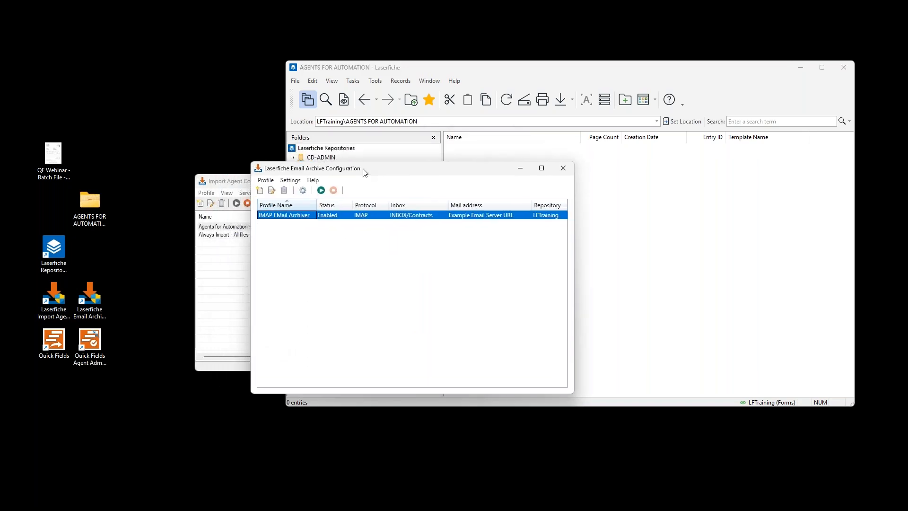
pyautogui.doubleClick(308, 218)
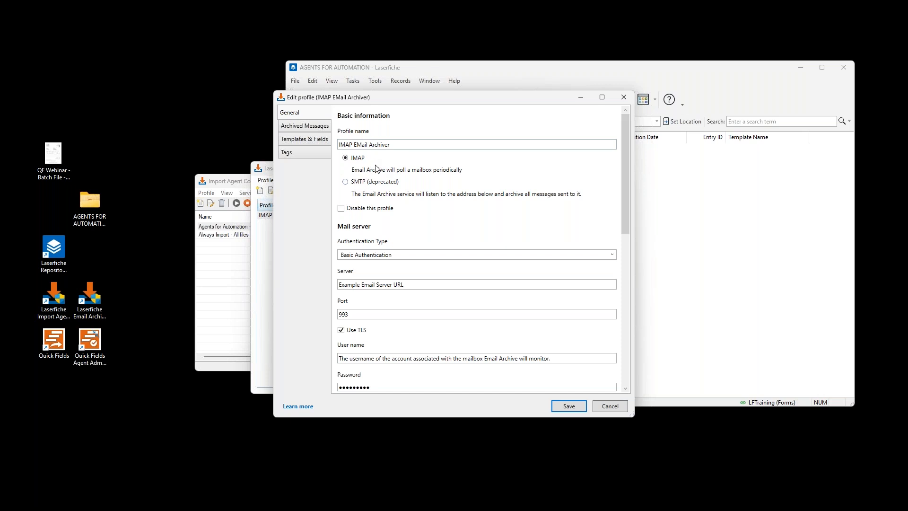
pyautogui.scroll(-1, 373, 176)
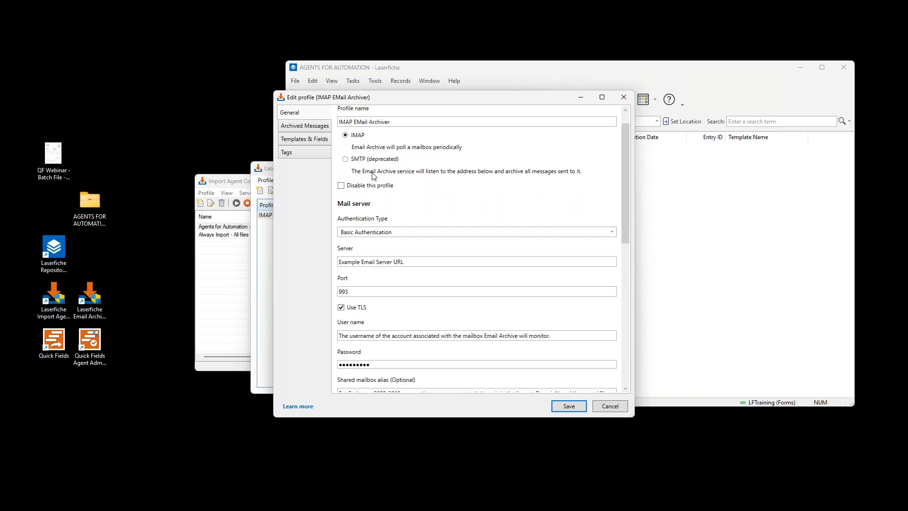
pyautogui.scroll(-6, 373, 176)
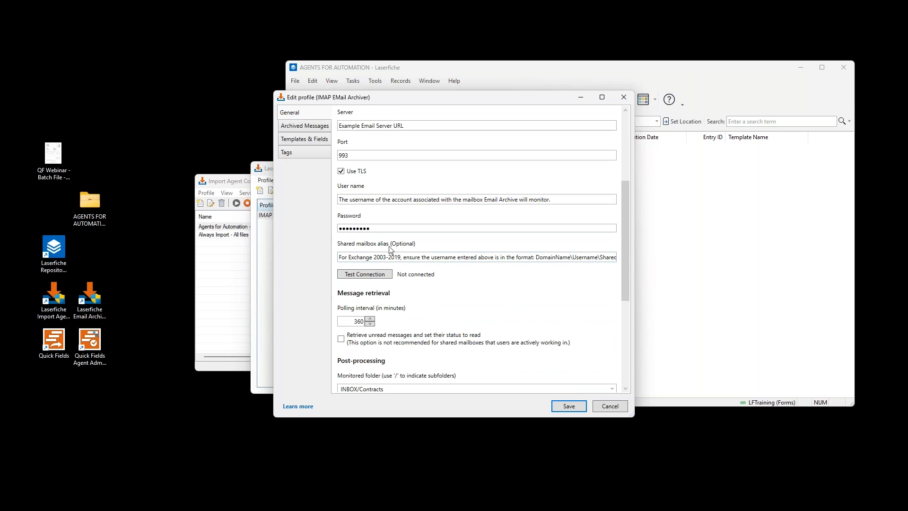
pyautogui.scroll(-3, 411, 273)
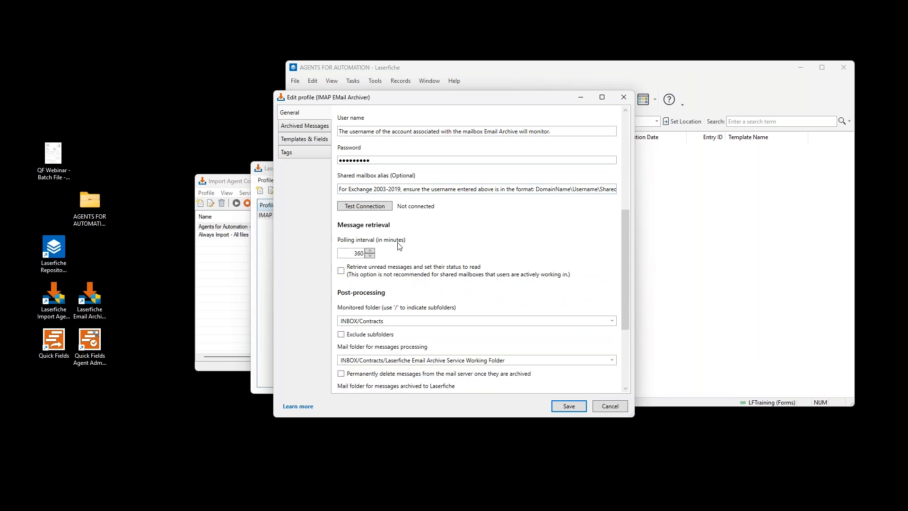
pyautogui.scroll(5, 388, 219)
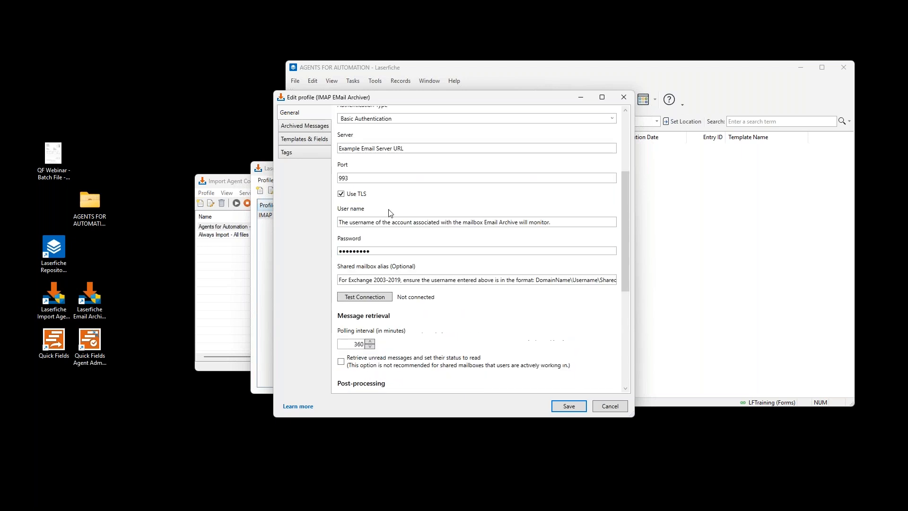
pyautogui.scroll(1, 355, 213)
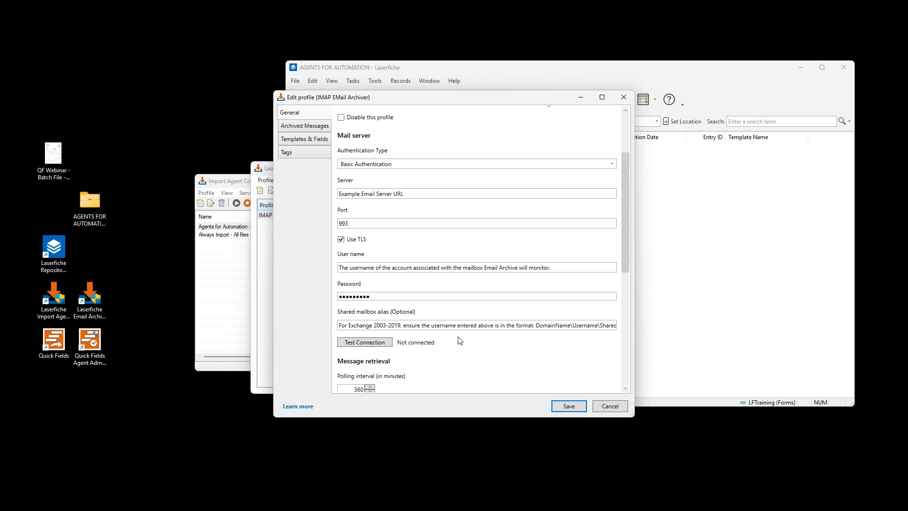
pyautogui.scroll(-1, 428, 292)
pyautogui.scroll(-1, 428, 292)
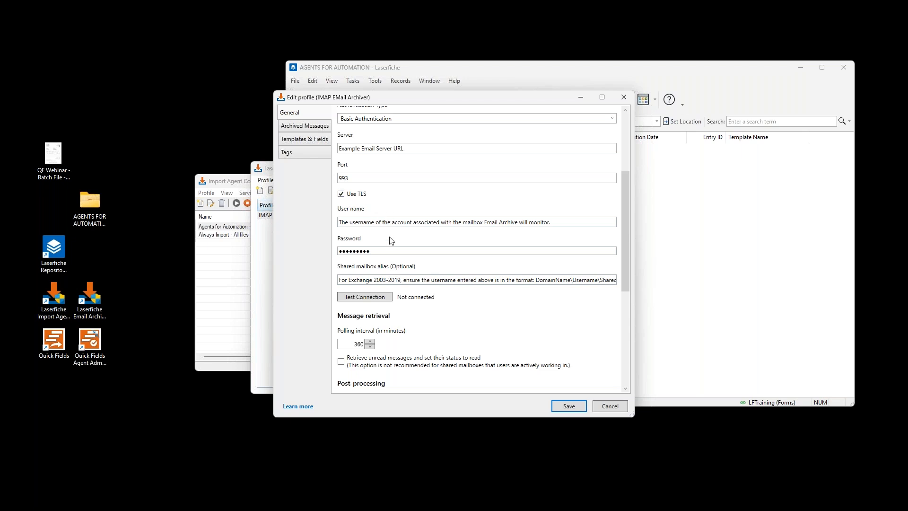
# Examine the email profile's message retrieval, post-processing mail folders and repository information
pyautogui.scroll(-5, 391, 251)
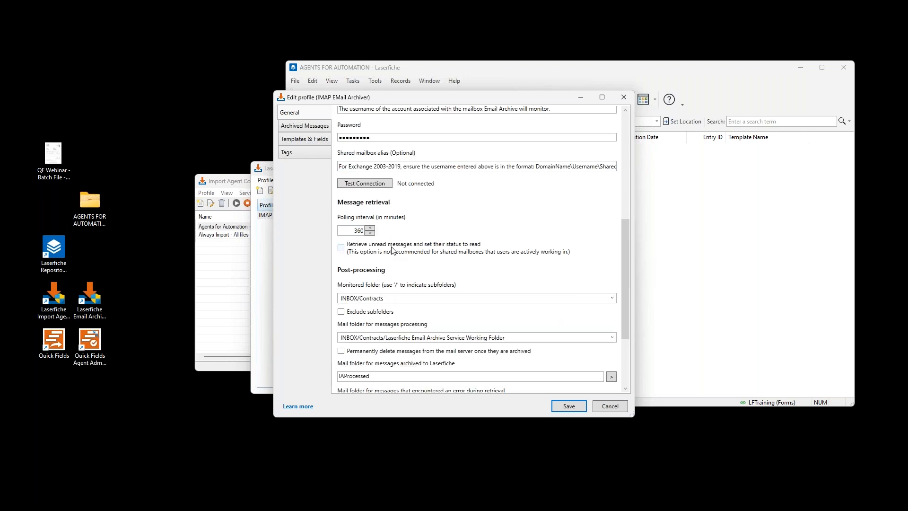
pyautogui.scroll(-3, 391, 250)
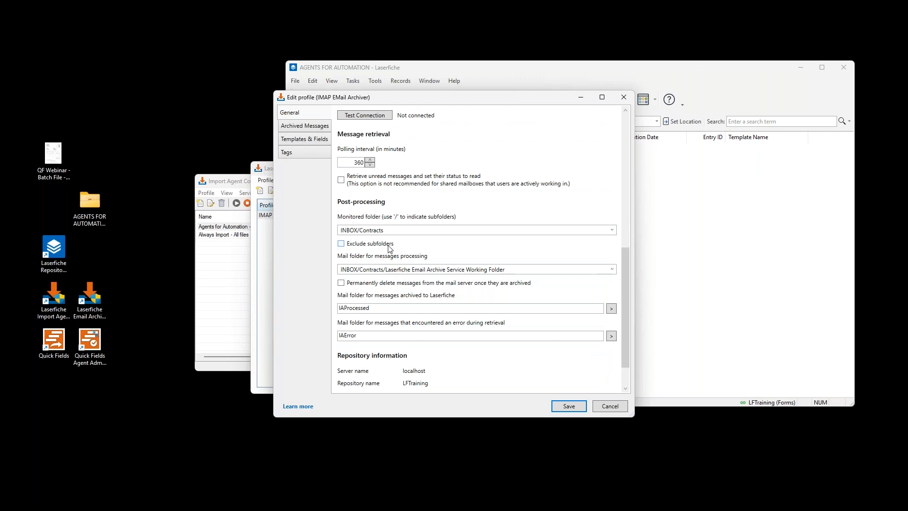
pyautogui.scroll(-2, 390, 248)
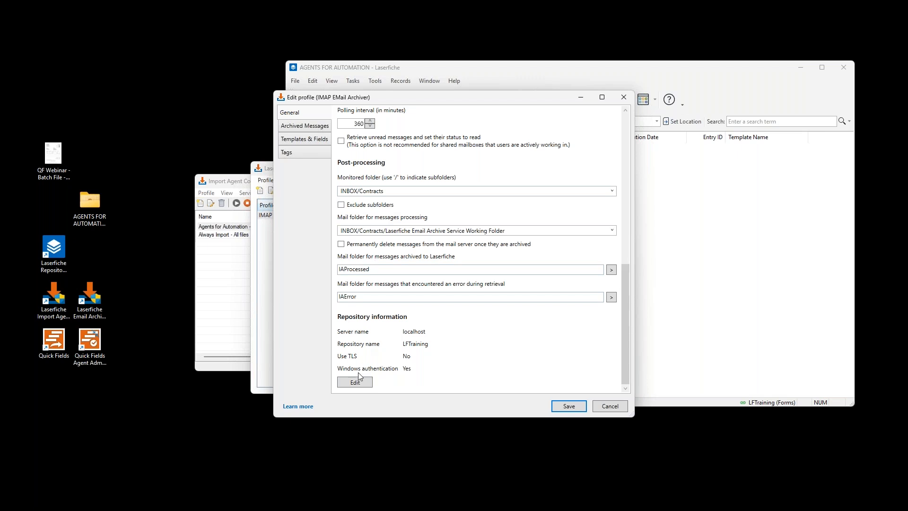
# Examine the document properties for archived messages and the available choices for saving attachments, keeping the current choice
pyautogui.click(317, 126)
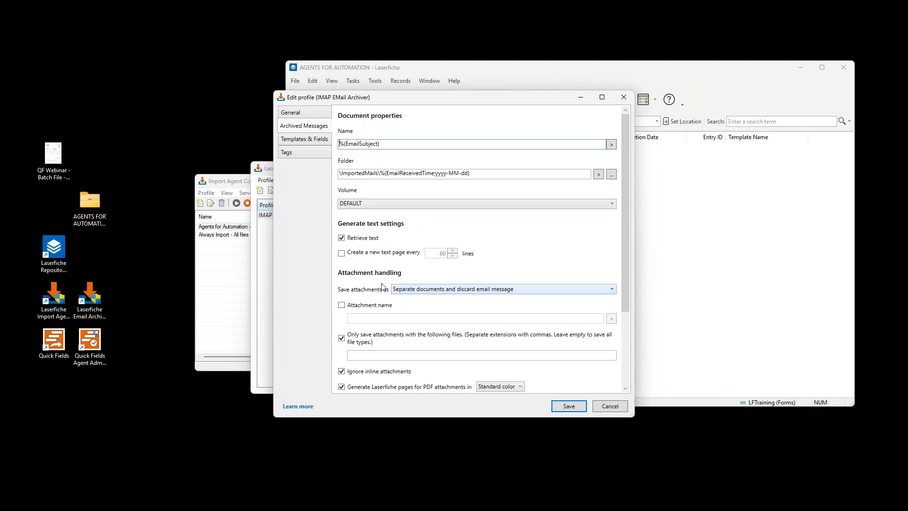
pyautogui.scroll(-1, 374, 278)
pyautogui.scroll(1, 372, 270)
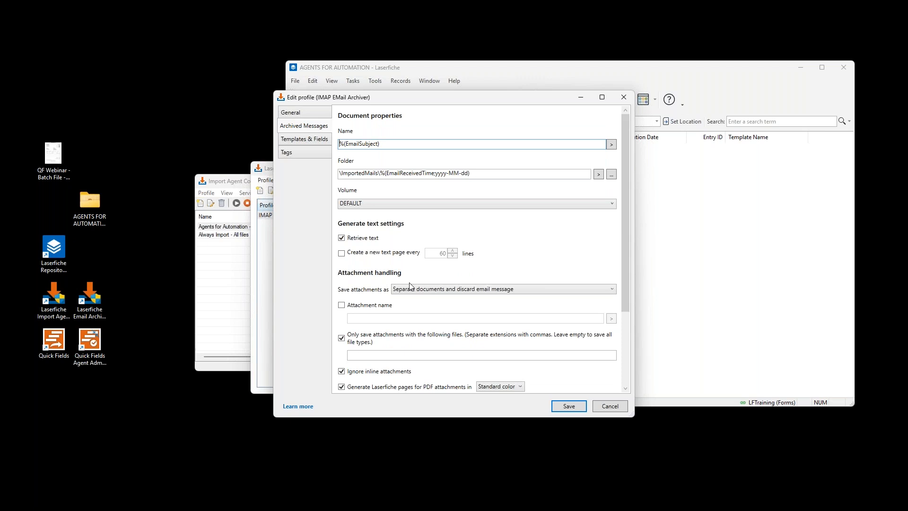
pyautogui.click(420, 290)
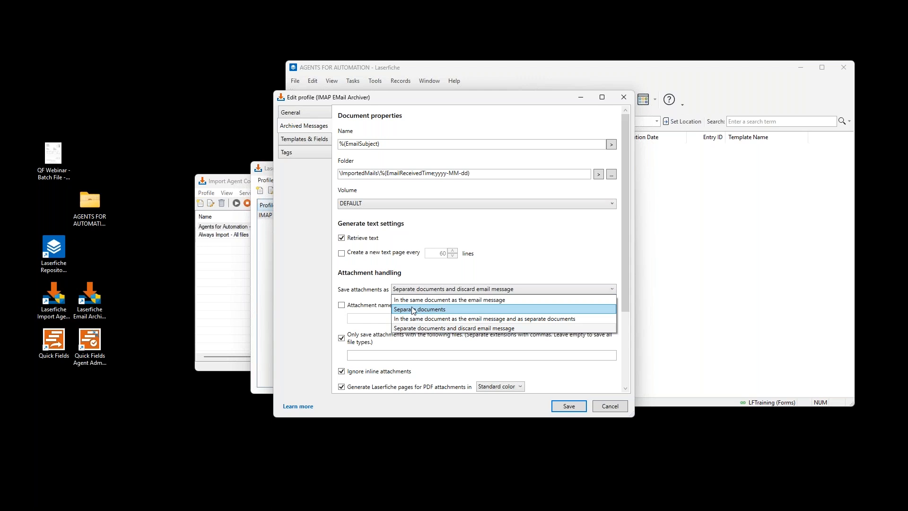
pyautogui.click(374, 282)
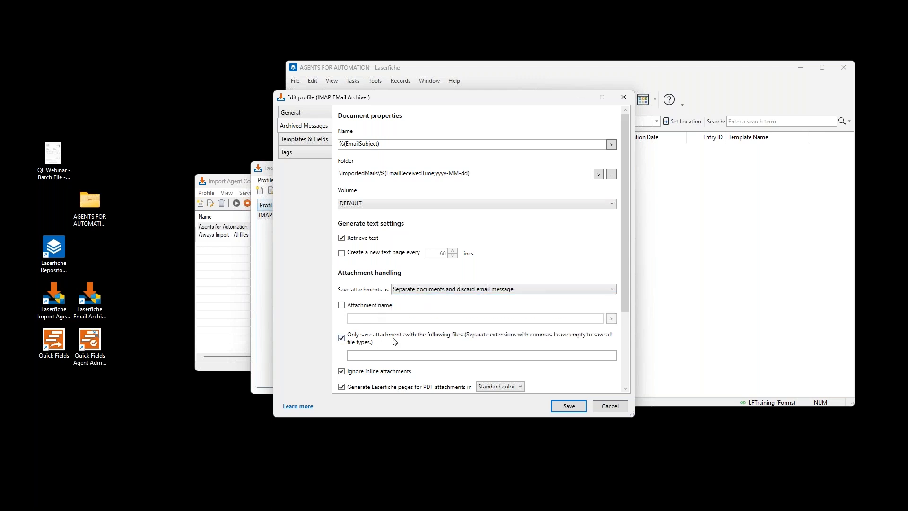
# Examine the attachment file type filter, inline attachment option and PDF page generation settings for archived messages
pyautogui.scroll(-1, 396, 341)
pyautogui.scroll(-1, 396, 341)
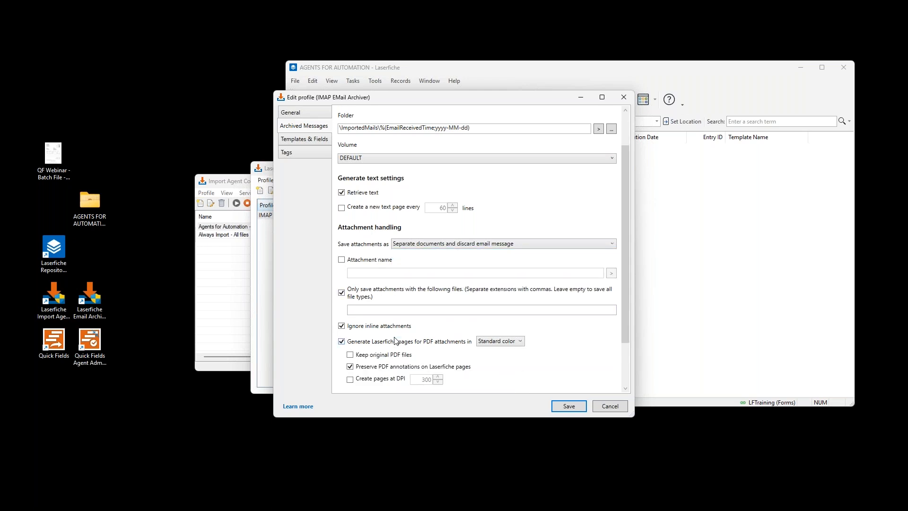
pyautogui.scroll(2, 399, 325)
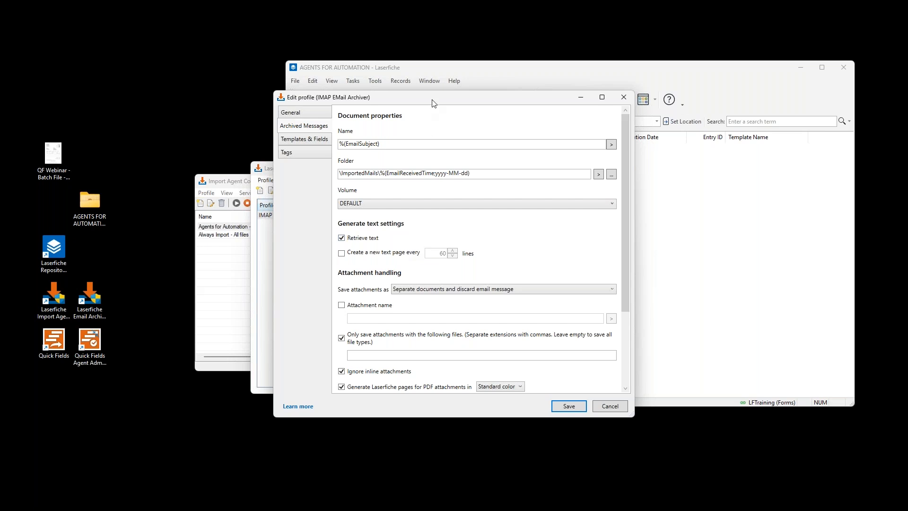
pyautogui.moveTo(433, 100)
pyautogui.mouseDown()
pyautogui.moveTo(447, 100)
pyautogui.moveTo(431, 98)
pyautogui.mouseUp()
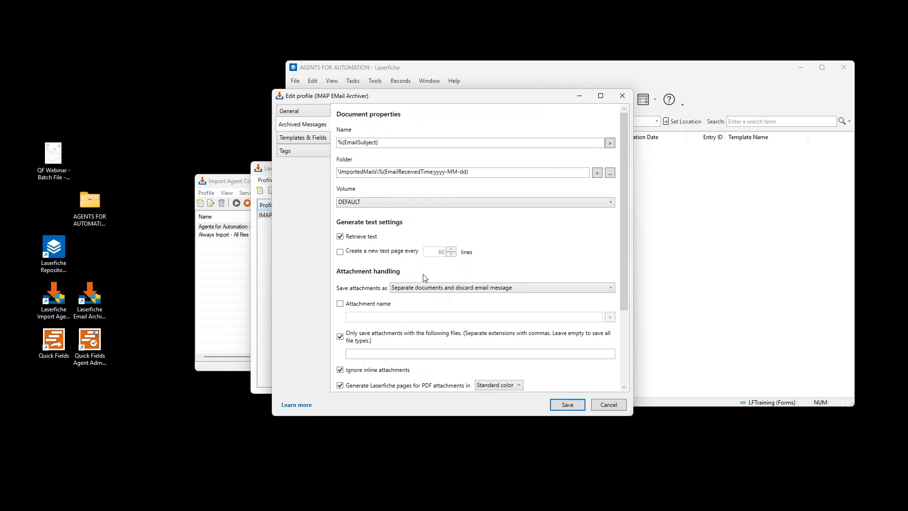
# Examine the Outlook Emails template field tokens and the available tags, and close the email profile without saving
pyautogui.click(302, 138)
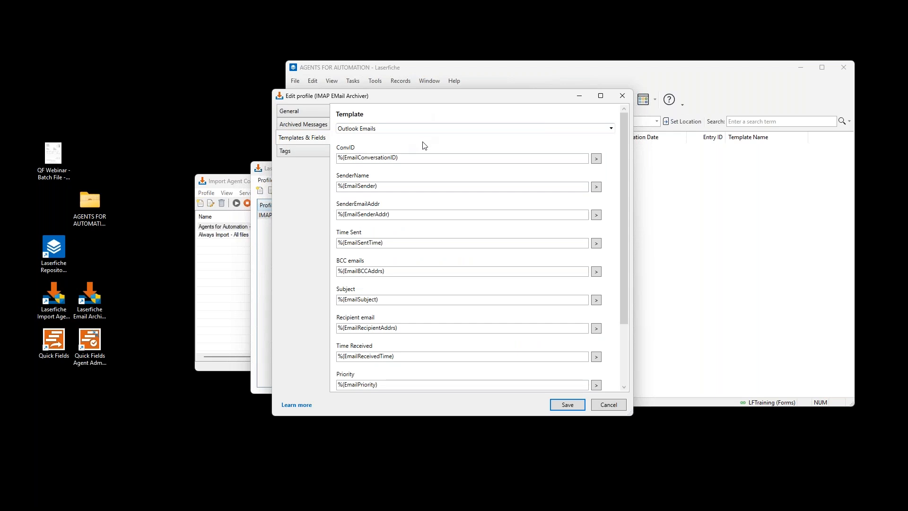
pyautogui.click(290, 153)
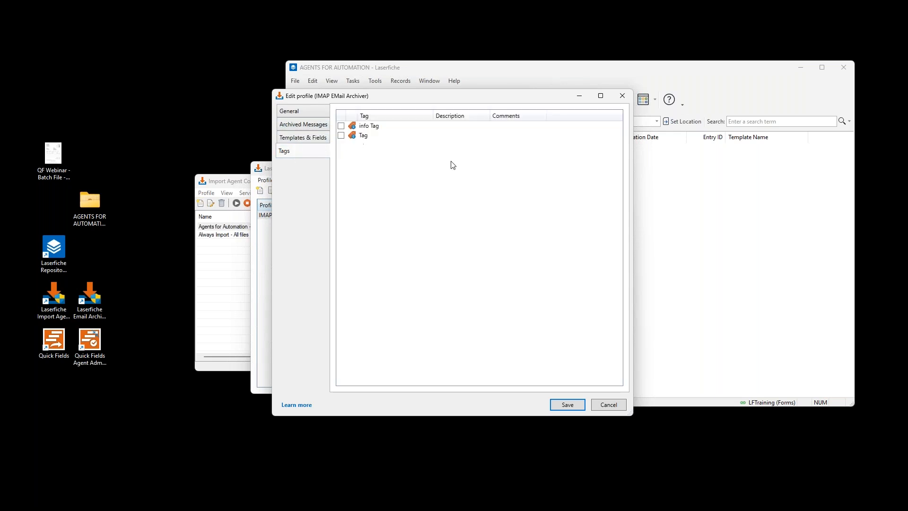
pyautogui.click(622, 100)
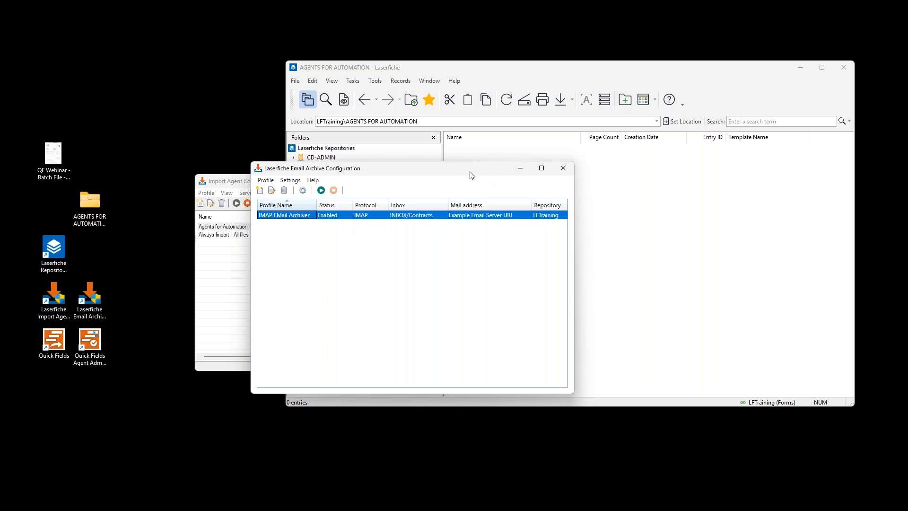
# Minimize Email Archive Configuration and open the Quick Fields Agent Administration Console
pyautogui.click(520, 167)
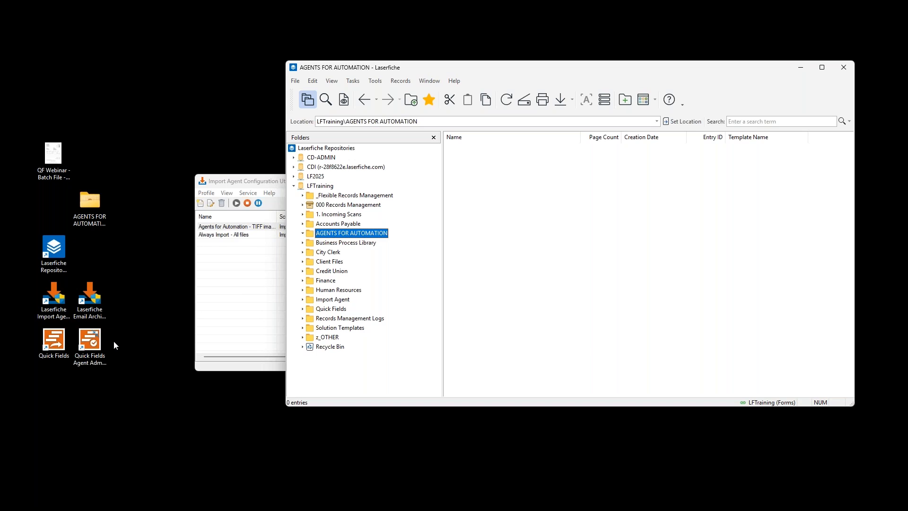
pyautogui.click(92, 341)
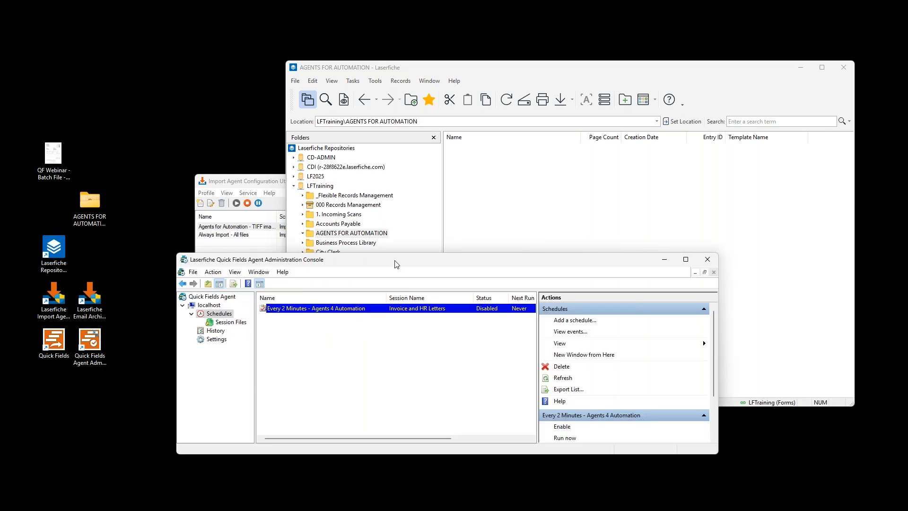
# Minimize the Laserfiche repository and Import Agent Configuration windows, and reposition the Quick Fields Agent console on the desktop
pyautogui.click(801, 71)
pyautogui.click(801, 72)
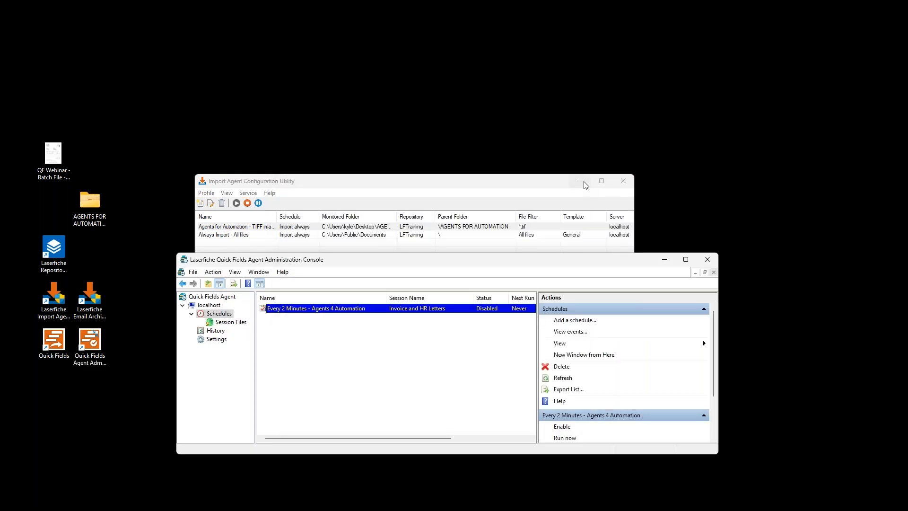
pyautogui.click(583, 181)
pyautogui.moveTo(516, 260); pyautogui.dragTo(513, 154)
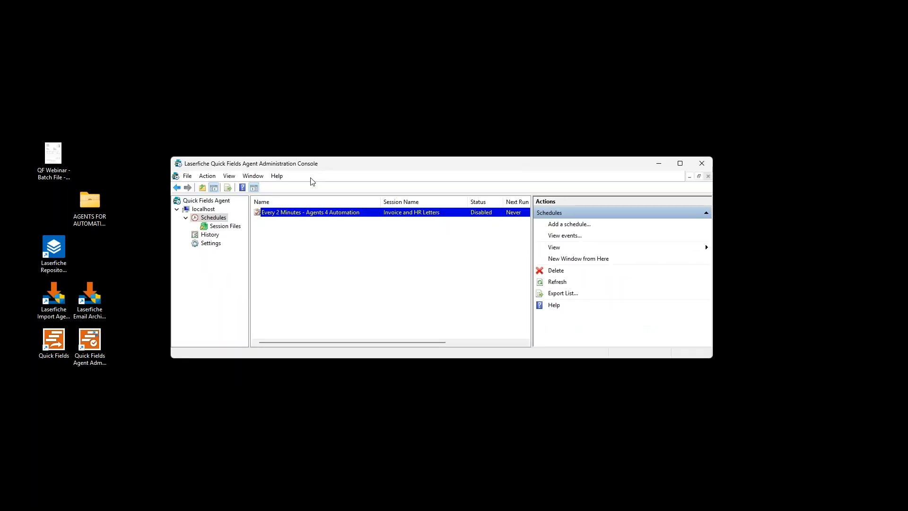
# Examine the Quick Fields Agent session files, focusing on the Invoice and HR Letters session, and locate the batch TIFF file on the desktop
pyautogui.click(226, 226)
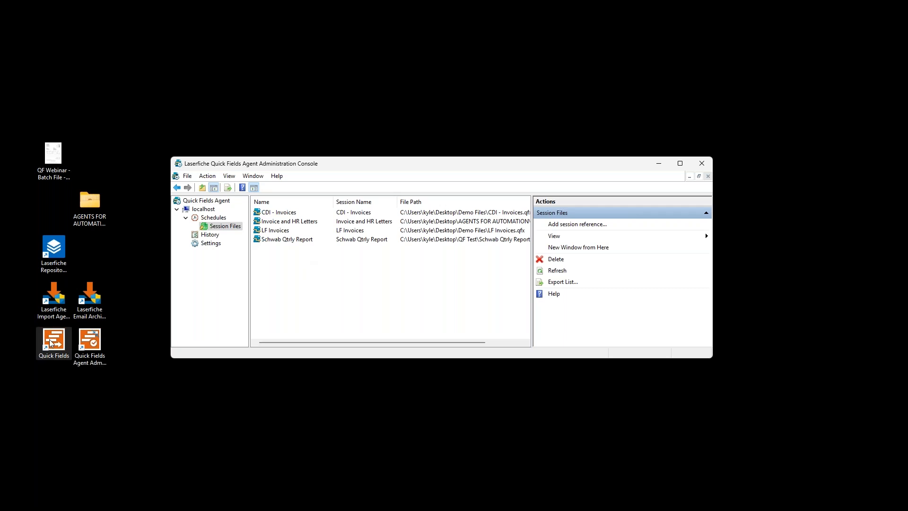
pyautogui.click(294, 221)
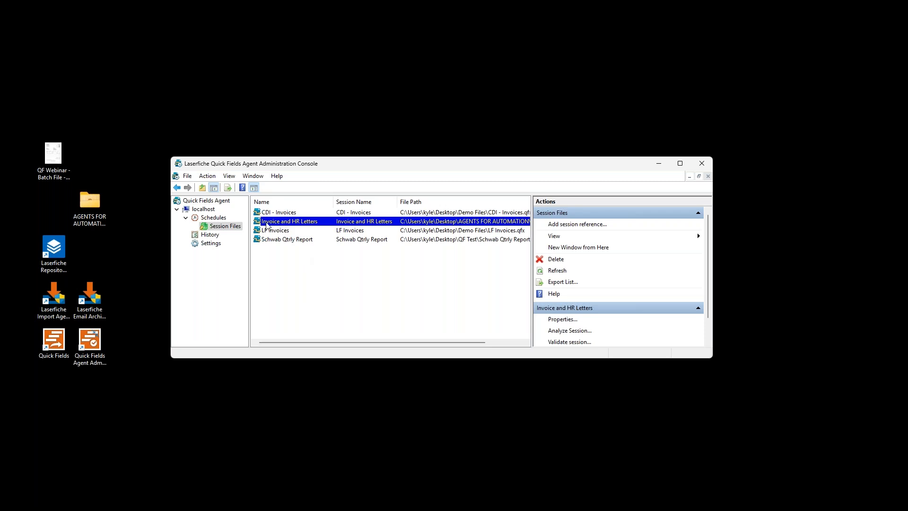
pyautogui.click(53, 161)
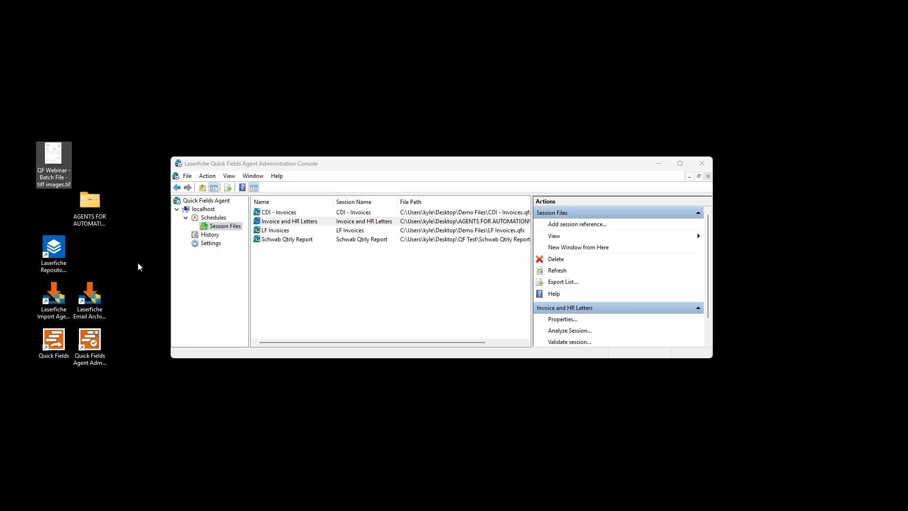
# Launch Quick Fields, open the Invoice and HR Letters session, and display the Invoice Style 2 document class with its processes expanded
pyautogui.doubleClick(53, 345)
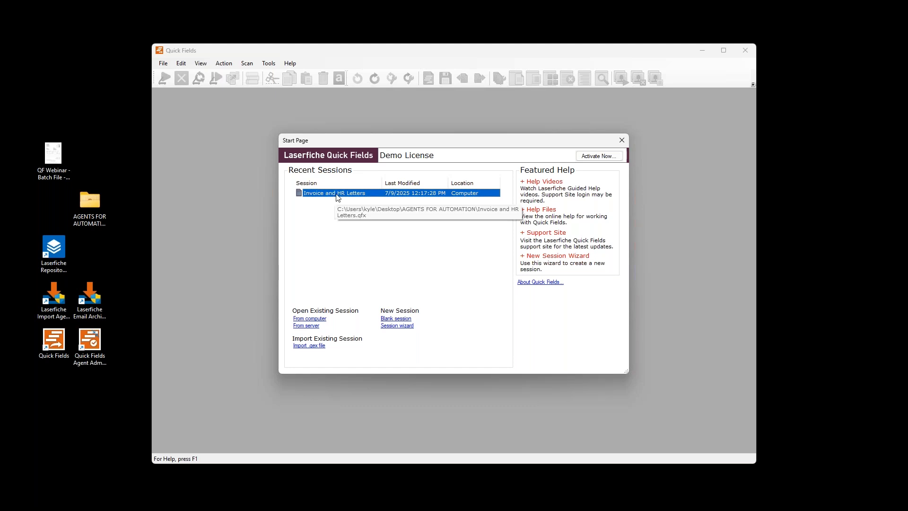
pyautogui.doubleClick(323, 193)
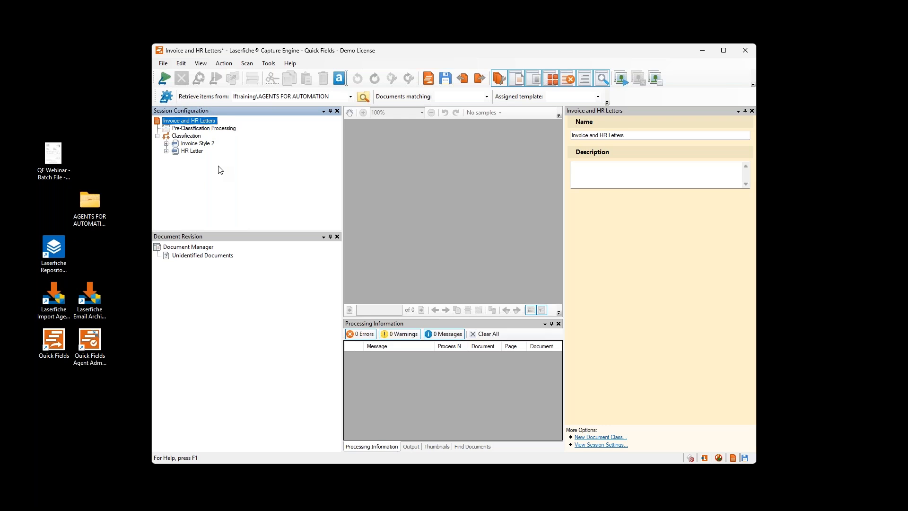
pyautogui.click(167, 143)
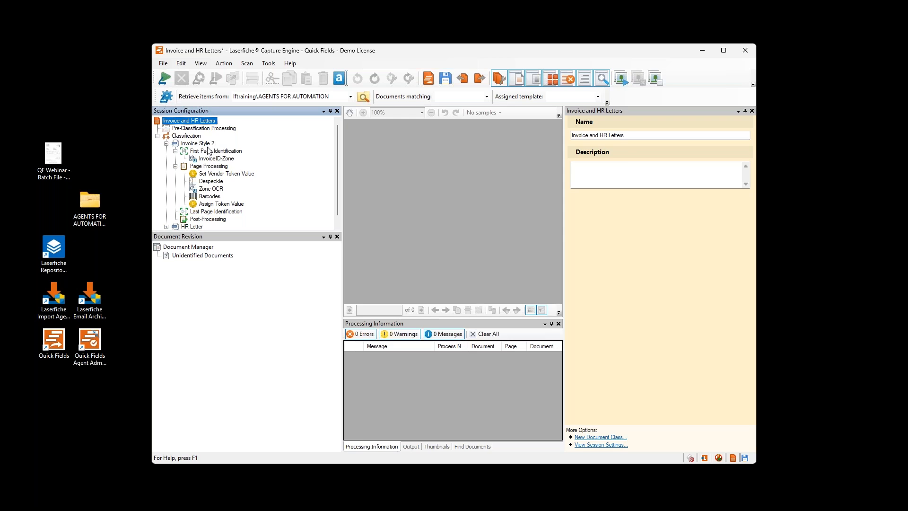
pyautogui.click(204, 144)
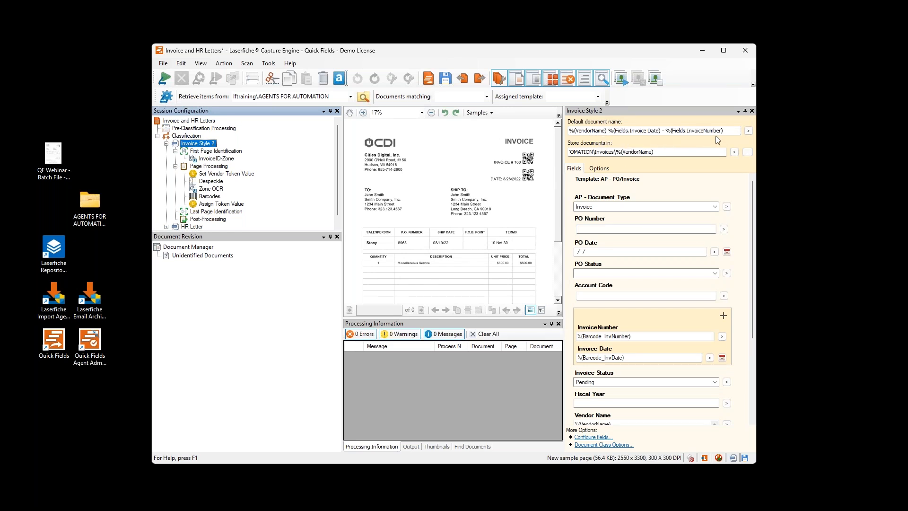
# Examine Invoice Style 2's document naming and storage tokens, the sample invoice's barcodes, and the AP - PO/Invoice template fields
pyautogui.moveTo(726, 131); pyautogui.dragTo(556, 146)
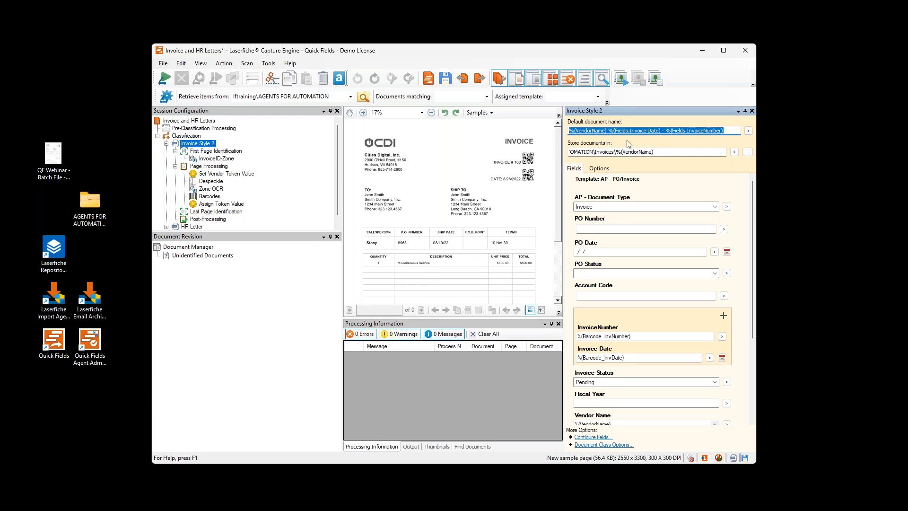
pyautogui.moveTo(660, 152); pyautogui.dragTo(567, 151)
pyautogui.click(595, 131)
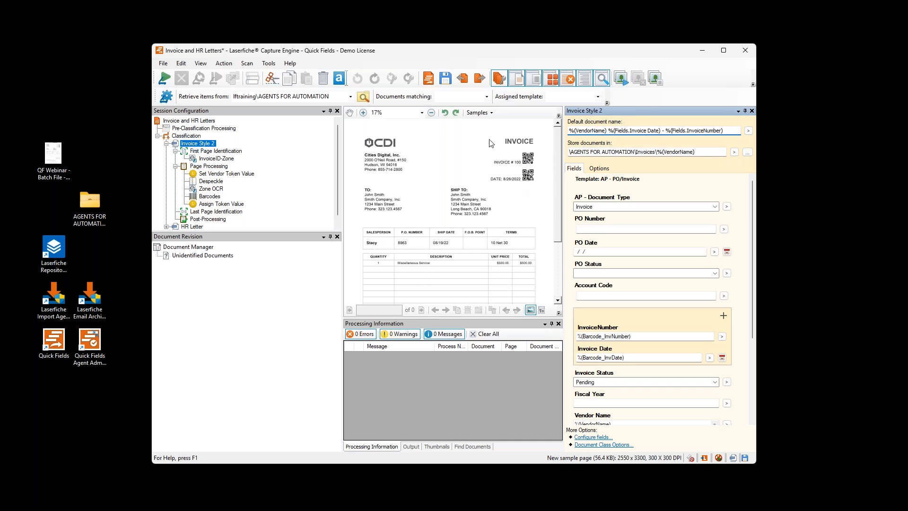
pyautogui.scroll(4, 525, 163)
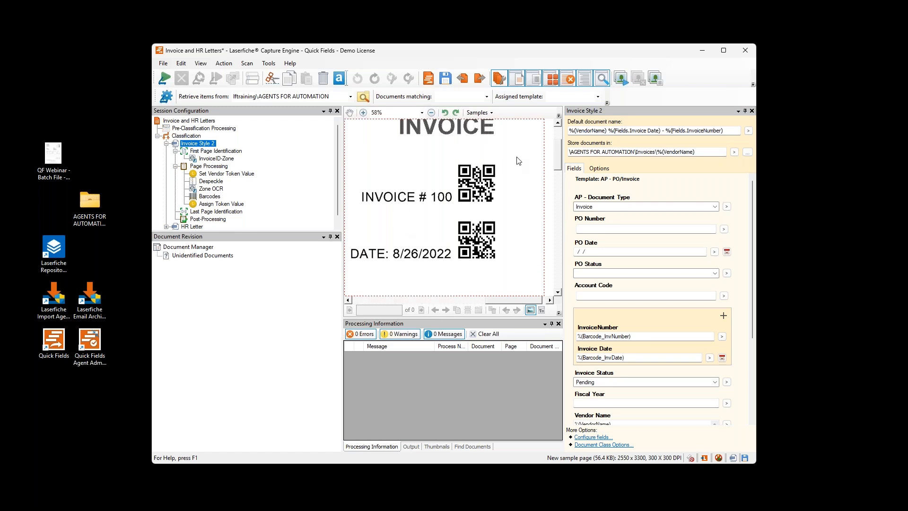
pyautogui.scroll(-4, 518, 161)
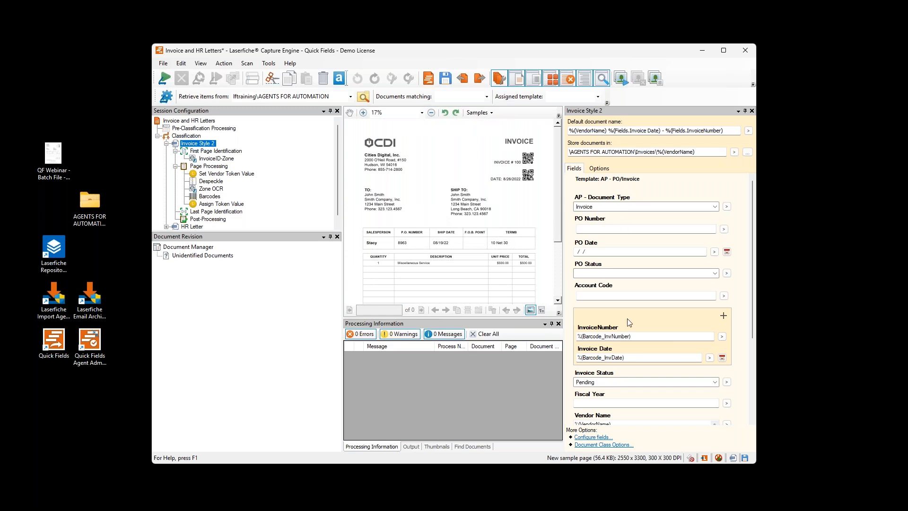
pyautogui.click(620, 183)
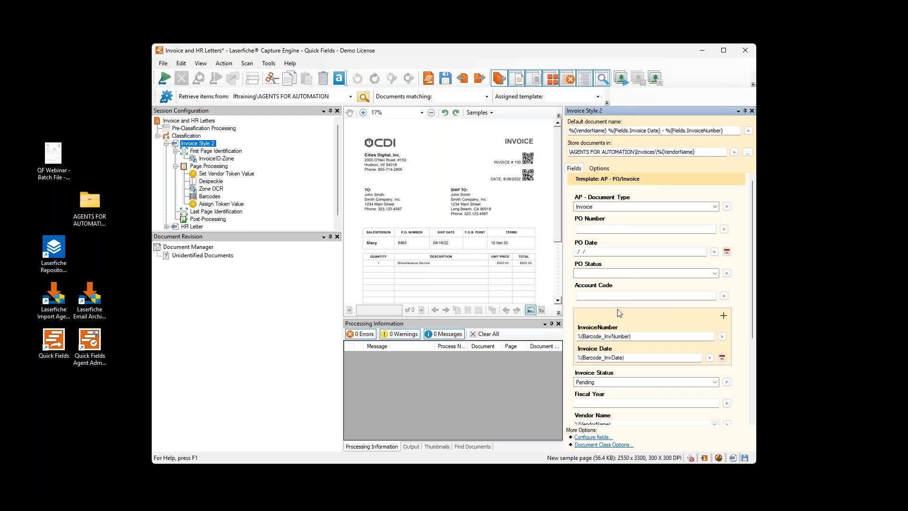
pyautogui.scroll(-3, 619, 313)
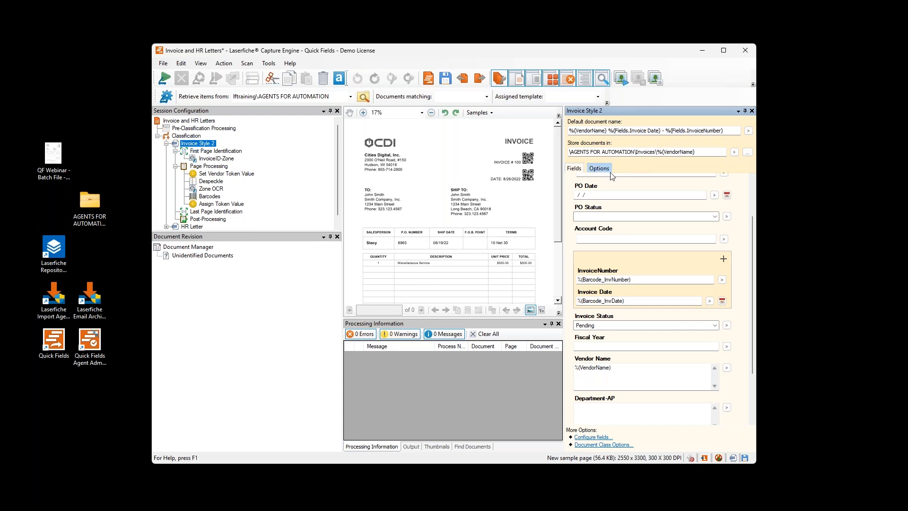
# Examine each folder level and the vendor name token in Invoice Style 2's storage path
pyautogui.click(700, 152)
pyautogui.click(710, 152)
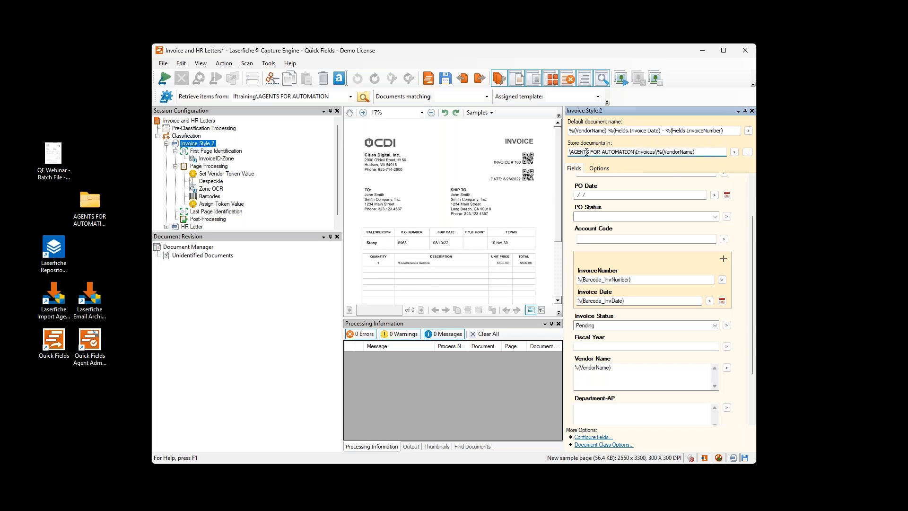
pyautogui.doubleClick(615, 151)
pyautogui.doubleClick(646, 152)
pyautogui.click(688, 152)
pyautogui.click(693, 152)
# Examine the InvoiceID-Zone process and its identification condition for first pages, closing the condition without changes
pyautogui.click(215, 162)
pyautogui.click(215, 160)
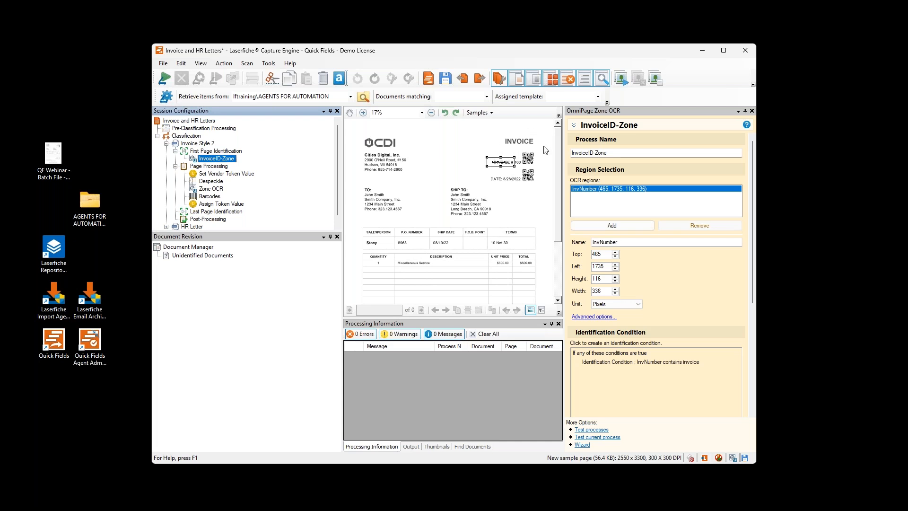
pyautogui.click(654, 375)
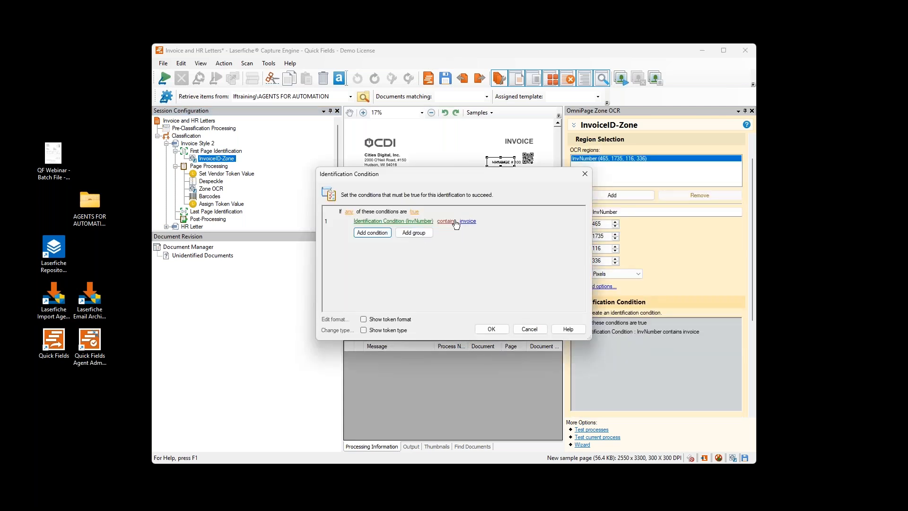
pyautogui.click(528, 329)
# Reposition the InvNumber OCR region over the sample's invoice number label, at about top 474 and left 1756 pixels
pyautogui.click(463, 144)
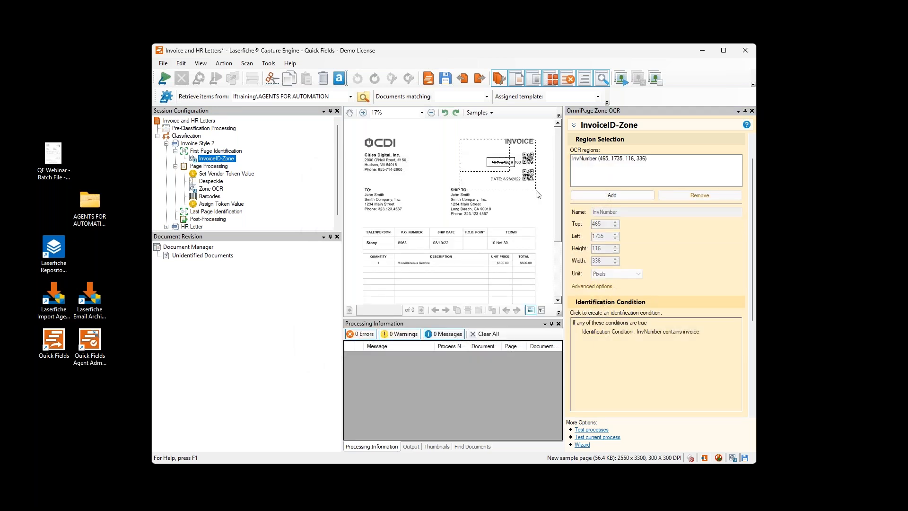
pyautogui.scroll(3, 520, 226)
pyautogui.click(451, 191)
pyautogui.moveTo(451, 192)
pyautogui.mouseDown()
pyautogui.moveTo(424, 195)
pyautogui.moveTo(467, 192)
pyautogui.mouseUp()
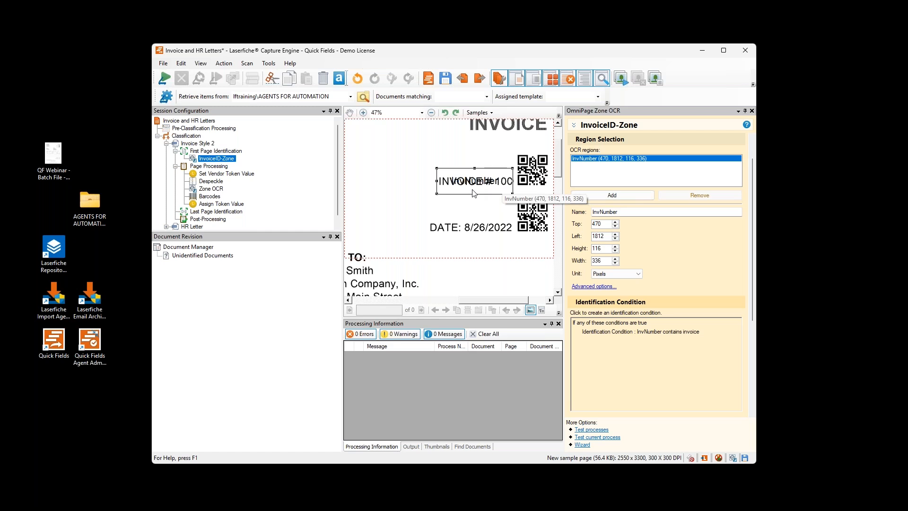
pyautogui.moveTo(473, 193); pyautogui.dragTo(461, 193)
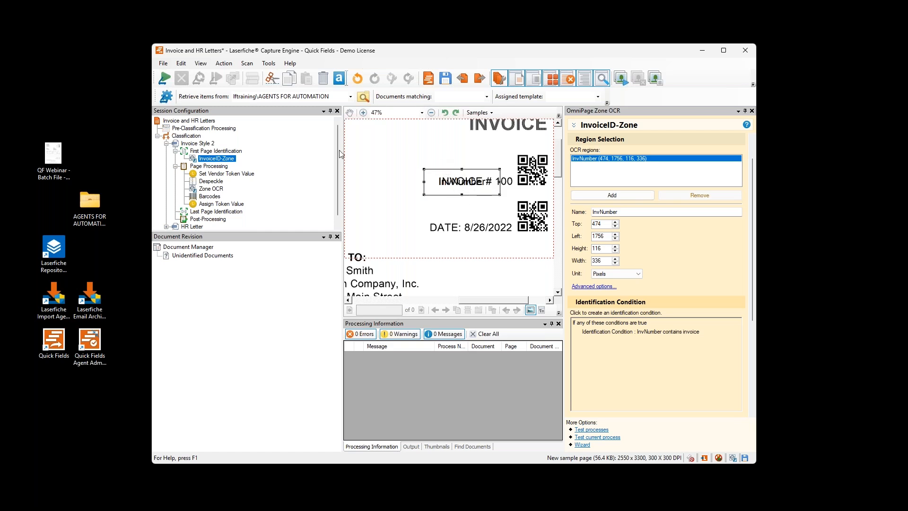
# Examine the Zone OCR page process and its VendorName region against the sample invoice
pyautogui.click(210, 189)
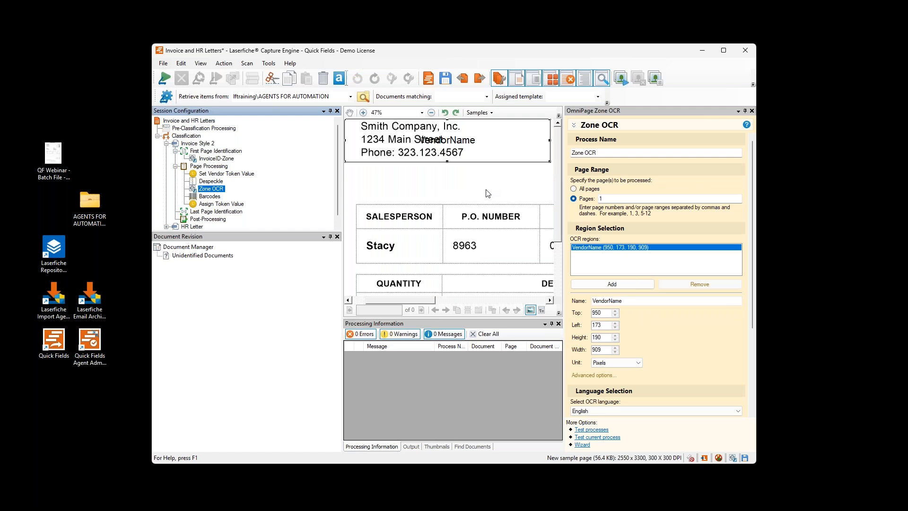
pyautogui.click(405, 201)
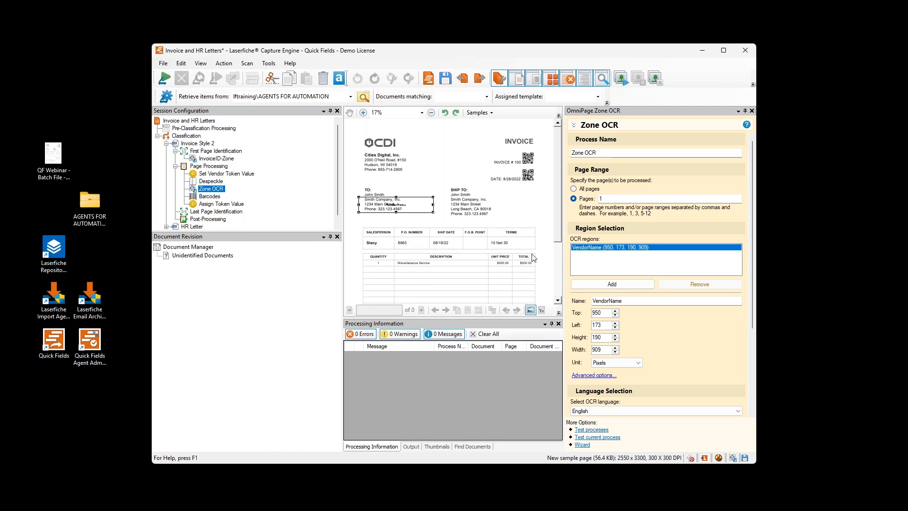
pyautogui.scroll(-3, 486, 245)
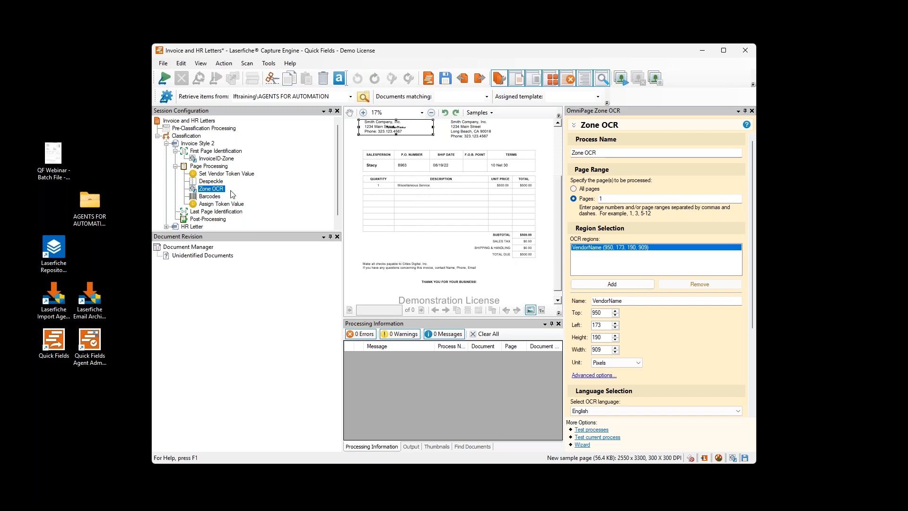
pyautogui.scroll(1, 435, 231)
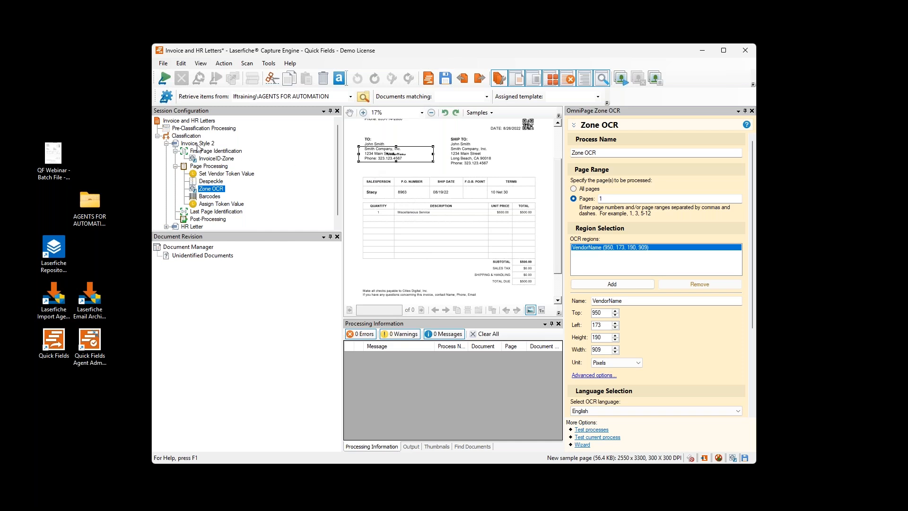
# Review the Invoice Style 2 fields, InvoiceID-Zone, document class order, and the Barcodes and Zone OCR page processes
pyautogui.click(197, 144)
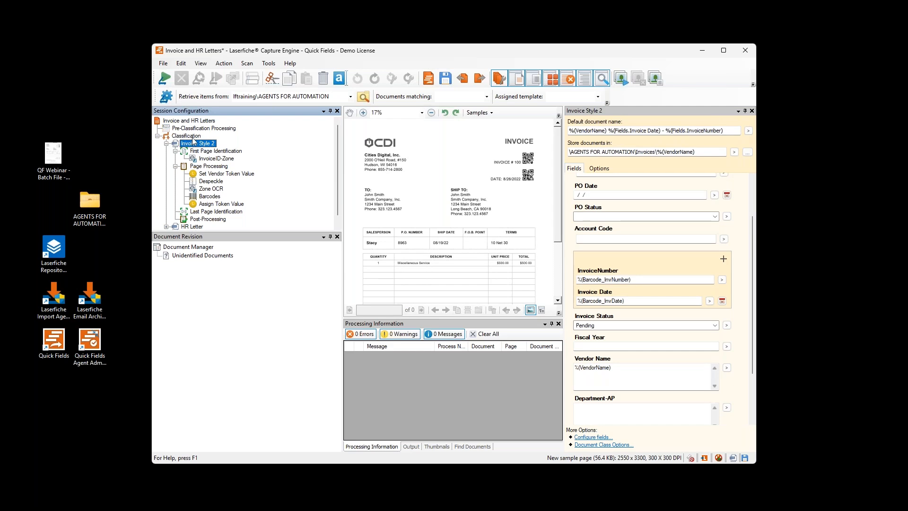
pyautogui.click(213, 160)
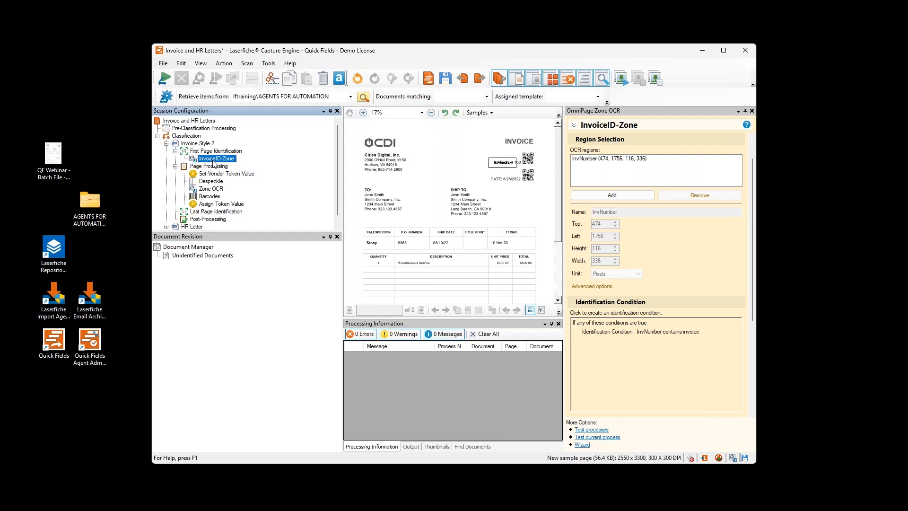
pyautogui.click(195, 137)
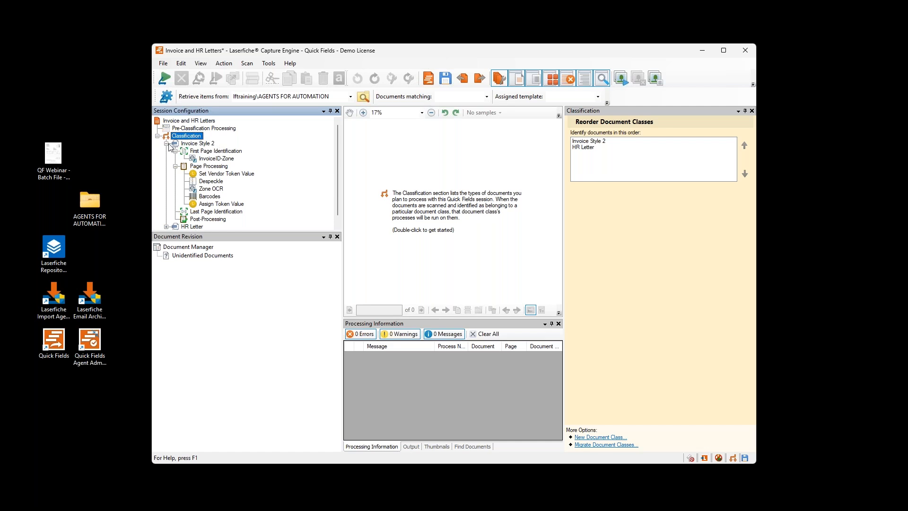
pyautogui.click(206, 196)
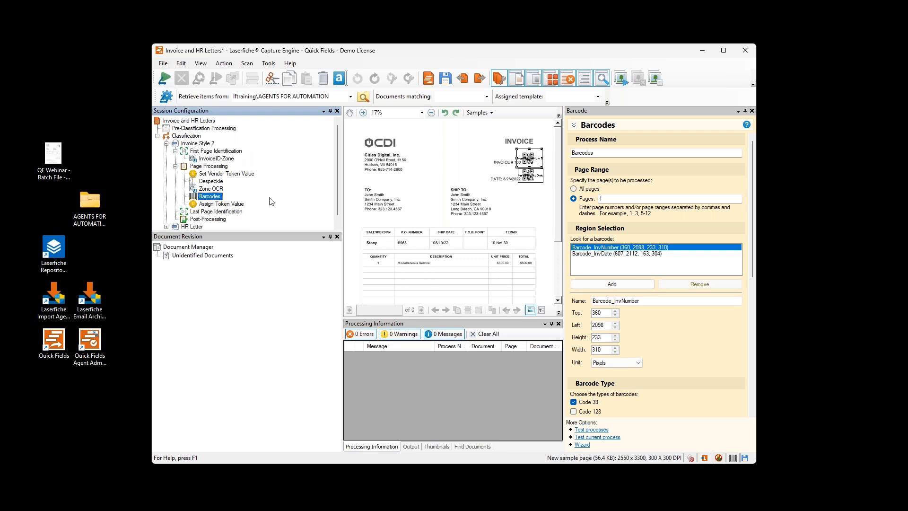
pyautogui.click(211, 188)
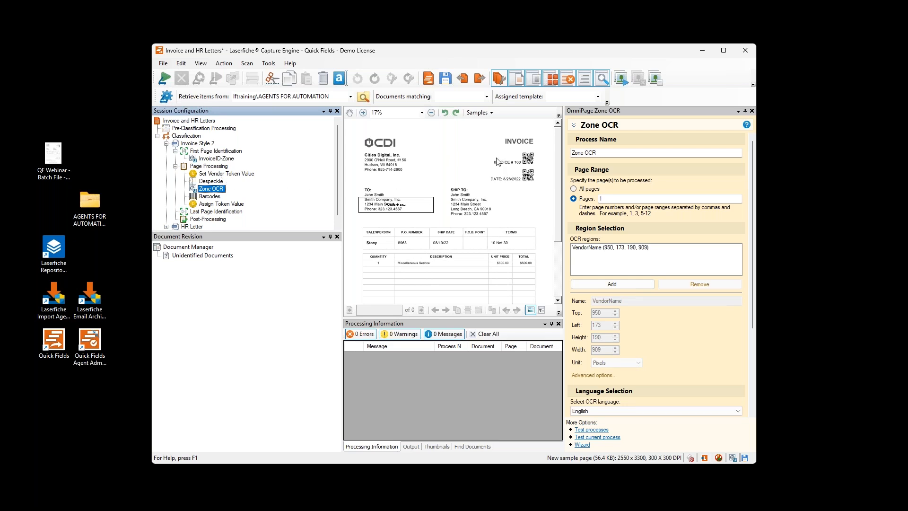
# In the Barcodes process, reposition the Barcode_InvNumber region over the invoice number's code, at about top 361 and left 2132 pixels
pyautogui.click(208, 196)
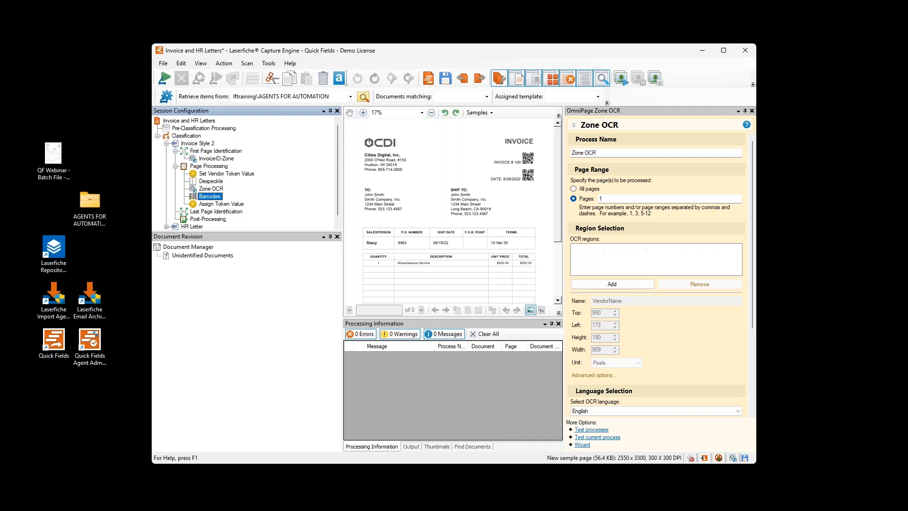
pyautogui.moveTo(467, 132); pyautogui.dragTo(555, 203)
pyautogui.click(516, 177)
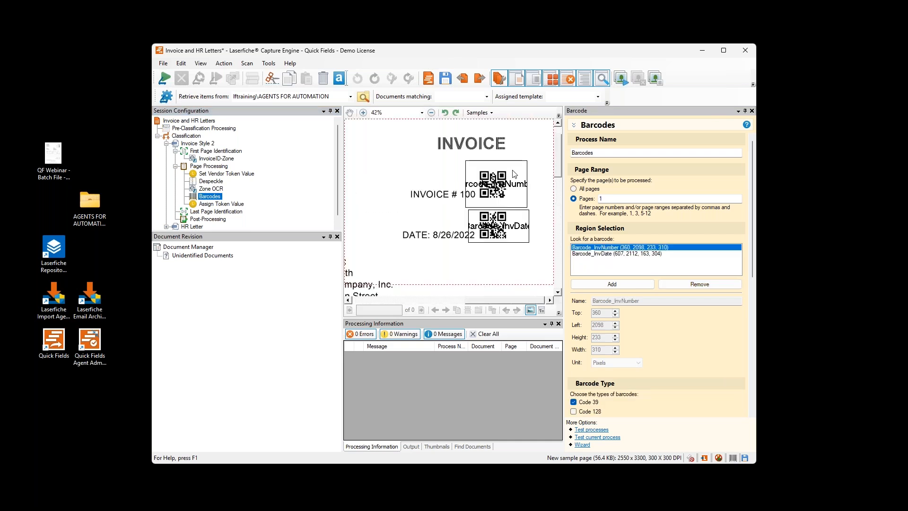
pyautogui.moveTo(522, 152); pyautogui.dragTo(521, 150)
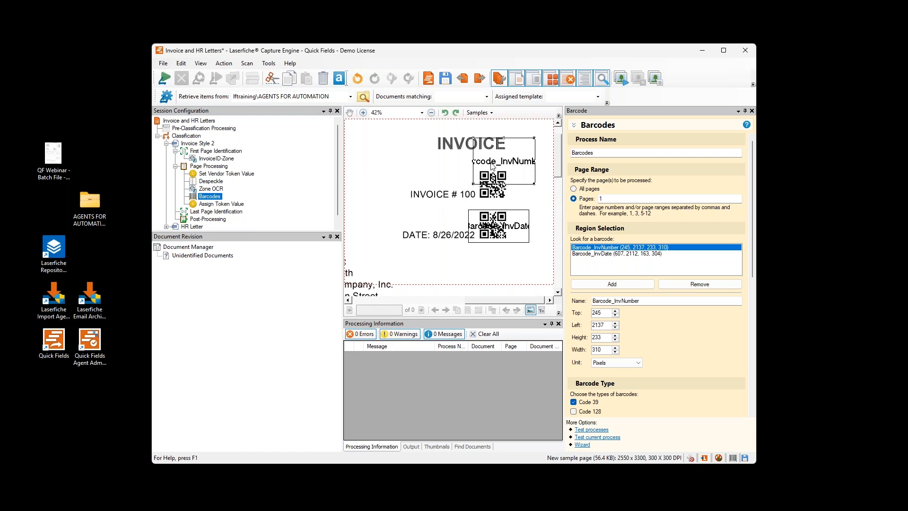
pyautogui.click(519, 219)
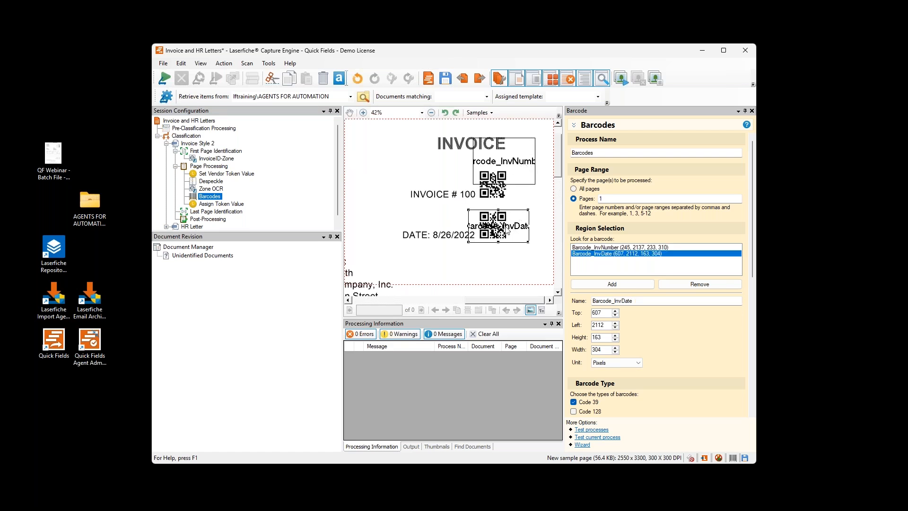
pyautogui.click(519, 178)
pyautogui.moveTo(500, 172); pyautogui.dragTo(499, 193)
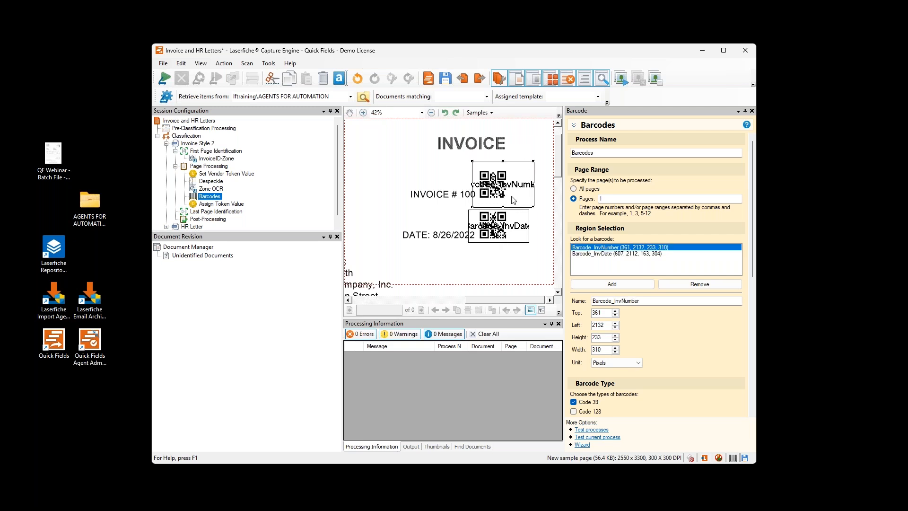
# Shift the Barcode_InvNumber region to about top 366 and left 2120 pixels, and review the barcode type, direction and length settings
pyautogui.moveTo(511, 201); pyautogui.dragTo(508, 202)
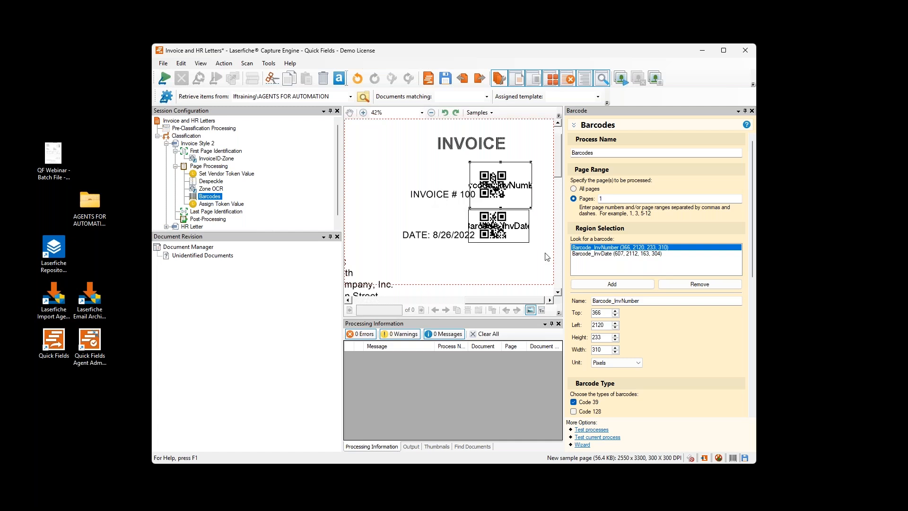
pyautogui.scroll(-3, 655, 372)
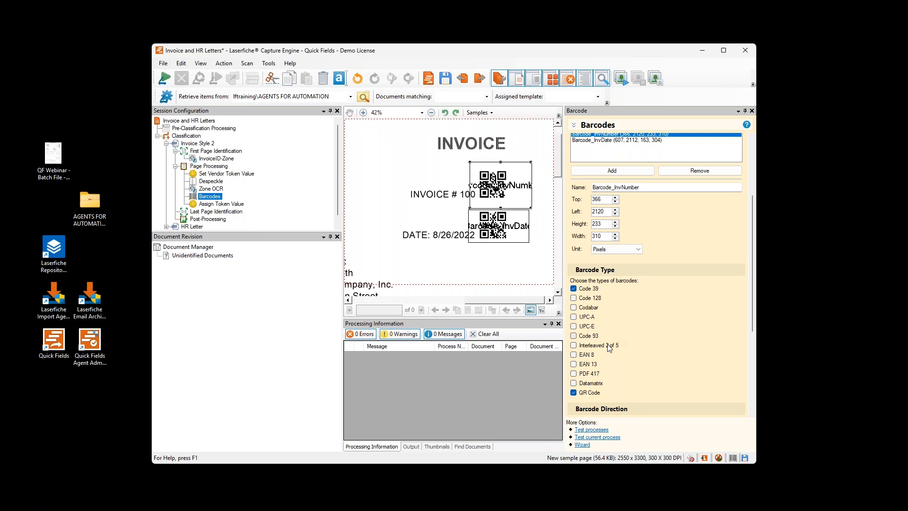
pyautogui.scroll(-3, 610, 347)
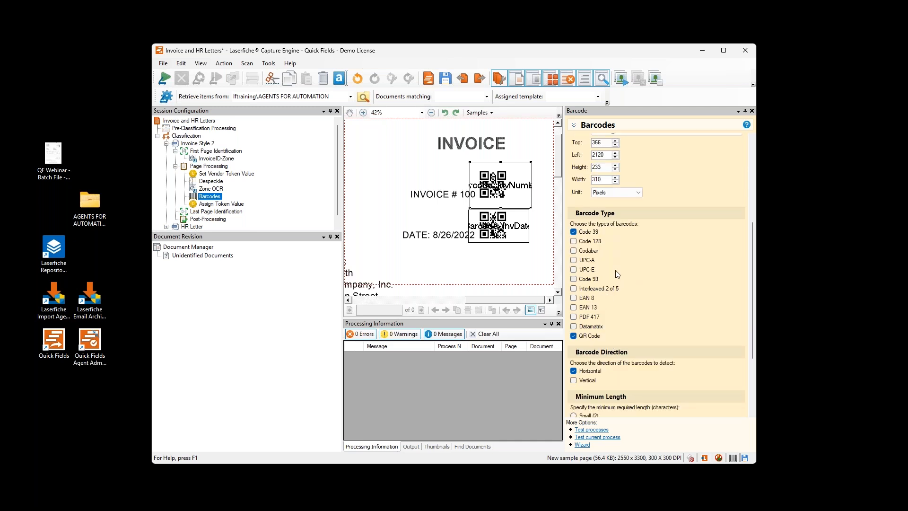
pyautogui.scroll(6, 633, 310)
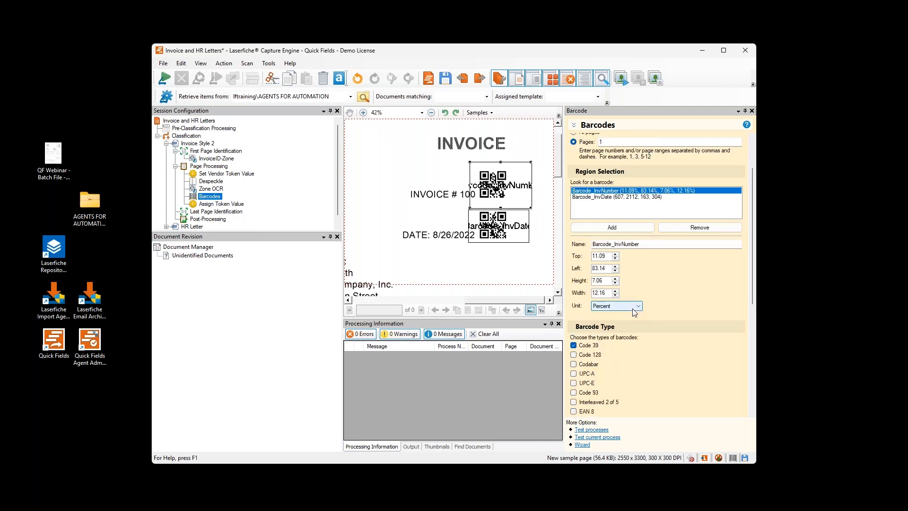
pyautogui.scroll(-11, 623, 356)
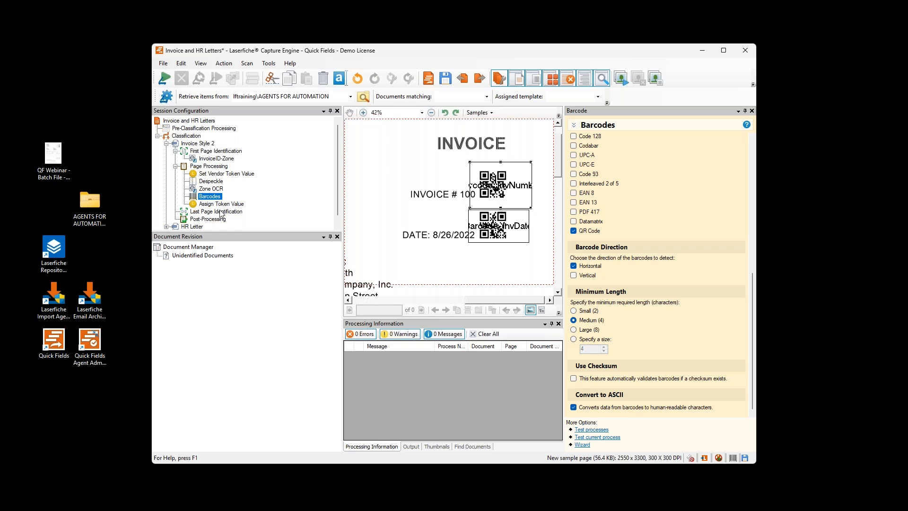
# Review Invoice Style 2's page processes: the Tkn_VendorName token assignment, the VendorName OCR region and the Barcodes process
pyautogui.click(209, 167)
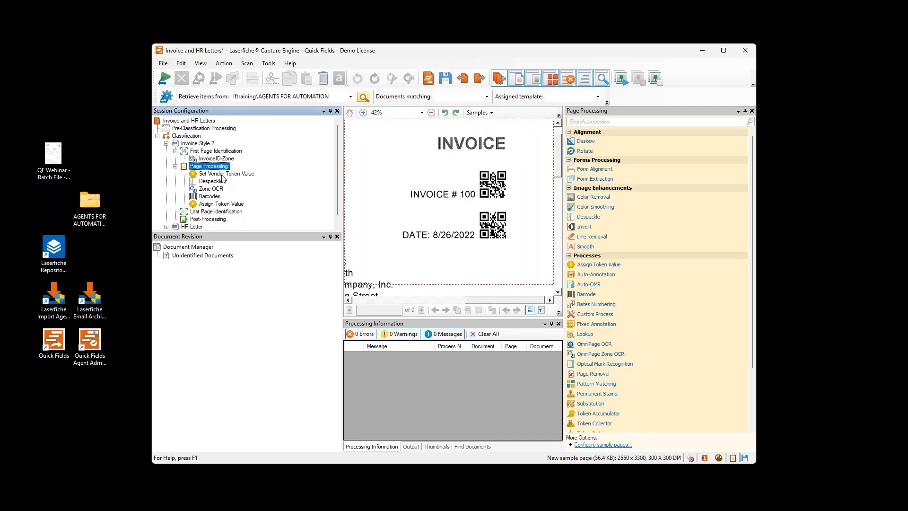
pyautogui.click(218, 205)
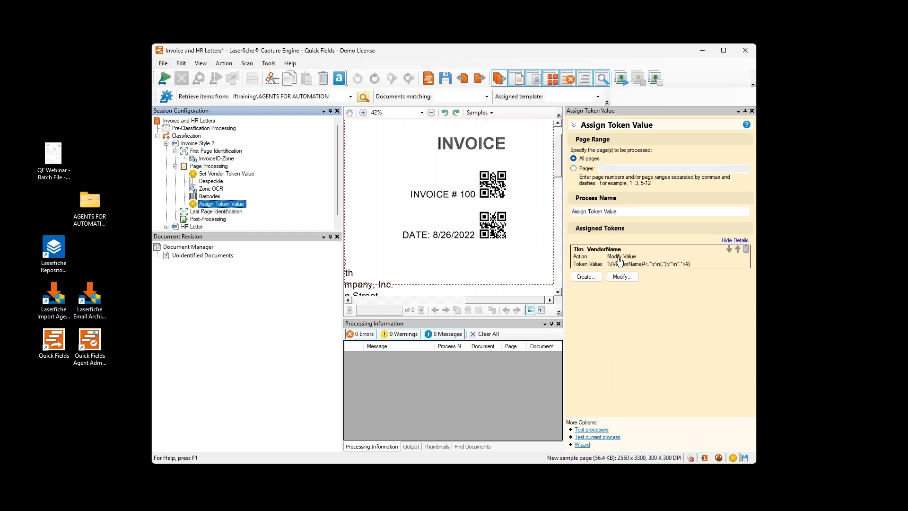
pyautogui.click(209, 189)
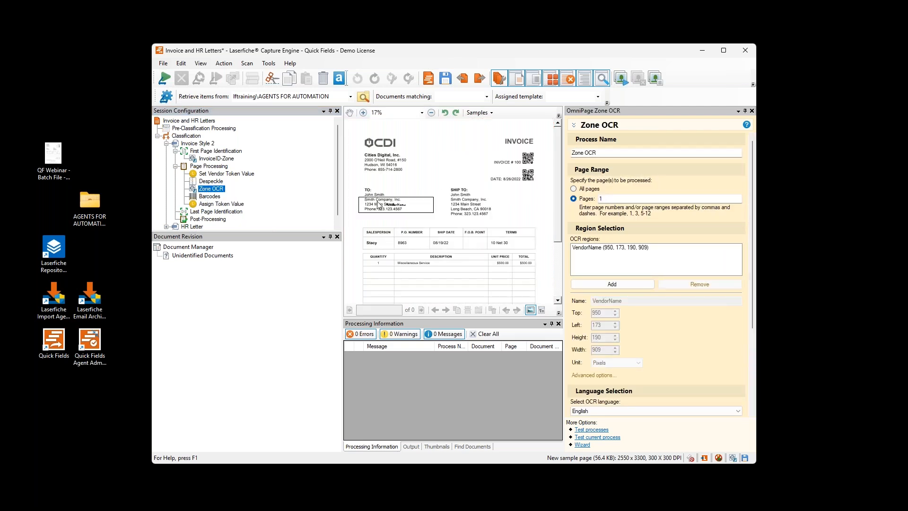
pyautogui.click(595, 247)
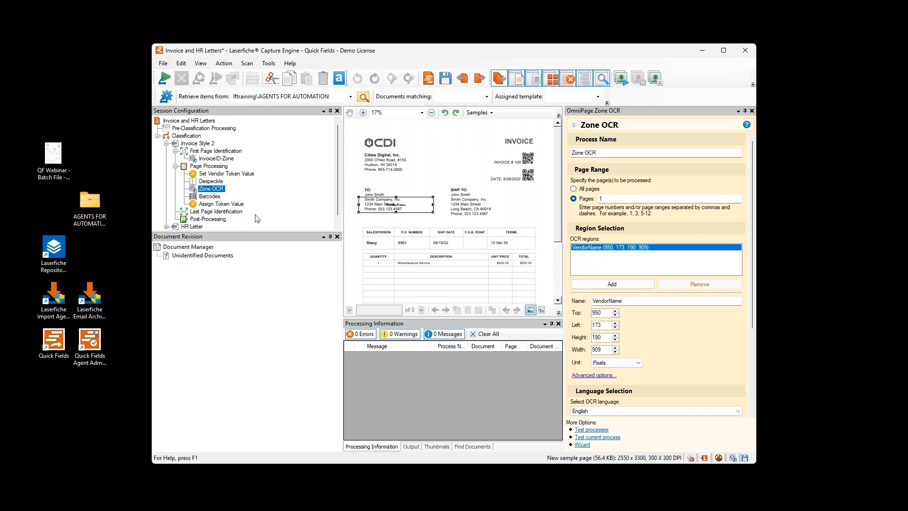
pyautogui.click(210, 196)
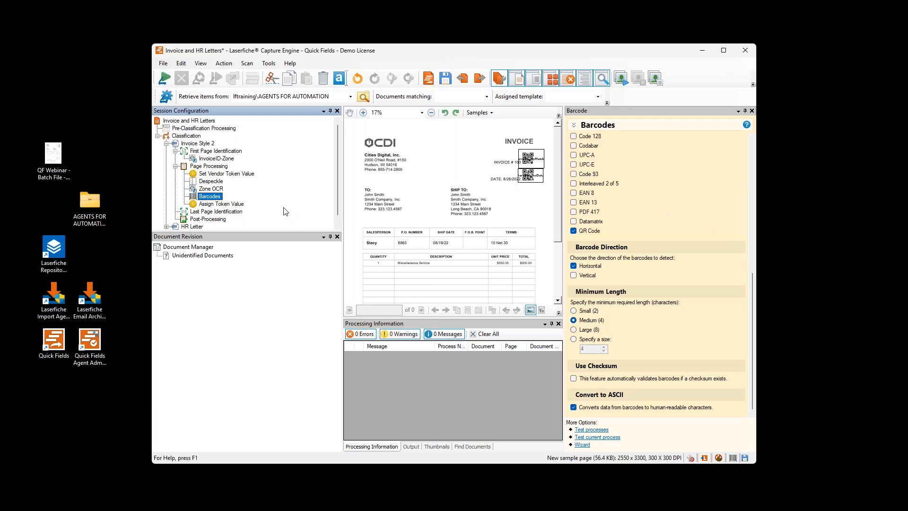
# Examine the HR Letter document class, including its default document name tokens and the folder where documents are stored
pyautogui.click(166, 143)
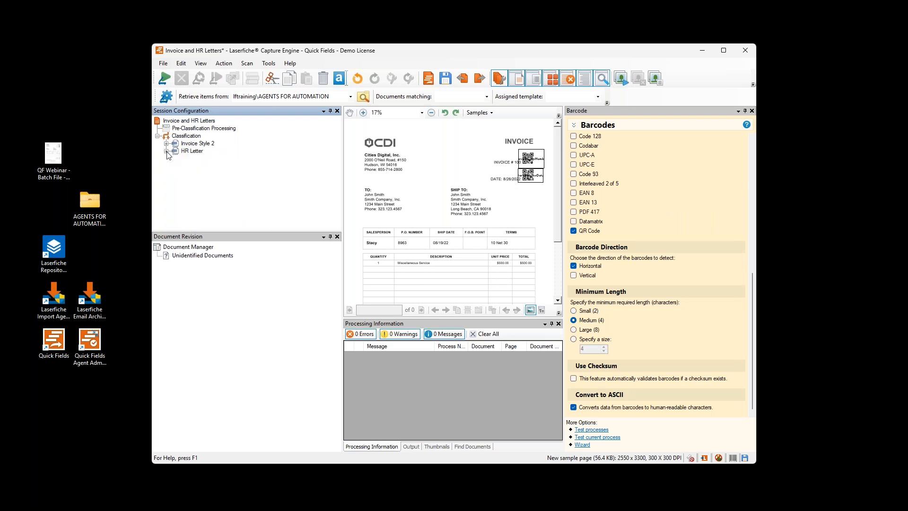
pyautogui.click(166, 151)
pyautogui.click(194, 151)
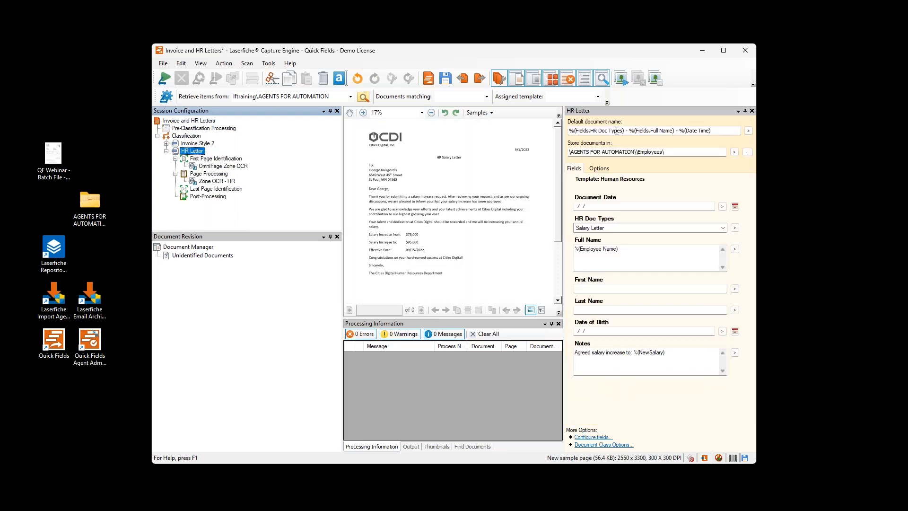
pyautogui.click(617, 131)
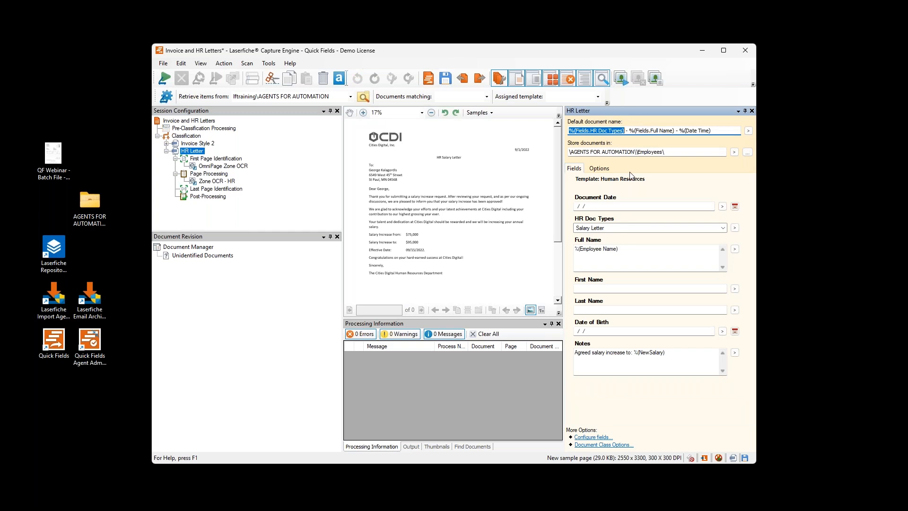
pyautogui.click(654, 131)
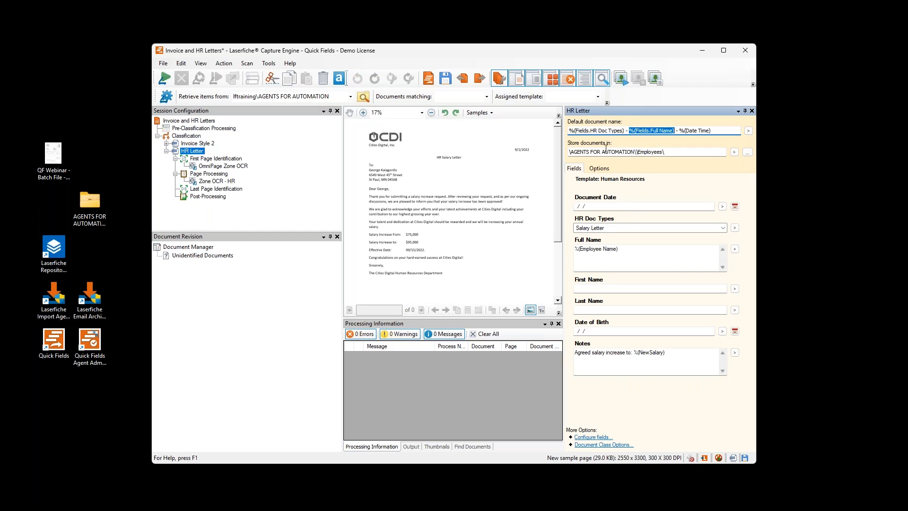
pyautogui.click(697, 131)
pyautogui.click(668, 153)
pyautogui.moveTo(672, 152); pyautogui.dragTo(569, 152)
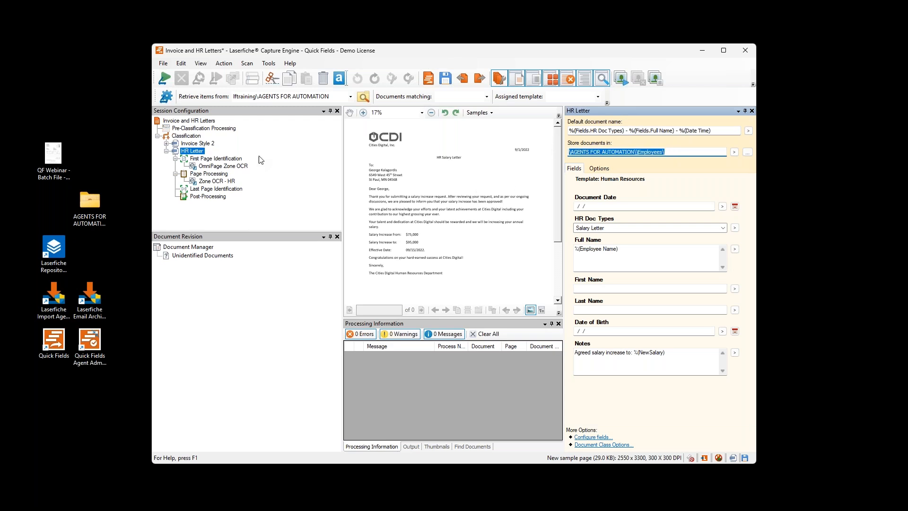
# Inspect the HR Letter first page identification condition on the Letter region and test the current OmniPage Zone OCR process
pyautogui.click(213, 166)
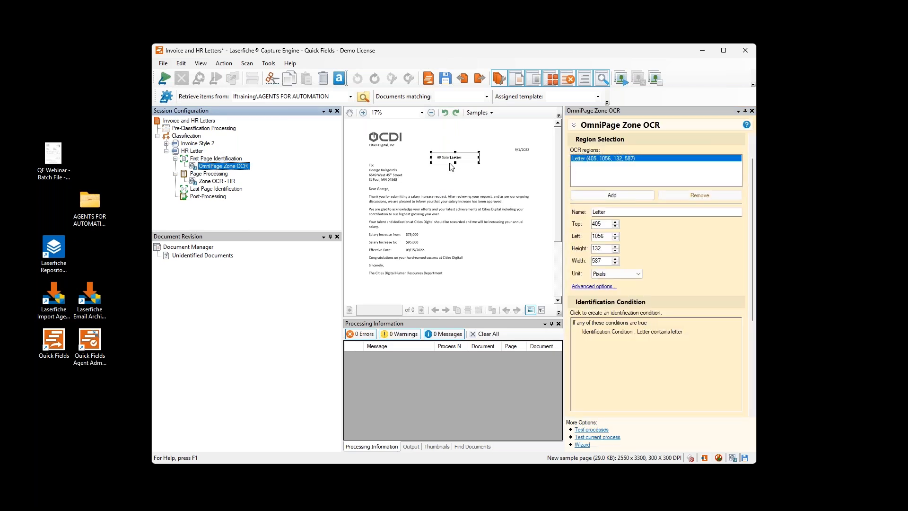
pyautogui.click(642, 350)
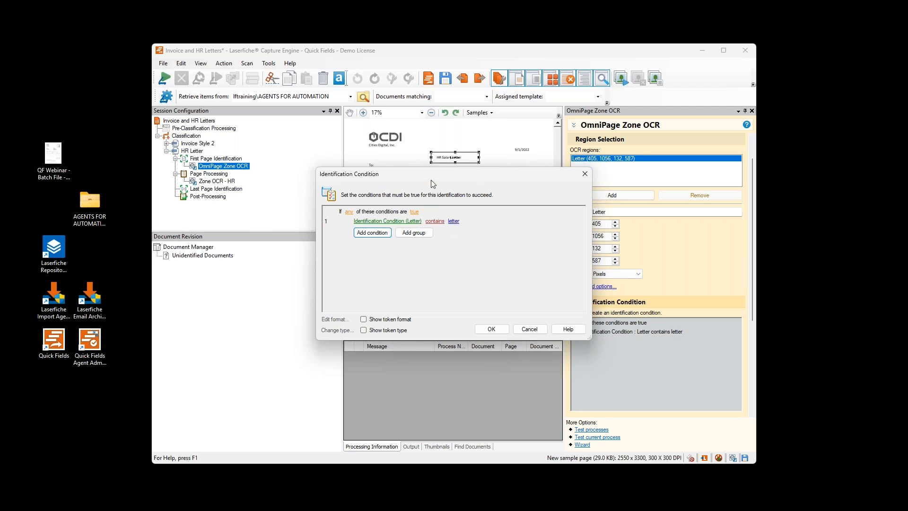
pyautogui.click(530, 329)
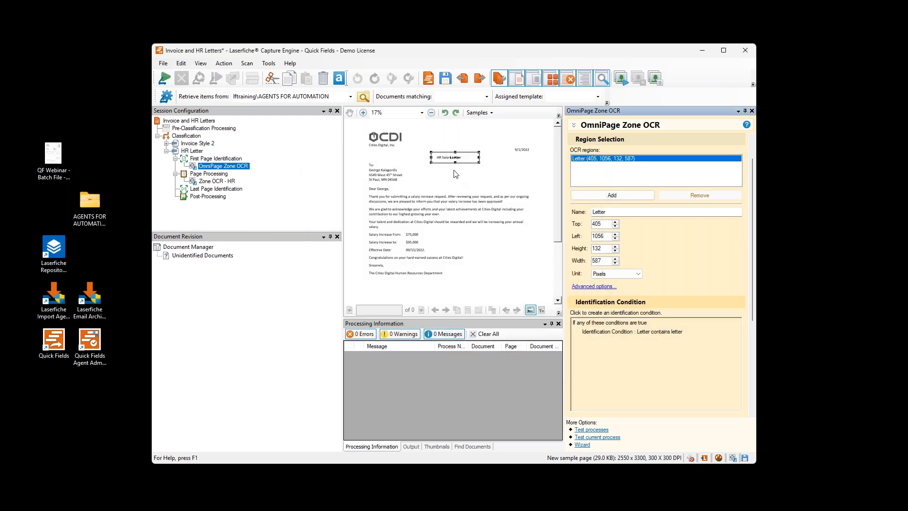
pyautogui.click(455, 174)
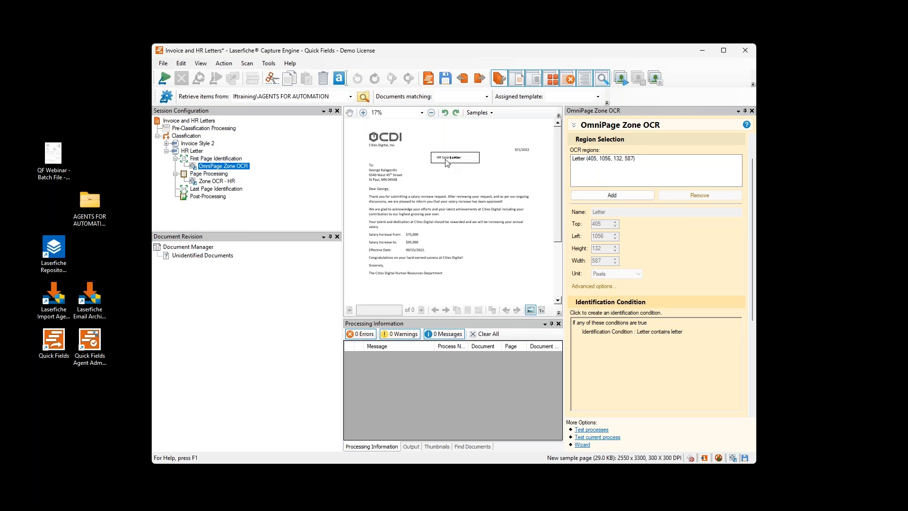
pyautogui.click(601, 438)
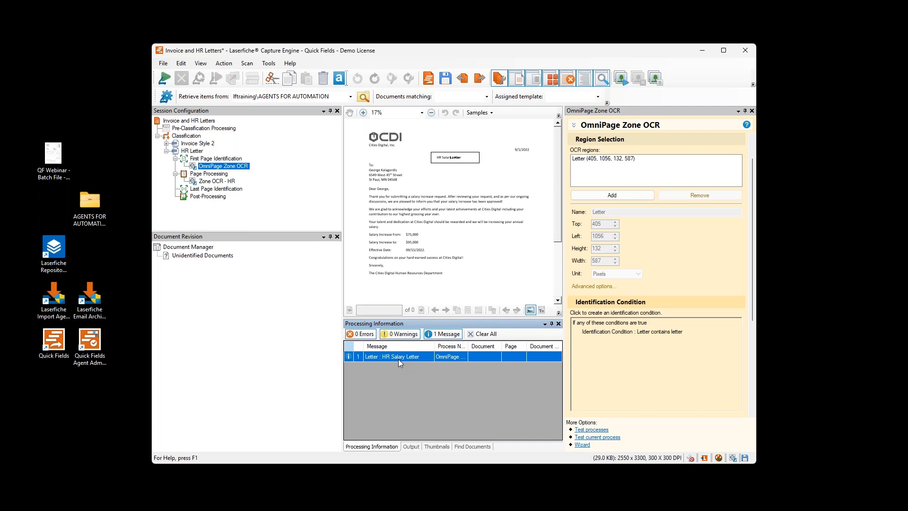
# Examine the Zone OCR - HR regions and how the NewSalary token is used in the HR Letter's Notes field
pyautogui.click(215, 182)
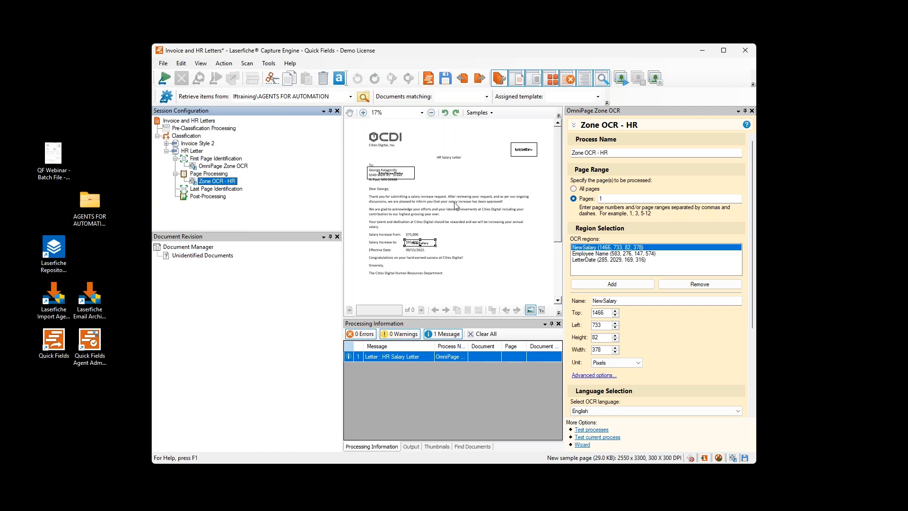
pyautogui.click(193, 151)
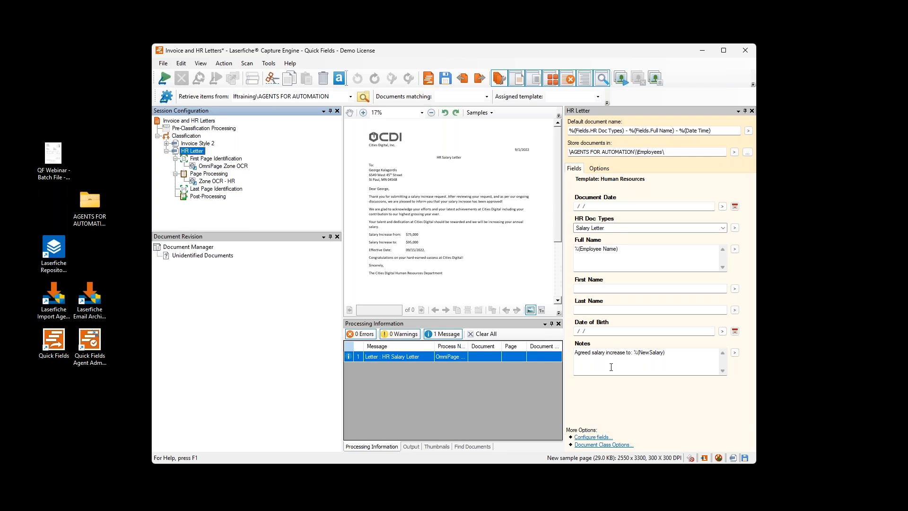
pyautogui.moveTo(670, 352); pyautogui.dragTo(573, 353)
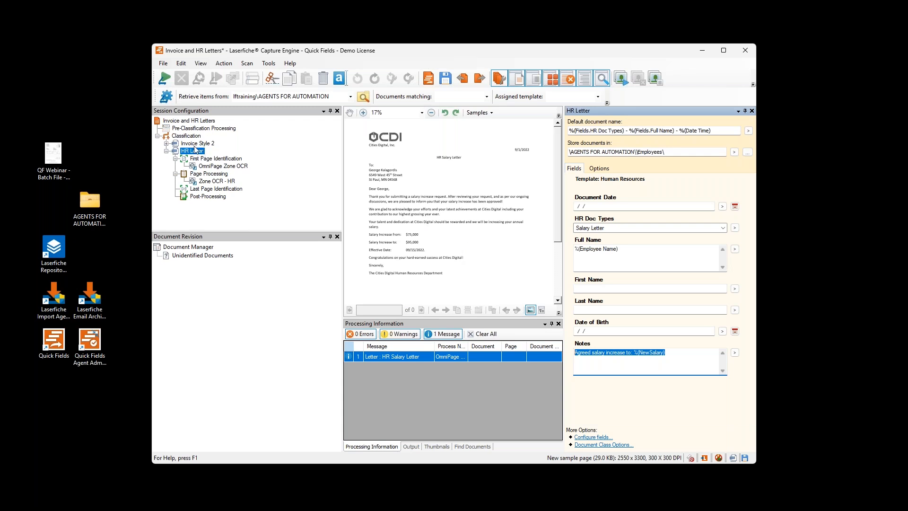
# Close the Invoice and HR Letters session without saving it, returning to the Quick Fields Agent Administration Console
pyautogui.click(61, 161)
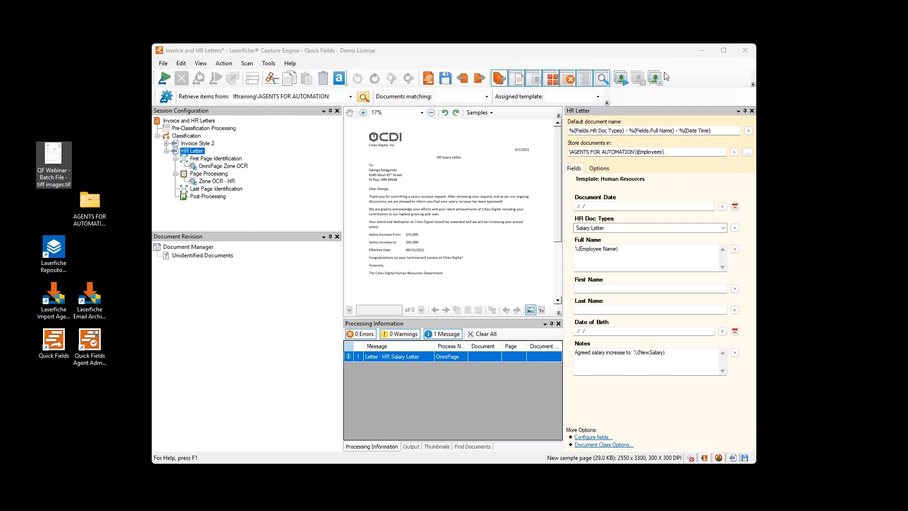
pyautogui.click(746, 53)
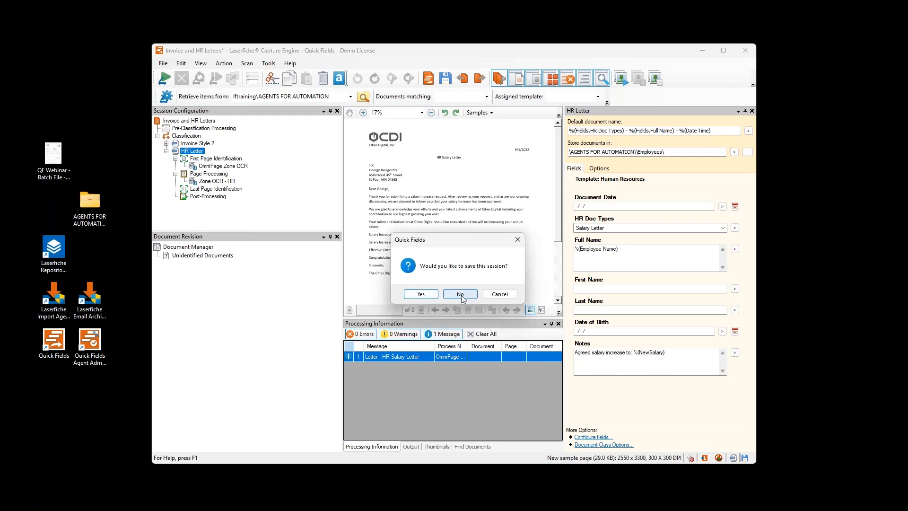
pyautogui.click(458, 298)
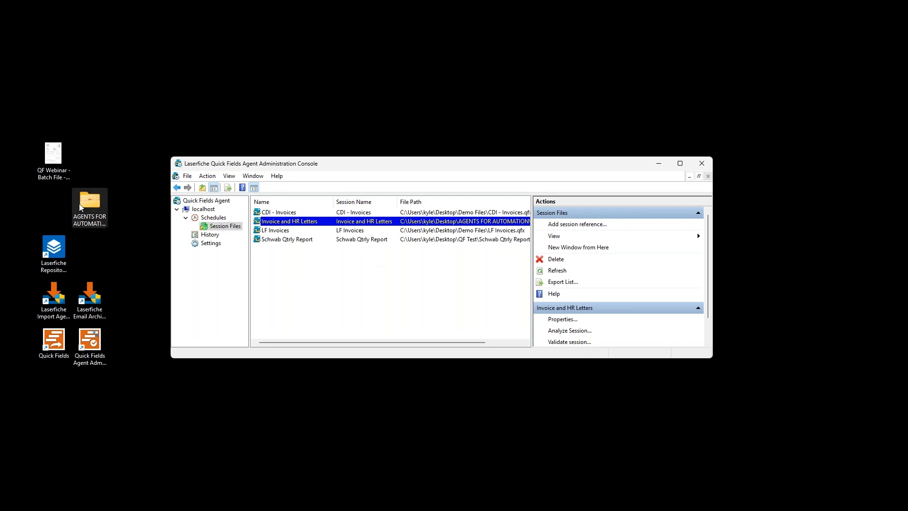
# Locate the Invoice and HR Letters.qfx session file in the AGENTS FOR AUTOMATION desktop folder and return to the console's session files
pyautogui.click(93, 209)
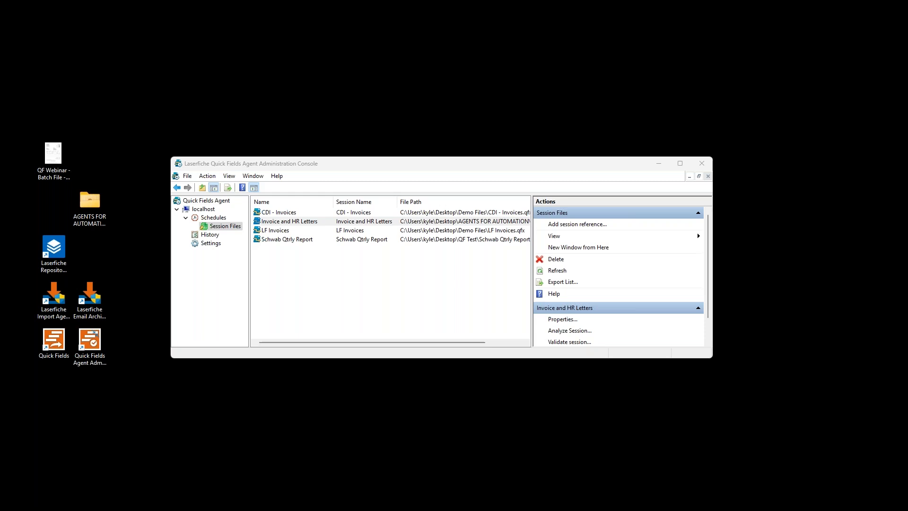
pyautogui.moveTo(0, 95); pyautogui.dragTo(217, 82)
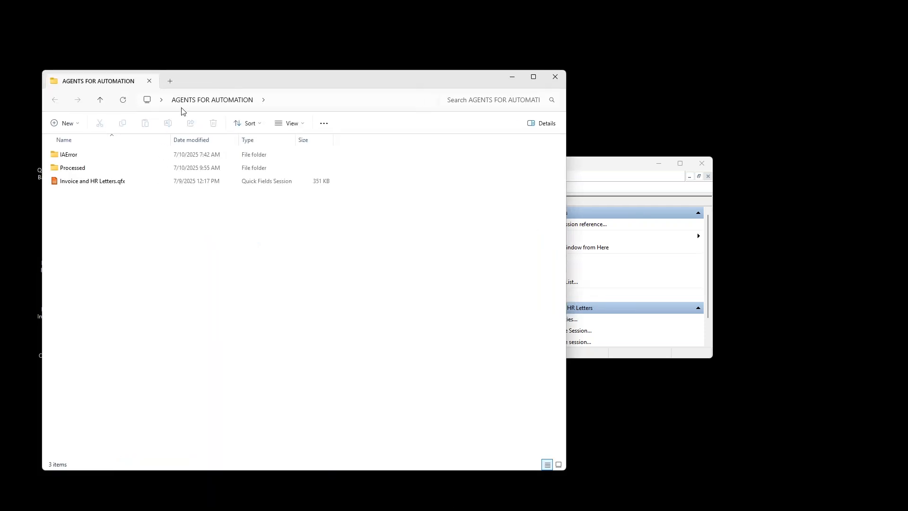
pyautogui.click(90, 186)
pyautogui.moveTo(424, 83); pyautogui.dragTo(259, 100)
pyautogui.click(350, 222)
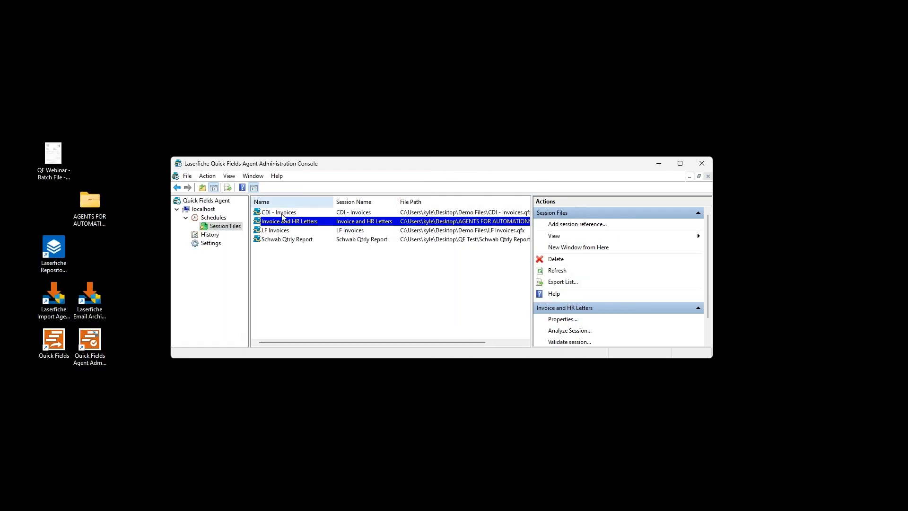
# Browse for the Invoice and HR Letters session file as a new session reference, and cancel without adding it
pyautogui.click(217, 218)
pyautogui.click(233, 227)
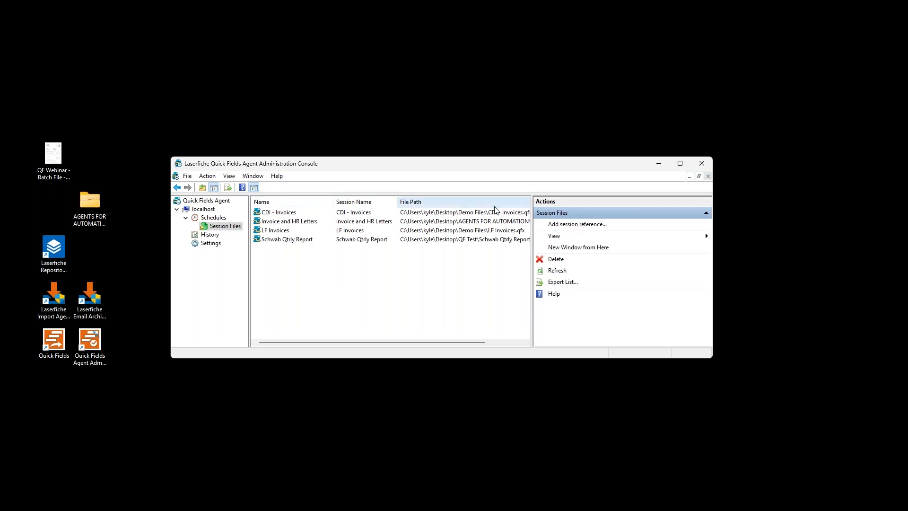
pyautogui.click(571, 225)
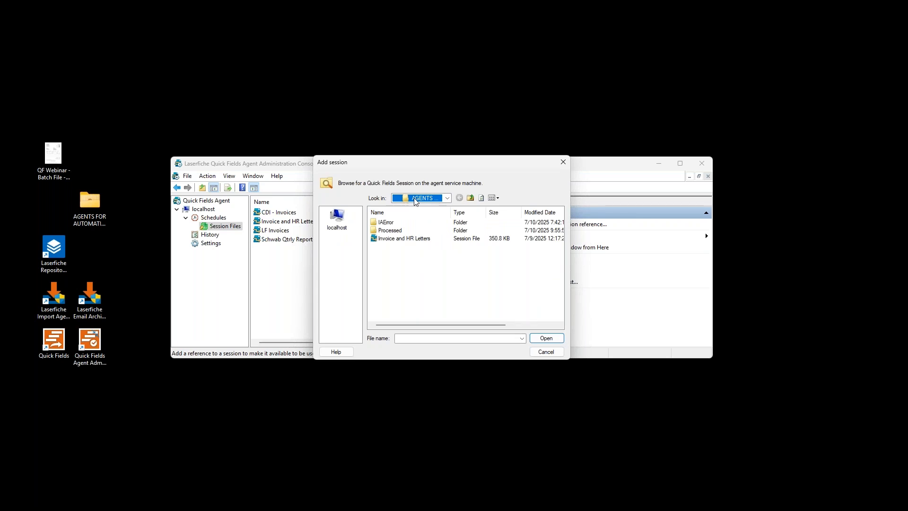
pyautogui.click(394, 238)
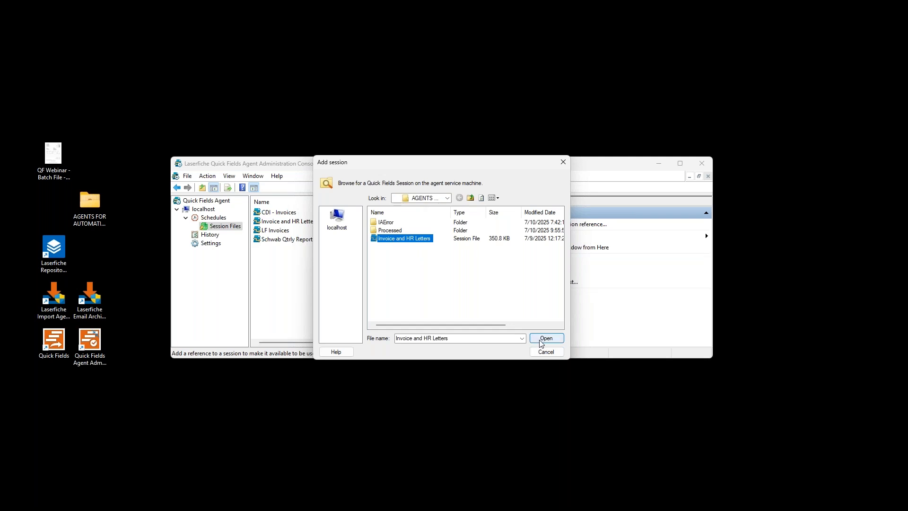
pyautogui.click(546, 351)
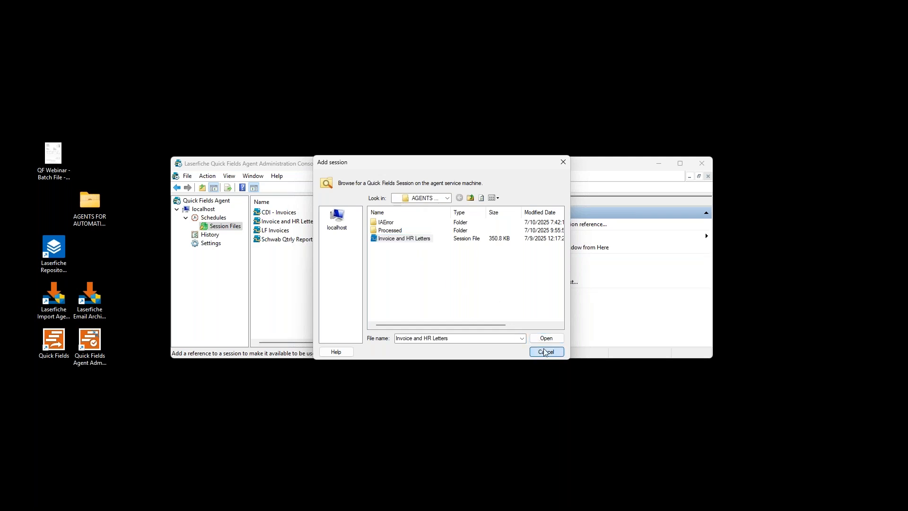
# Select the Invoice and HR Letters session reference and widen the session list to read its file path
pyautogui.click(282, 223)
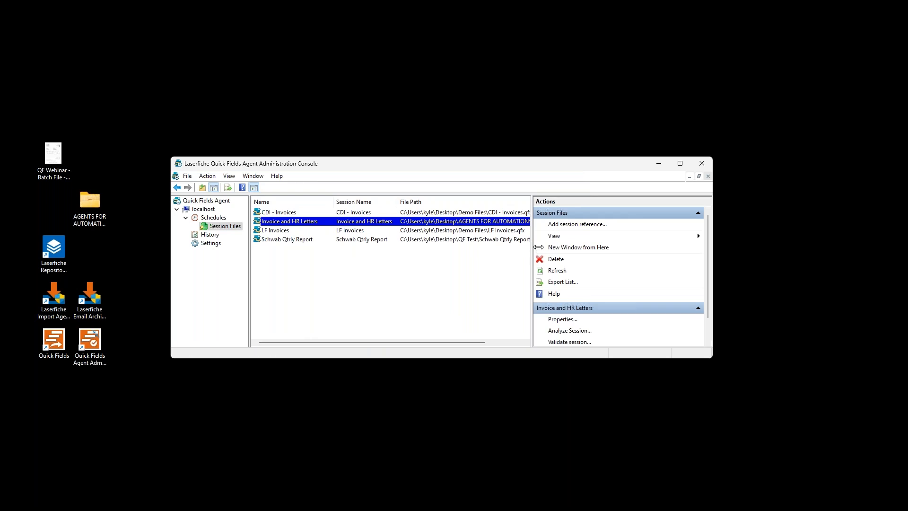
pyautogui.moveTo(532, 245); pyautogui.dragTo(580, 243)
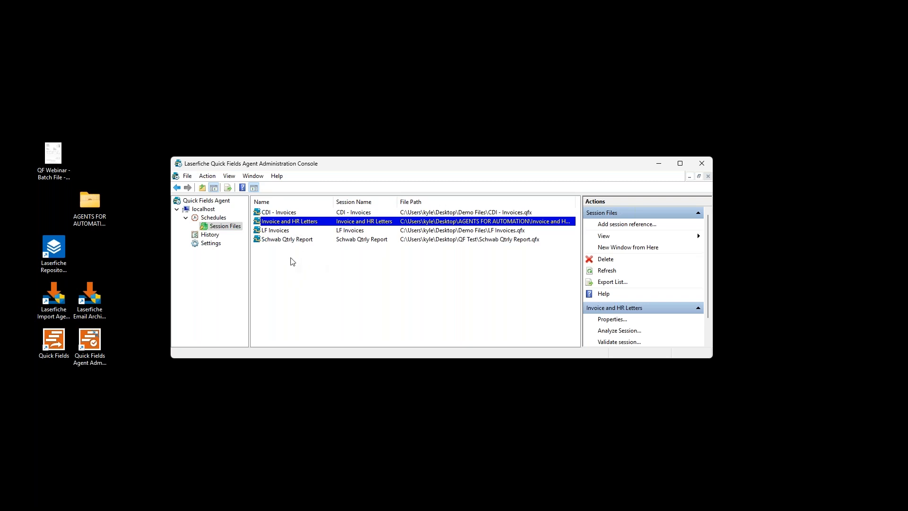
# View the agent's schedules, select the Every 2 Minutes - Agents 4 Automation schedule, and open the list export without saving a file
pyautogui.click(214, 218)
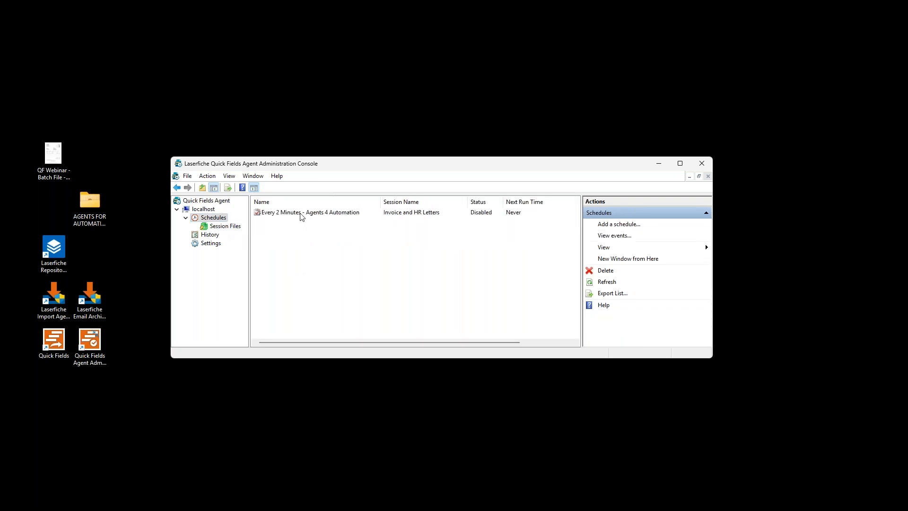
pyautogui.click(301, 216)
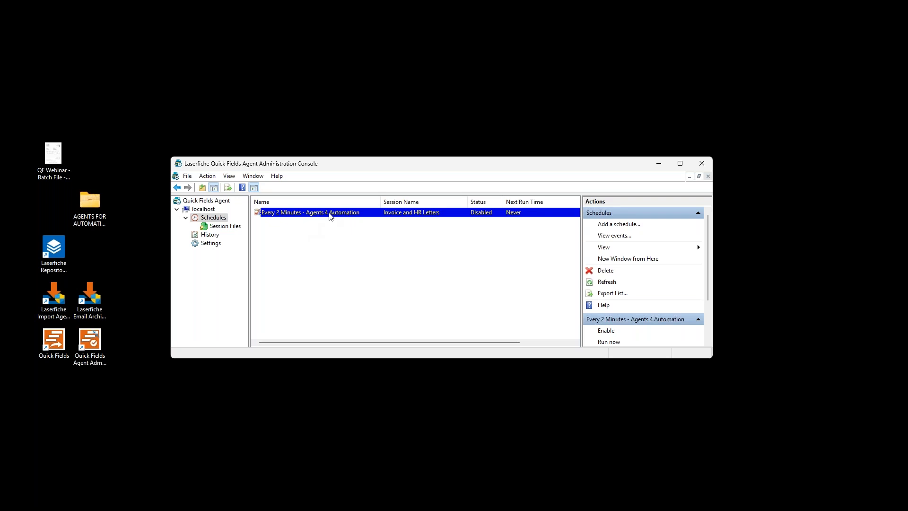
pyautogui.rightClick(329, 216)
pyautogui.click(358, 244)
pyautogui.click(616, 293)
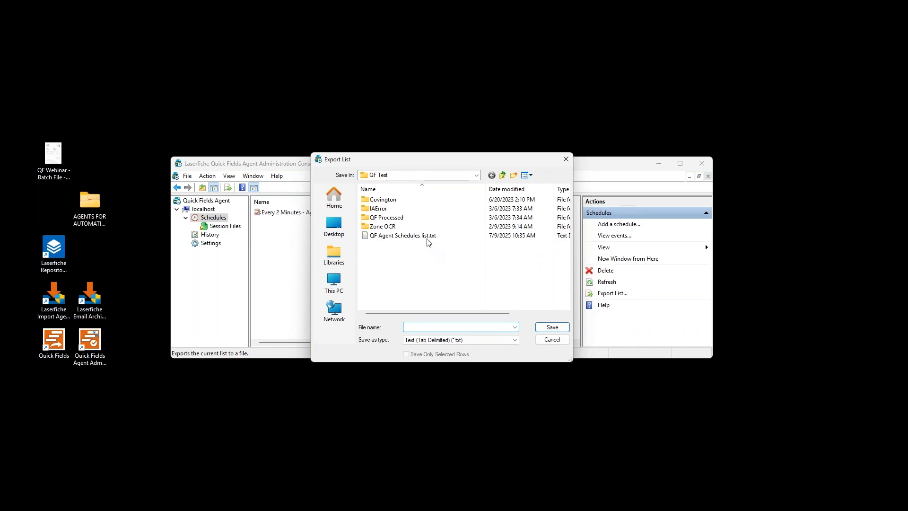
pyautogui.click(552, 339)
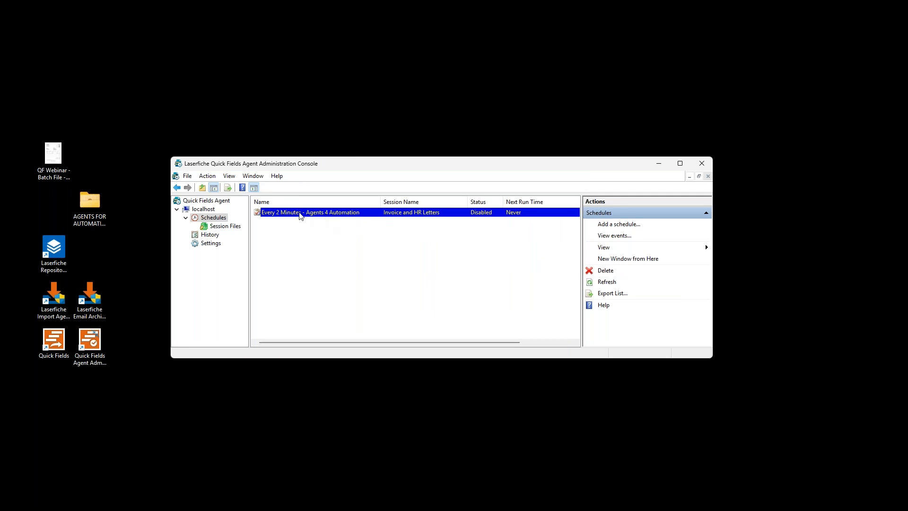
# Start adding a new schedule and choose Invoice and HR Letters as its session
pyautogui.rightClick(286, 223)
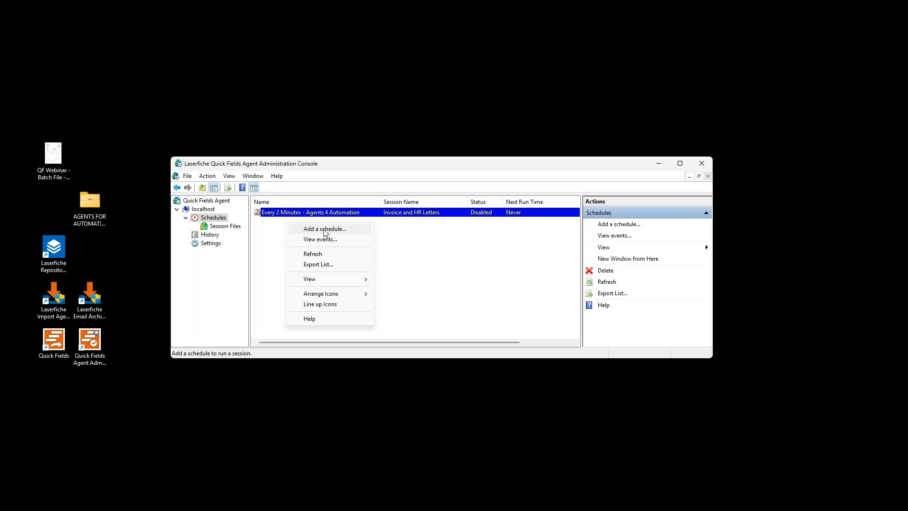
pyautogui.rightClick(403, 242)
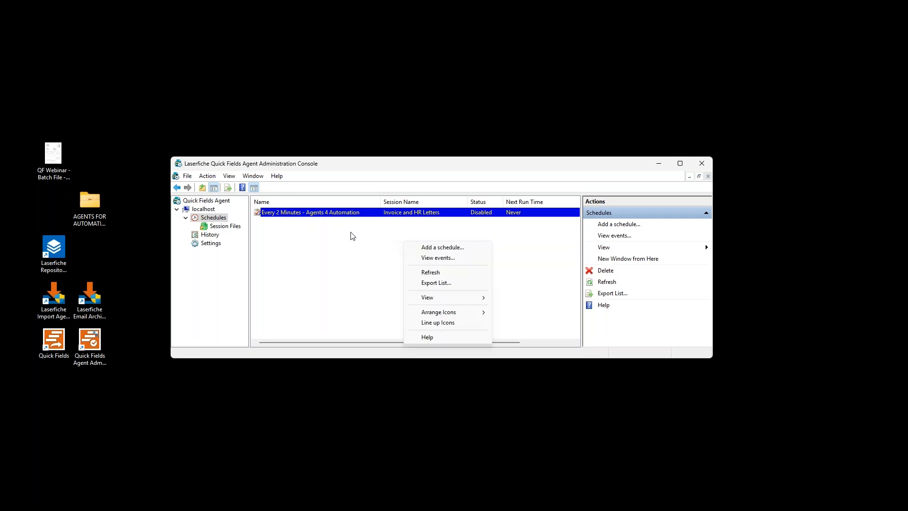
pyautogui.click(207, 175)
pyautogui.click(207, 176)
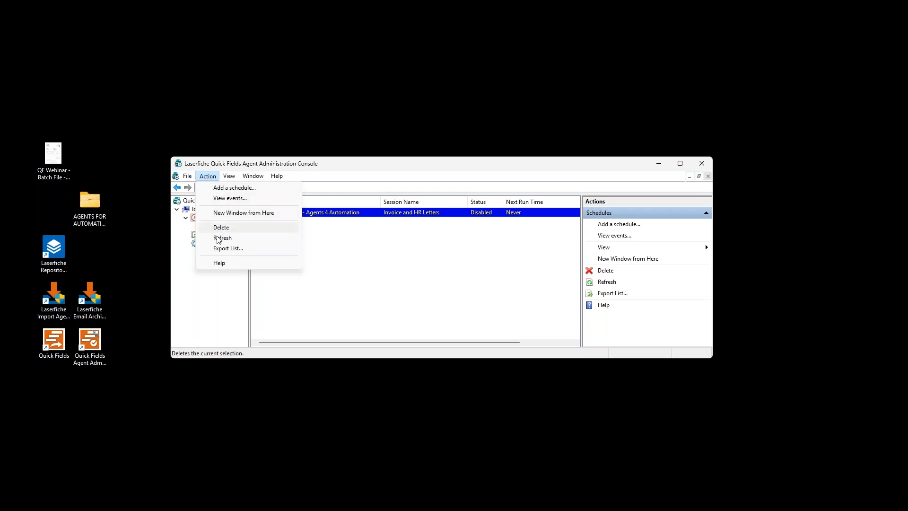
pyautogui.press('Escape')
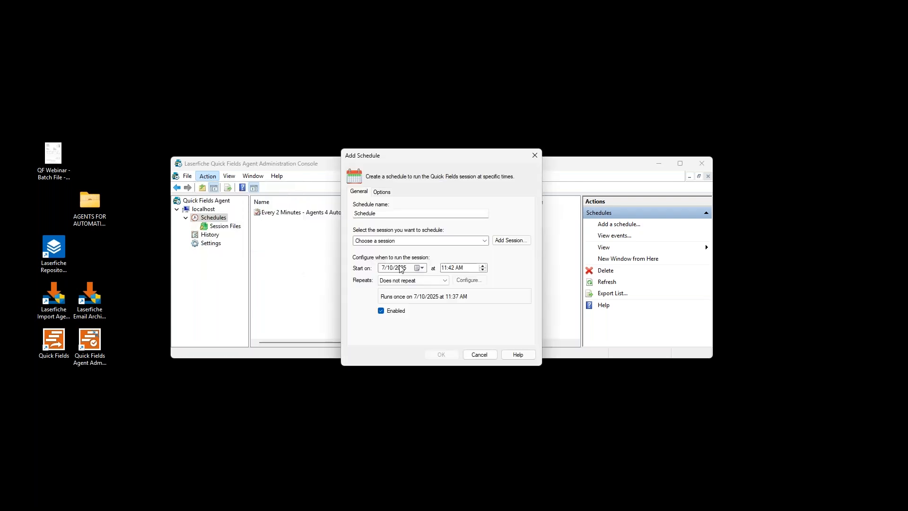
pyautogui.moveTo(416, 156); pyautogui.dragTo(376, 141)
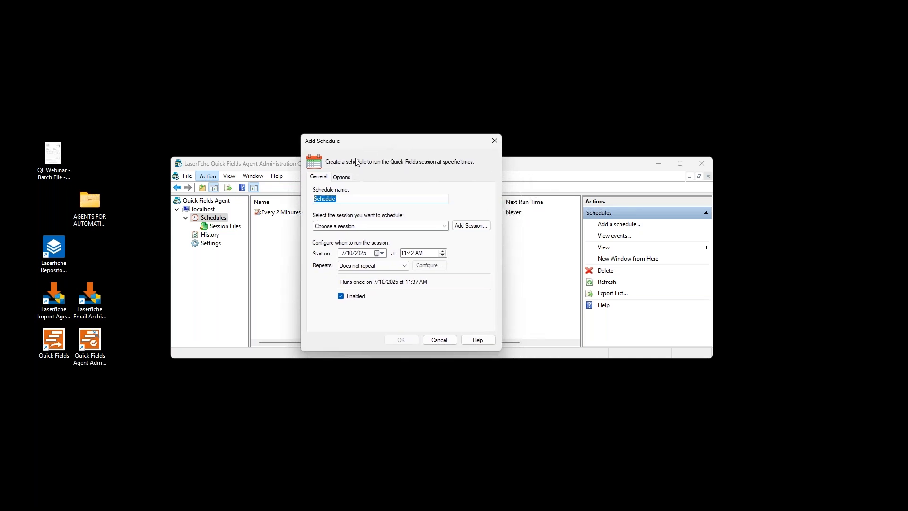
pyautogui.moveTo(371, 142); pyautogui.dragTo(473, 151)
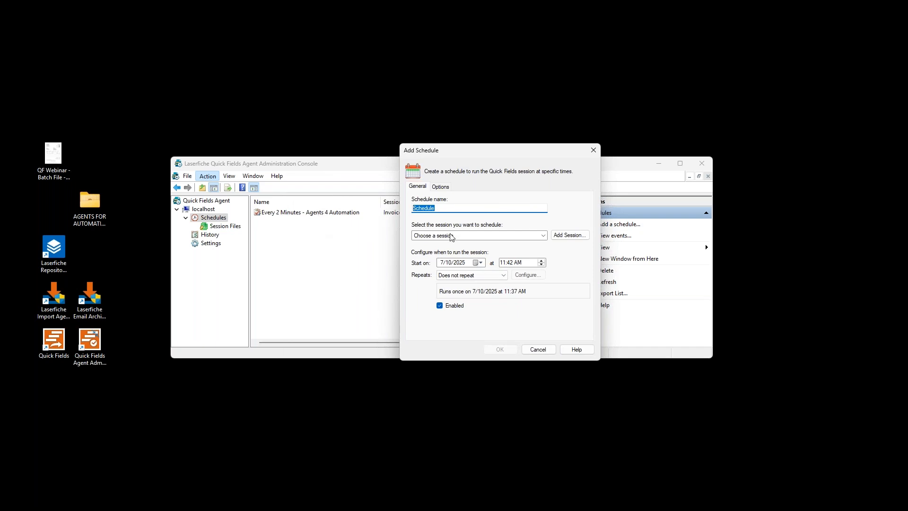
pyautogui.click(544, 236)
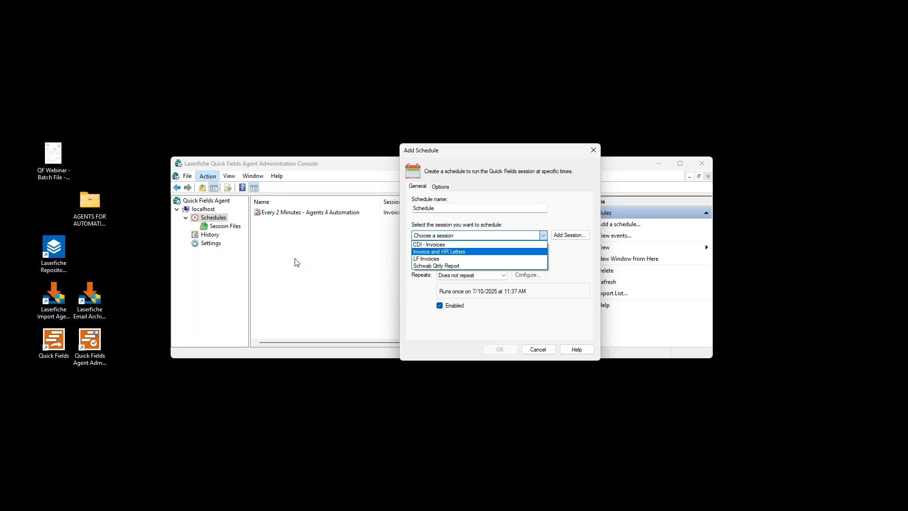
pyautogui.click(450, 255)
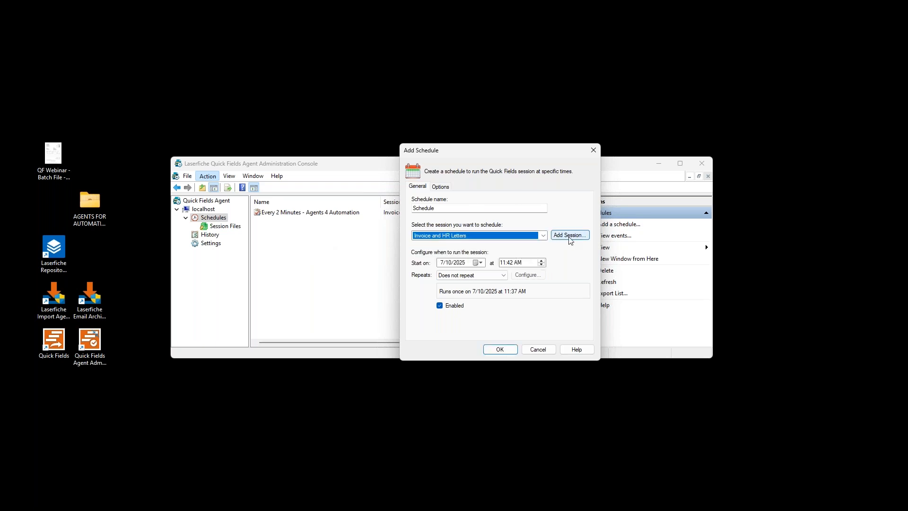
# Set the new schedule to repeat daily and check its daily run options without changing them
pyautogui.click(503, 276)
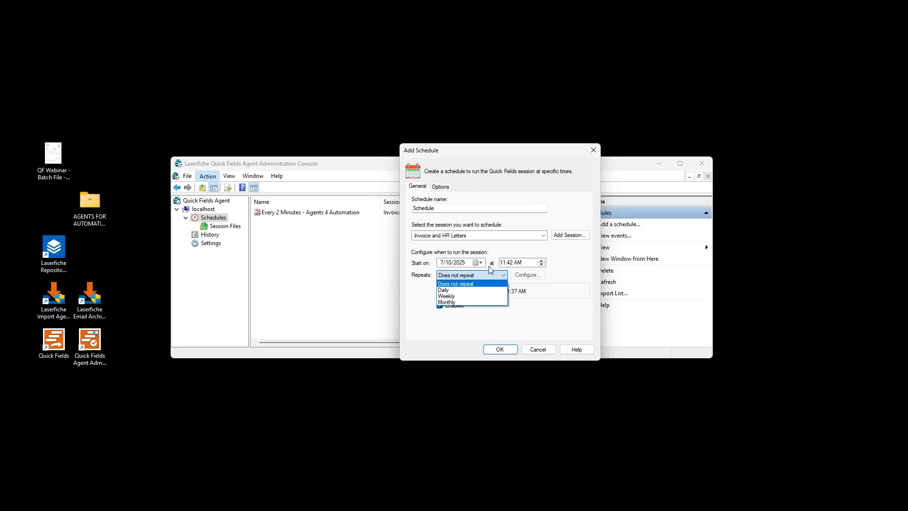
pyautogui.click(445, 290)
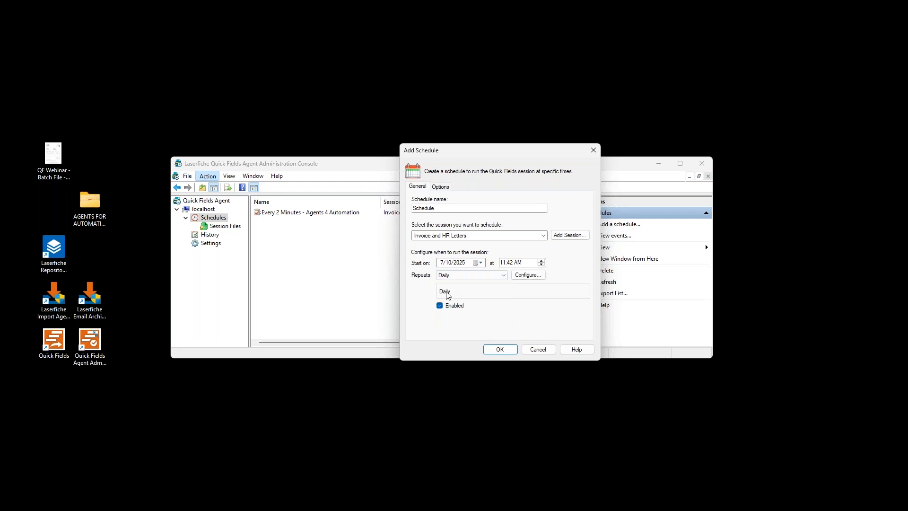
pyautogui.click(523, 278)
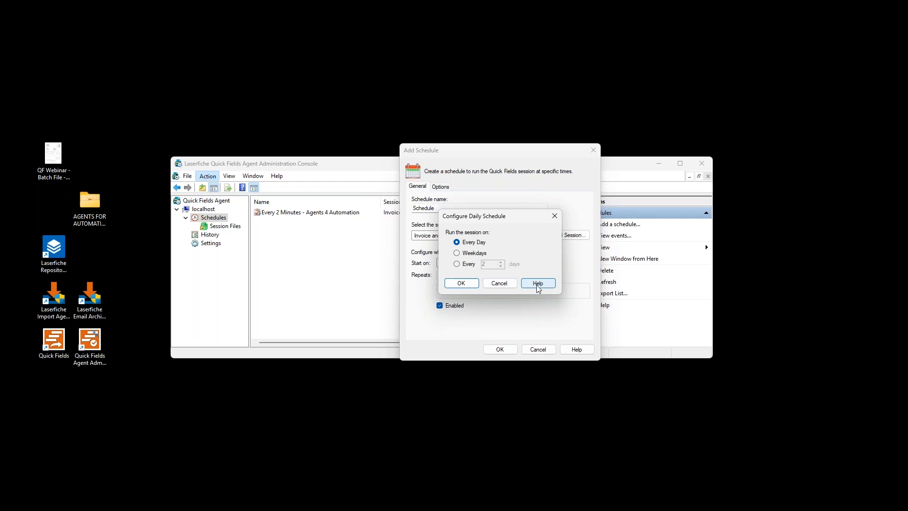
pyautogui.click(554, 218)
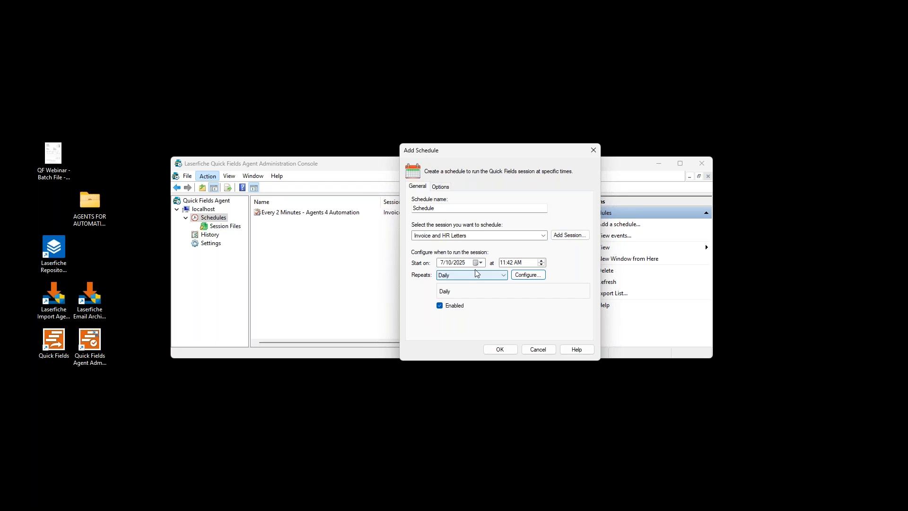
# Turn on recurrence for the new schedule, re-running the session every 30 minutes for 8 hours
pyautogui.click(441, 187)
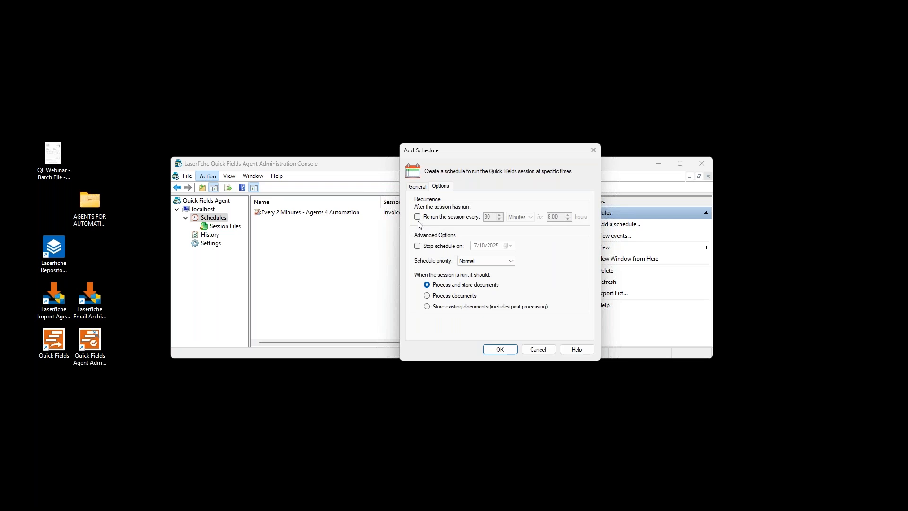
pyautogui.click(417, 217)
pyautogui.doubleClick(491, 217)
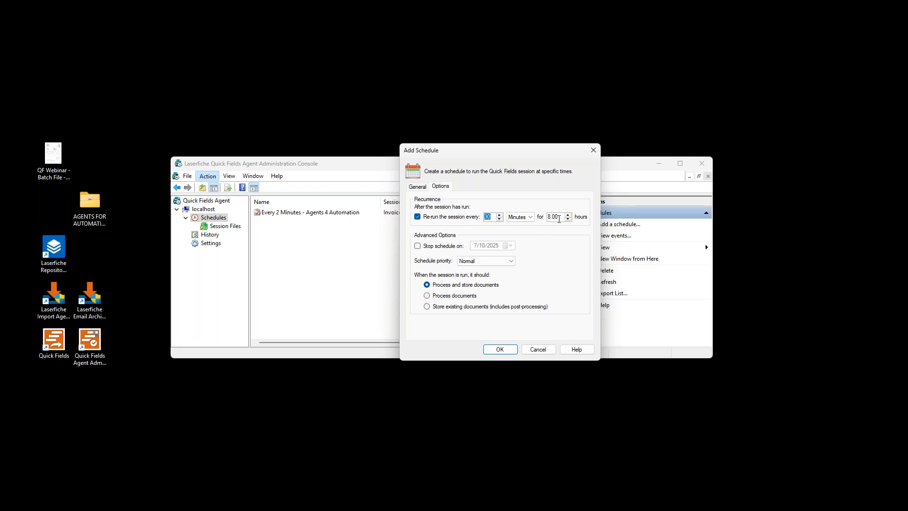
# Set the new schedule's start time to 11:00 PM
pyautogui.click(421, 187)
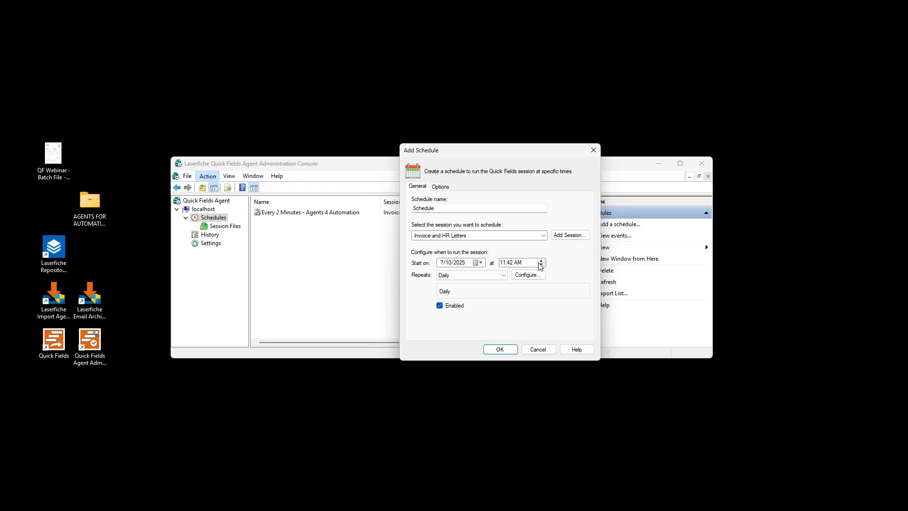
pyautogui.click(515, 263)
pyautogui.click(542, 264)
pyautogui.click(508, 264)
pyautogui.write('00')
pyautogui.press('Right')
# Review the new schedule's recurrence, priority and processing options, and cancel adding the schedule
pyautogui.click(439, 189)
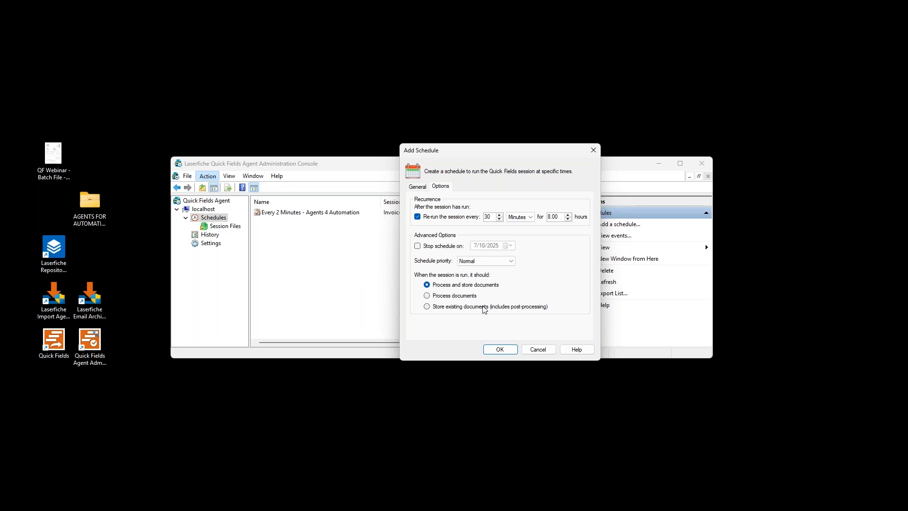
pyautogui.click(421, 187)
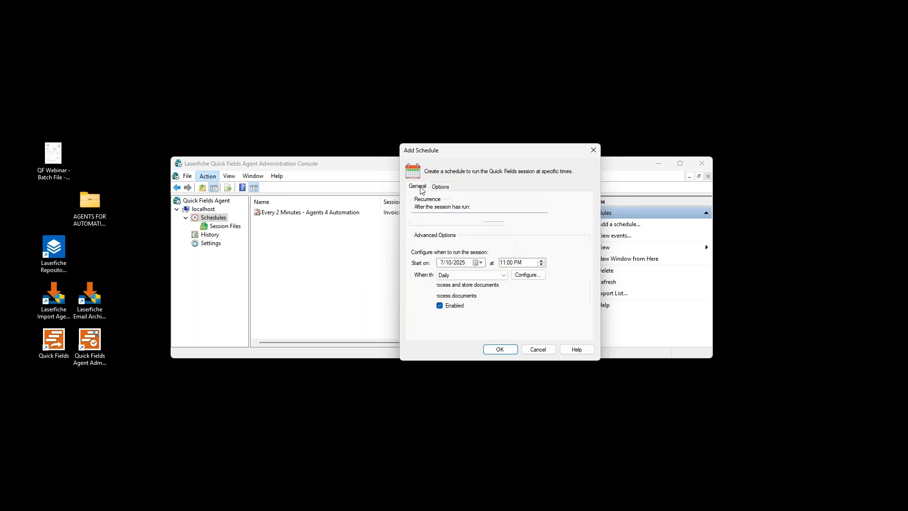
pyautogui.click(537, 349)
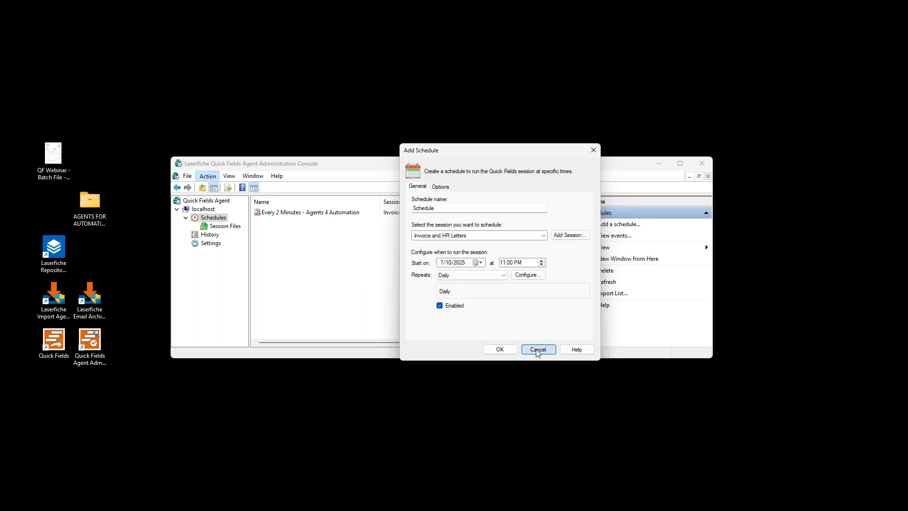
# Review the Every 2 Minutes - Agents 4 Automation schedule's properties and enable the schedule
pyautogui.doubleClick(312, 217)
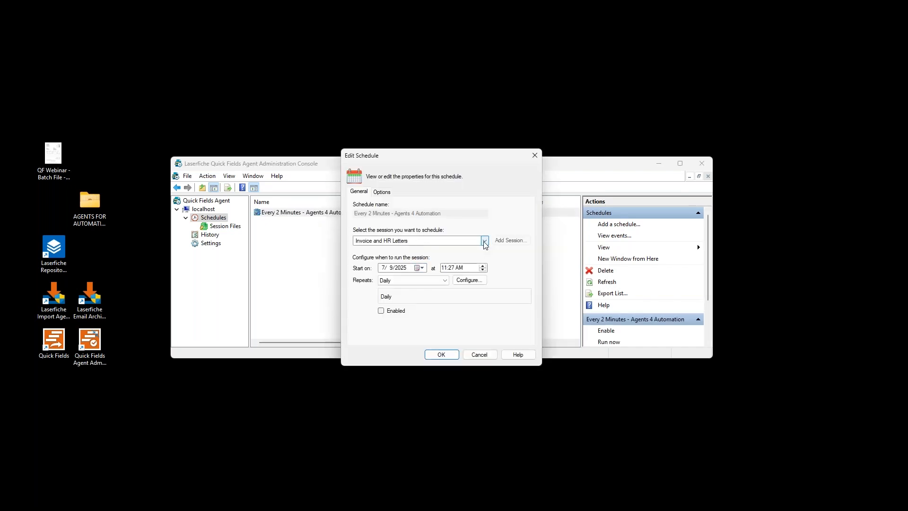
pyautogui.click(382, 192)
pyautogui.click(359, 193)
pyautogui.click(381, 311)
pyautogui.click(441, 355)
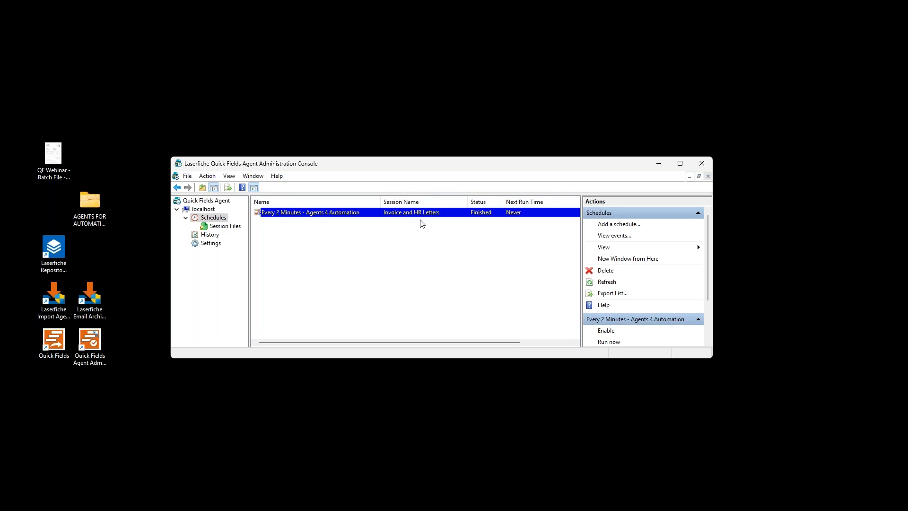
# Widen the schedule list to show the last run result, and open the session analysis for the Every 2 Minutes - Agents 4 Automation schedule
pyautogui.moveTo(581, 215); pyautogui.dragTo(558, 201)
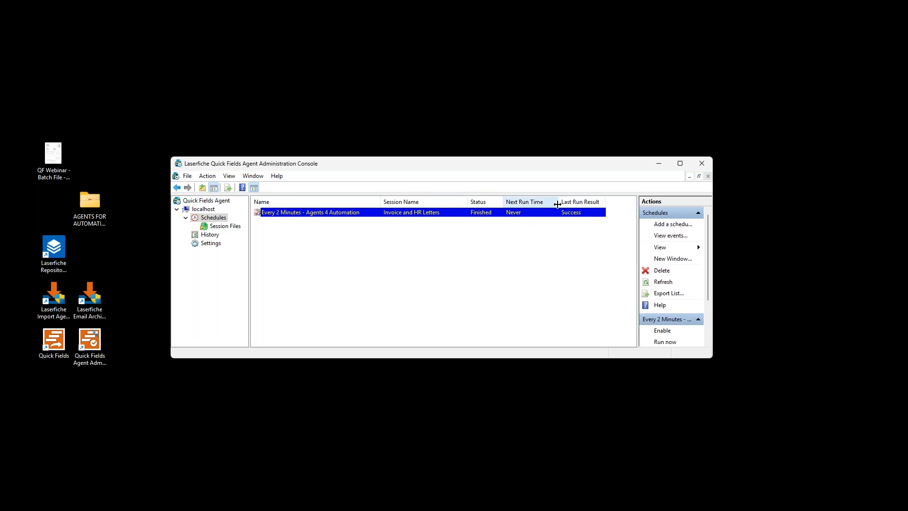
pyautogui.moveTo(469, 201); pyautogui.dragTo(448, 201)
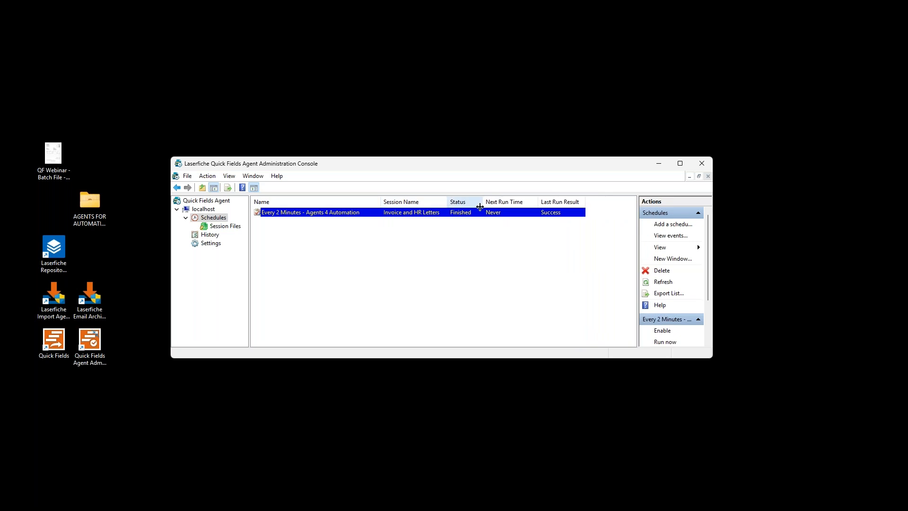
pyautogui.rightClick(400, 214)
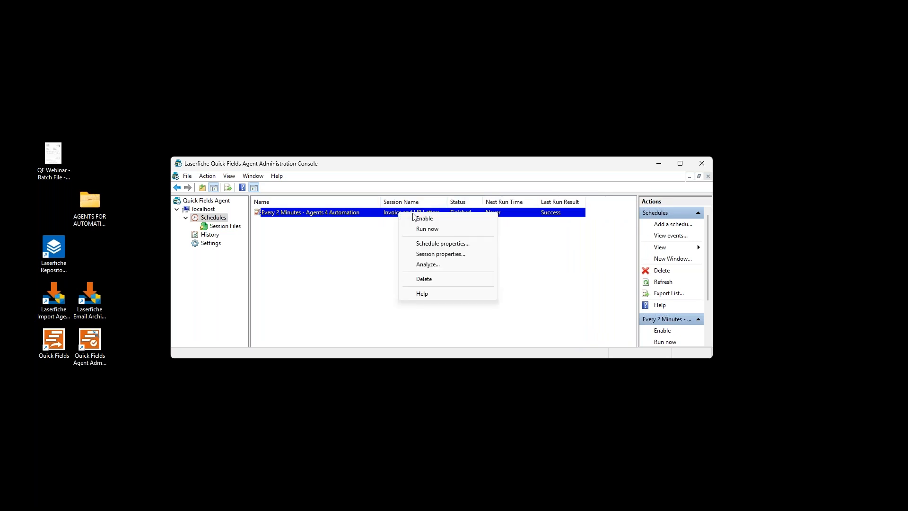
pyautogui.click(428, 265)
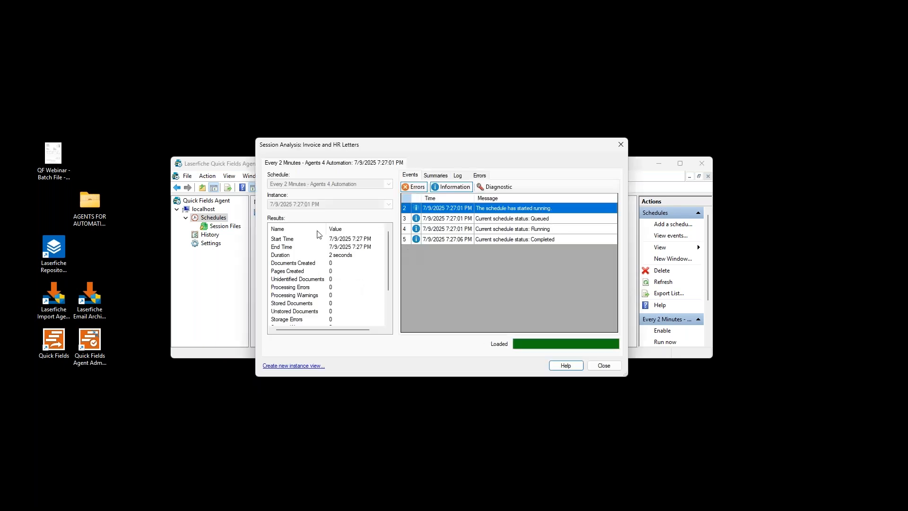
# Examine the schedule's run instances, log, errors and events in the session analysis, and close it
pyautogui.click(389, 205)
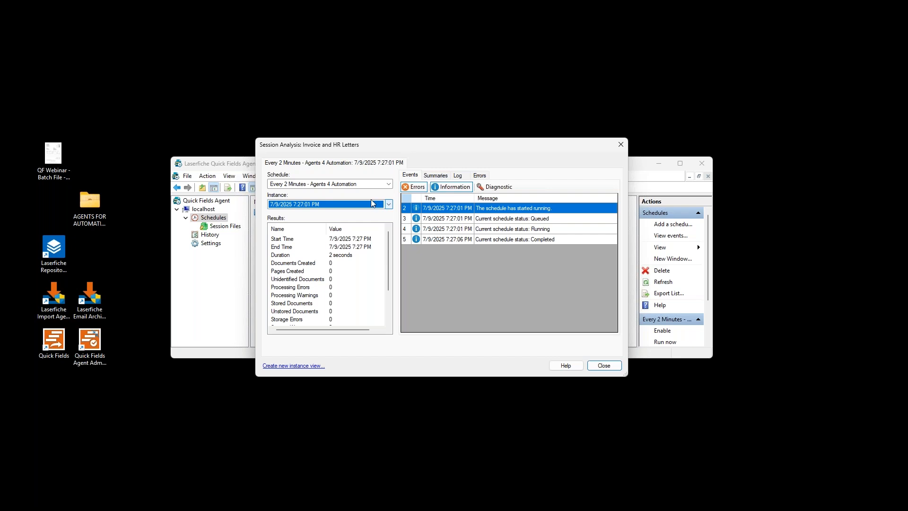
pyautogui.click(389, 204)
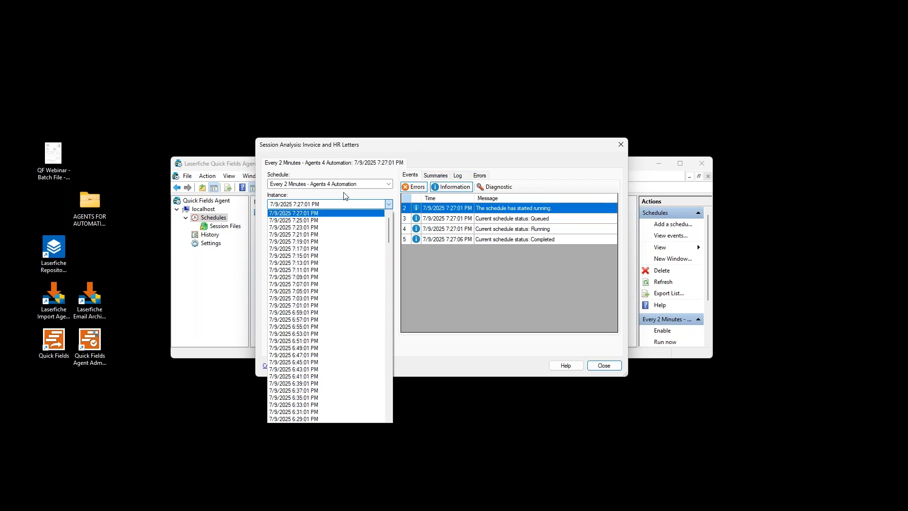
pyautogui.click(588, 160)
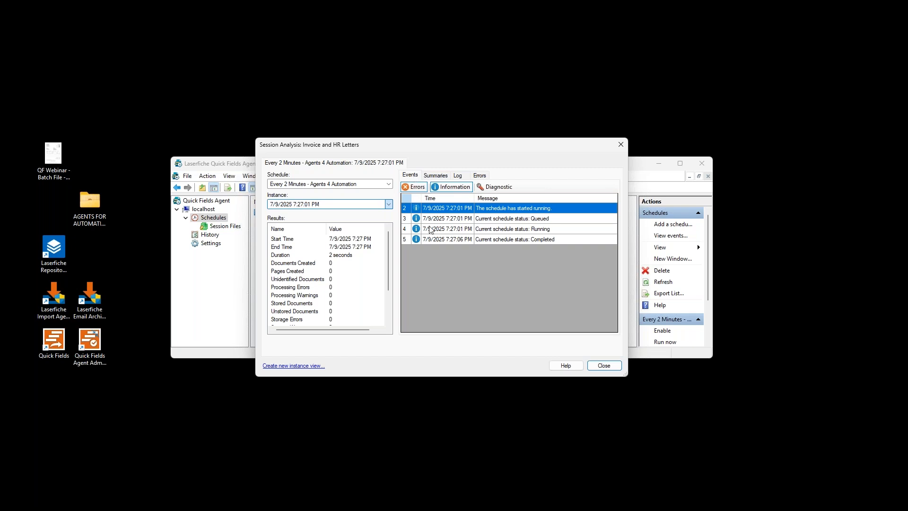
pyautogui.click(441, 176)
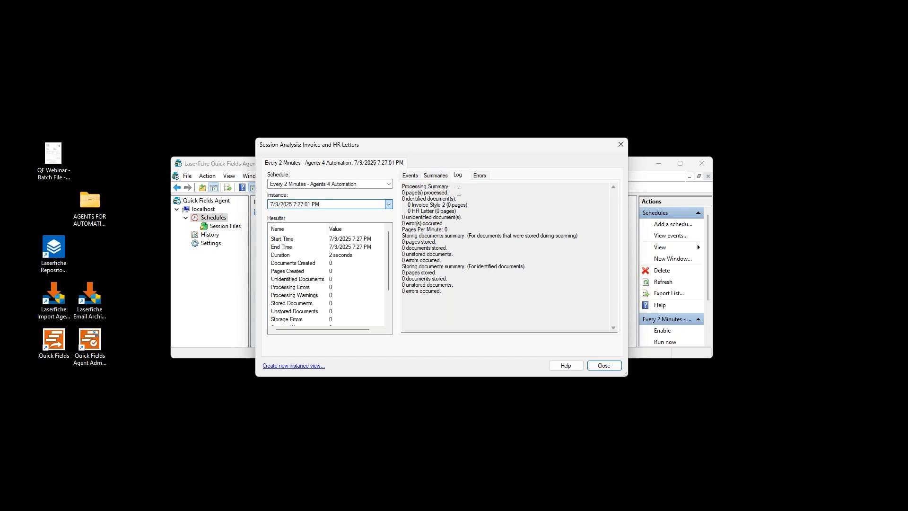
pyautogui.click(479, 175)
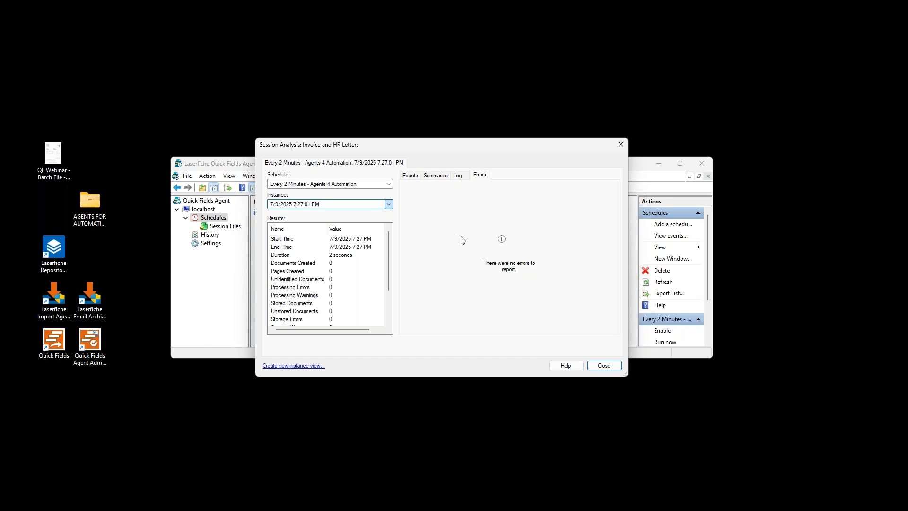
pyautogui.click(410, 178)
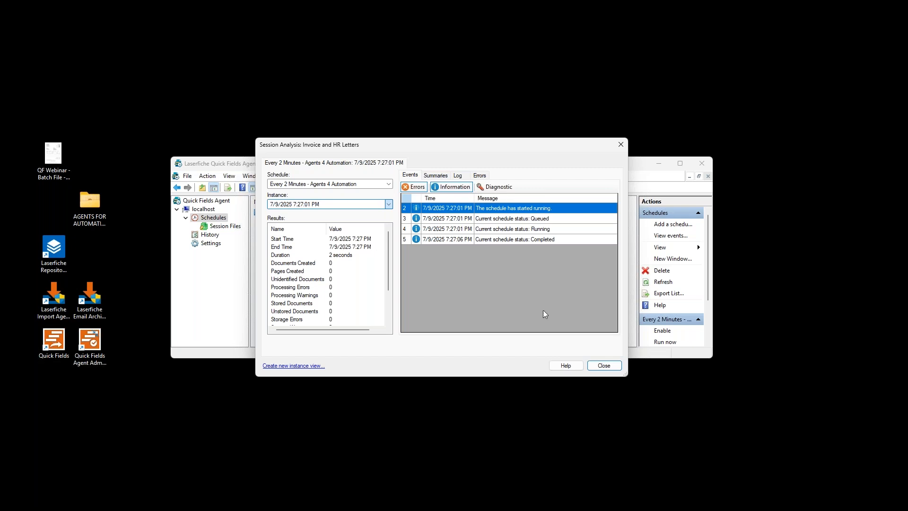
pyautogui.click(603, 365)
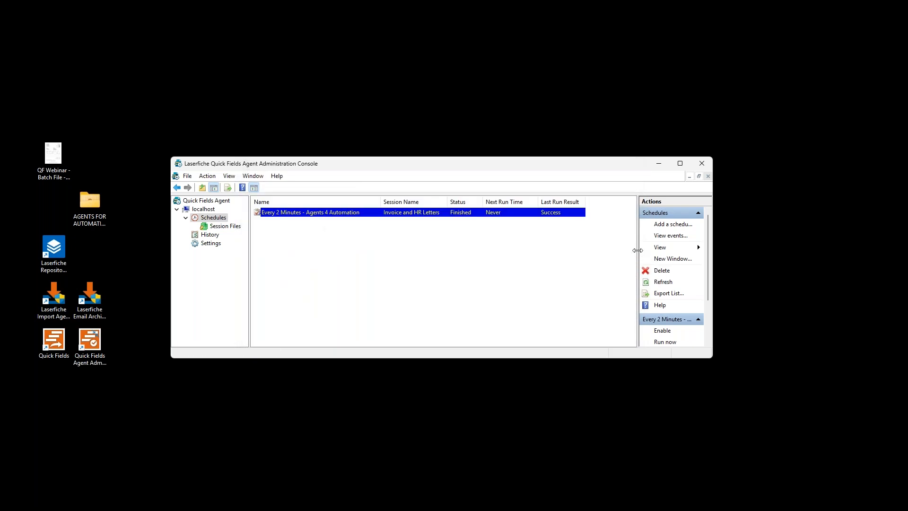
# Refresh the schedule list and check whether the Every 2 Minutes - Agents 4 Automation schedule is enabled
pyautogui.rightClick(394, 214)
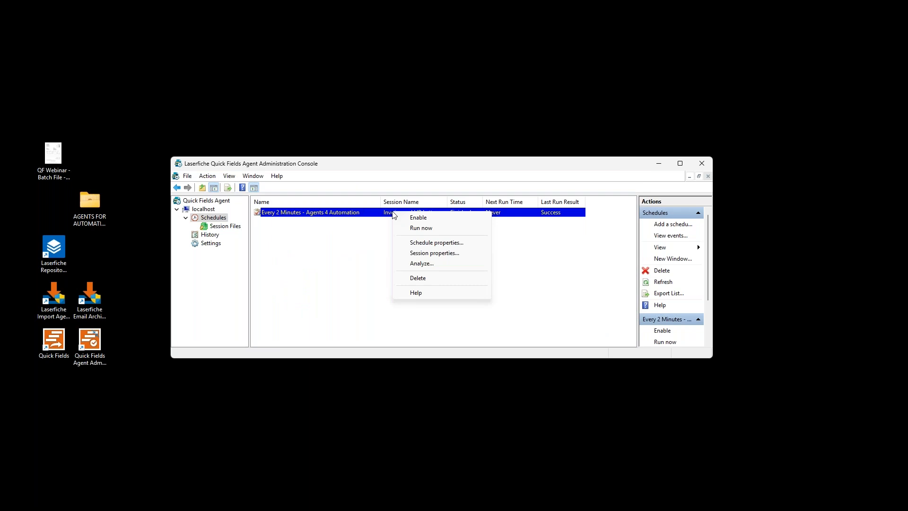
pyautogui.click(370, 267)
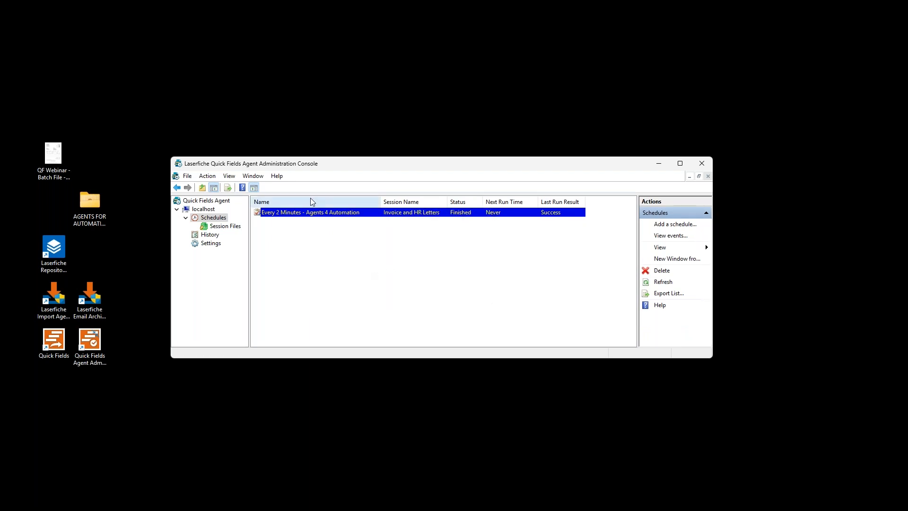
pyautogui.click(664, 282)
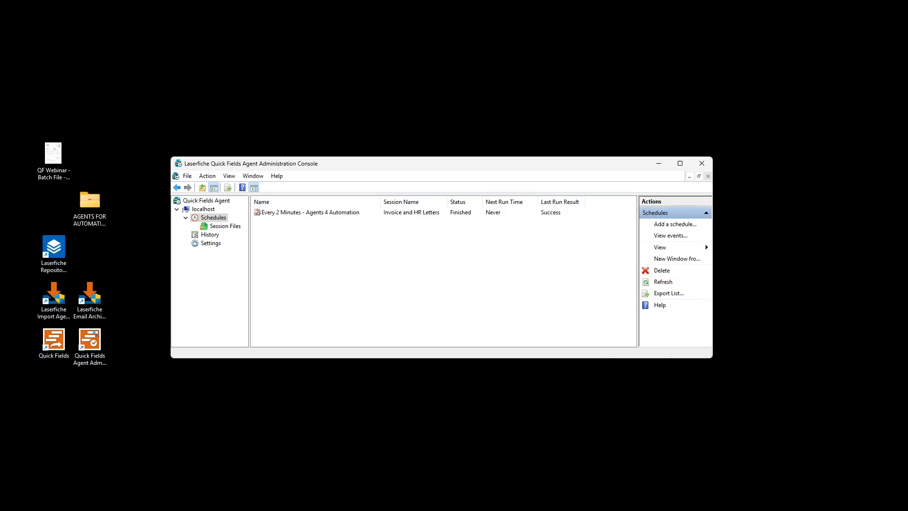
pyautogui.rightClick(406, 212)
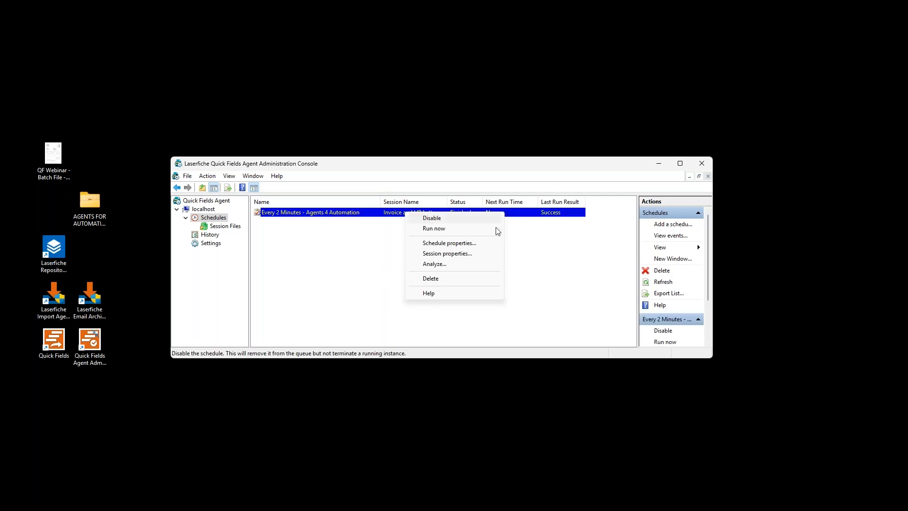
pyautogui.click(544, 227)
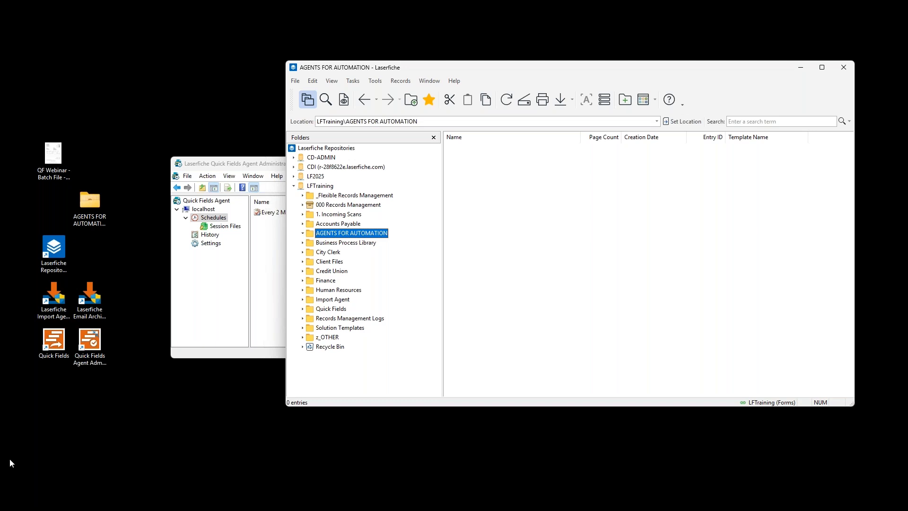
# Switch to Quick Fields and open the recent Invoice and HR Letters session
pyautogui.click(54, 339)
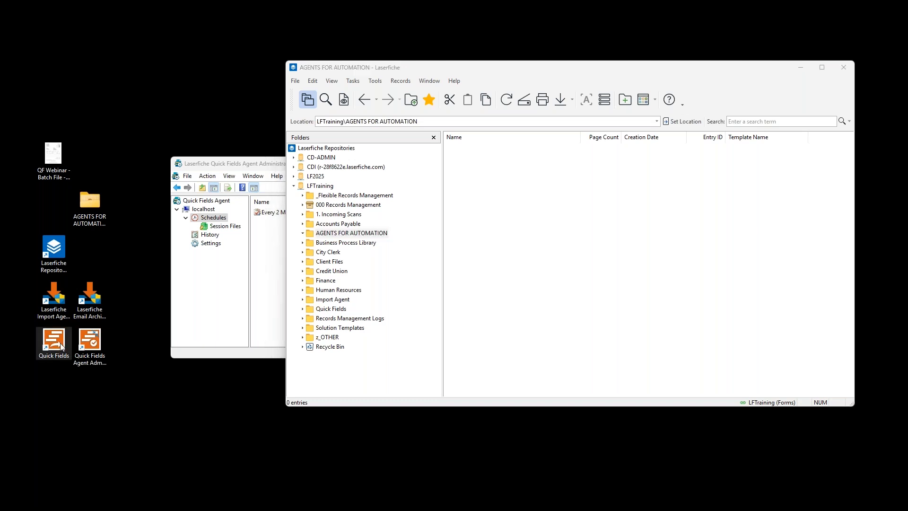
pyautogui.click(139, 336)
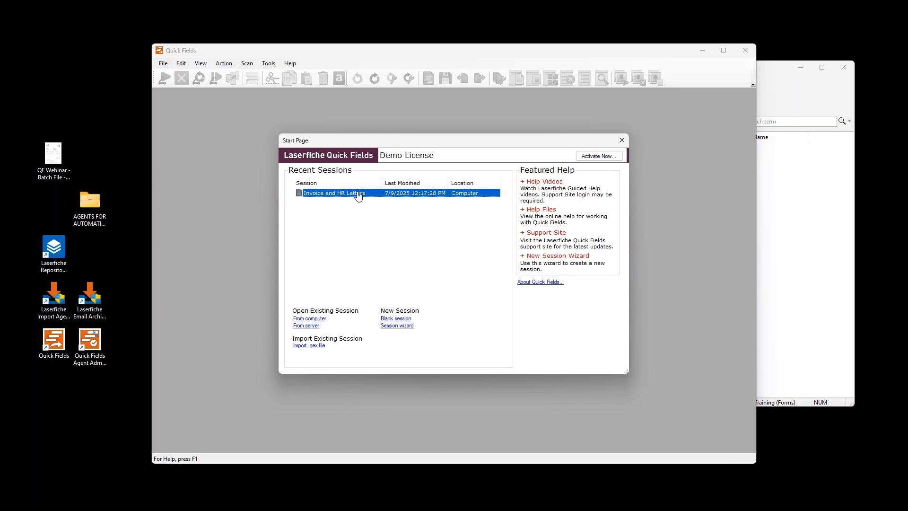
pyautogui.doubleClick(356, 197)
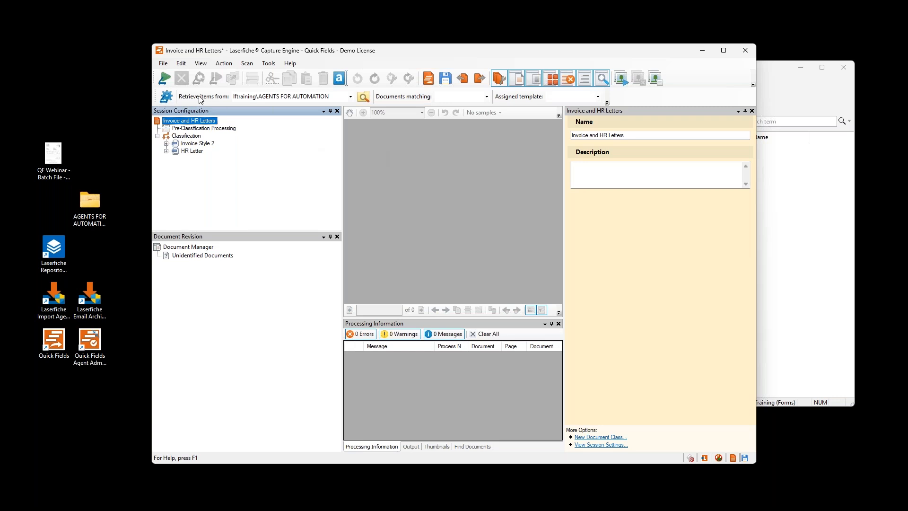
# Examine the repository folder from which the session retrieves items, highlight the folder name in the path, and minimise Quick Fields
pyautogui.click(255, 97)
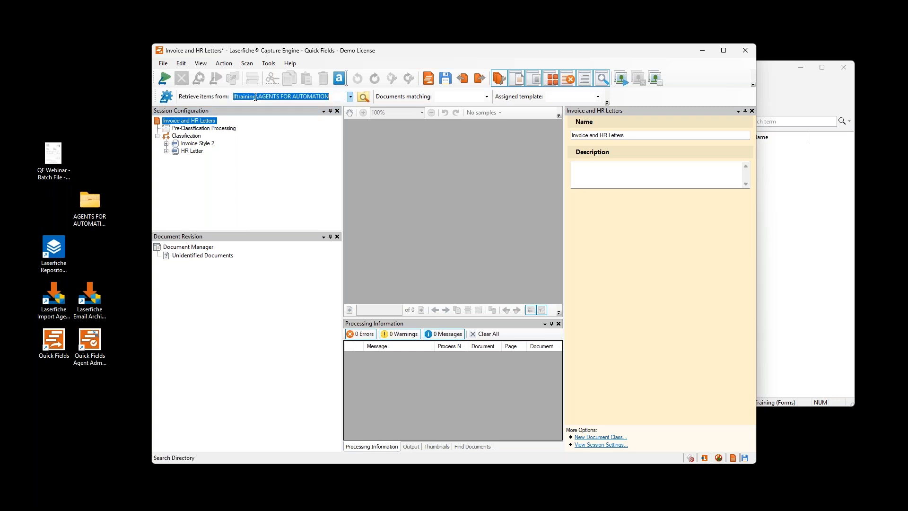
pyautogui.click(334, 98)
pyautogui.hotkey('ctrl', 'shift', 'Left')
pyautogui.hotkey('ctrl', 'shift', 'Left')
pyautogui.hotkey('ctrl', 'shift', 'Left')
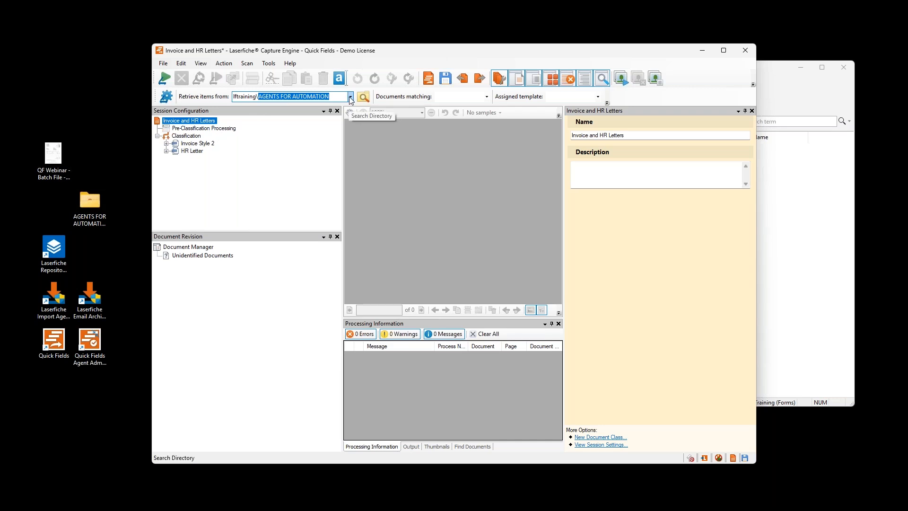
pyautogui.click(701, 51)
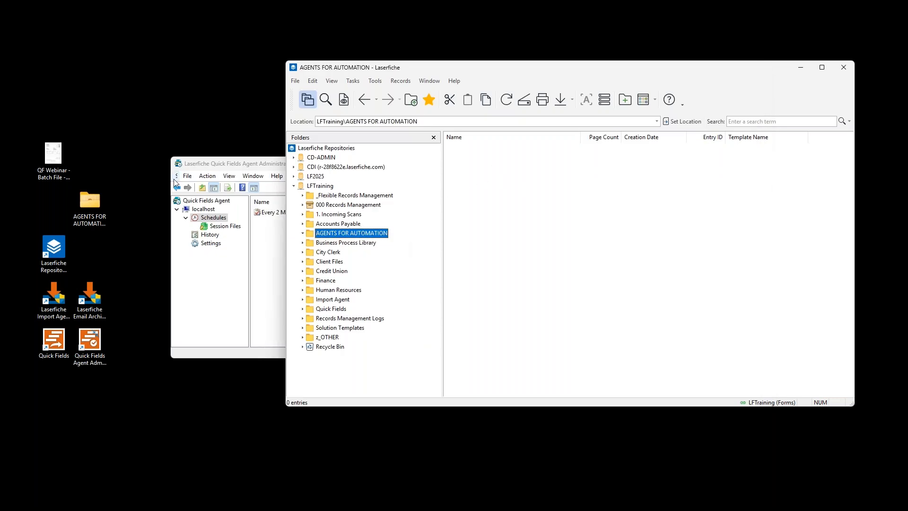
# Copy QF Webinar - Batch File - tiff images.tif from the desktop into the AGENTS FOR AUTOMATION folder
pyautogui.click(52, 160)
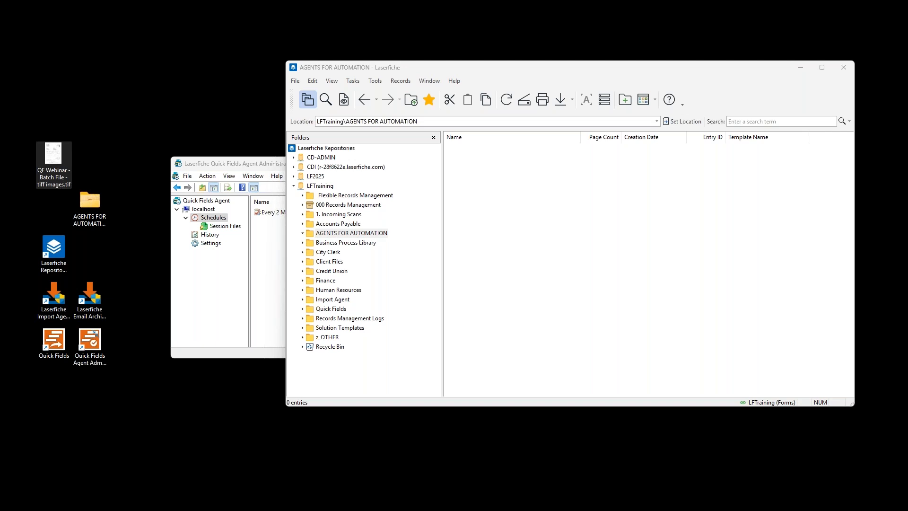
pyautogui.rightClick(51, 156)
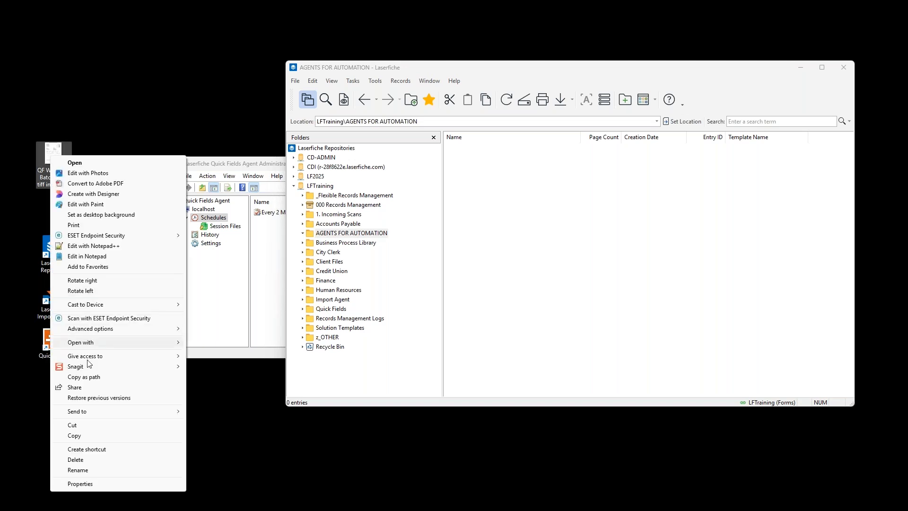
pyautogui.click(75, 435)
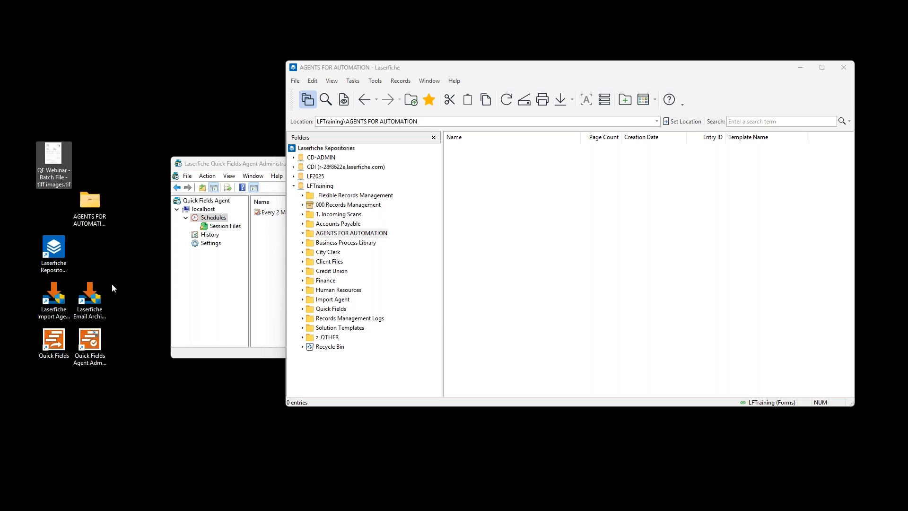
pyautogui.doubleClick(93, 207)
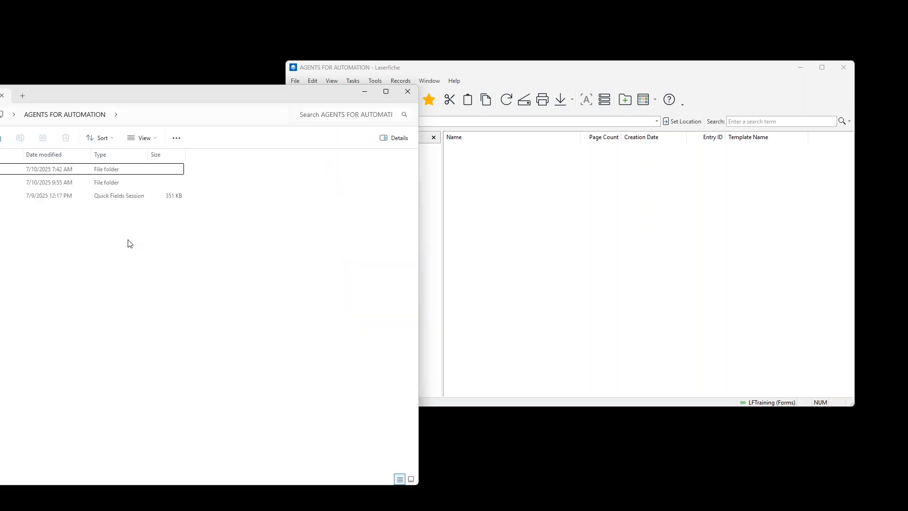
pyautogui.rightClick(105, 251)
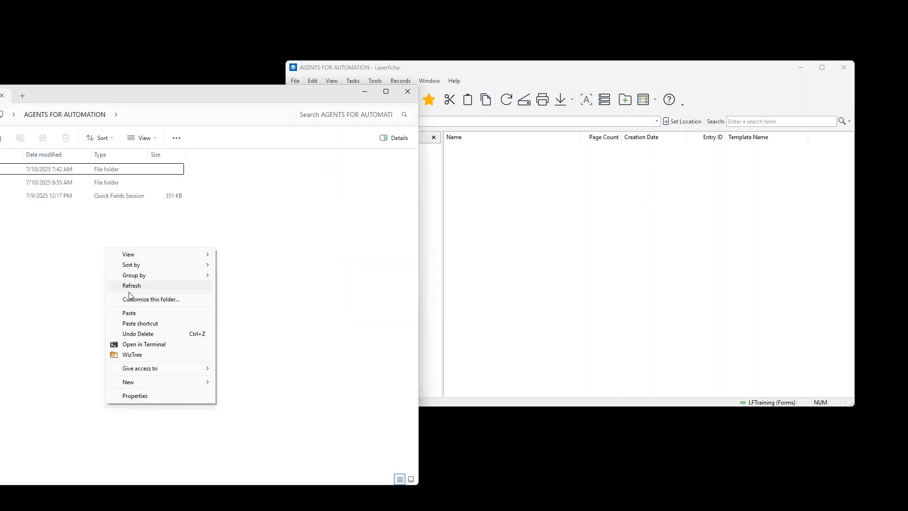
pyautogui.click(127, 315)
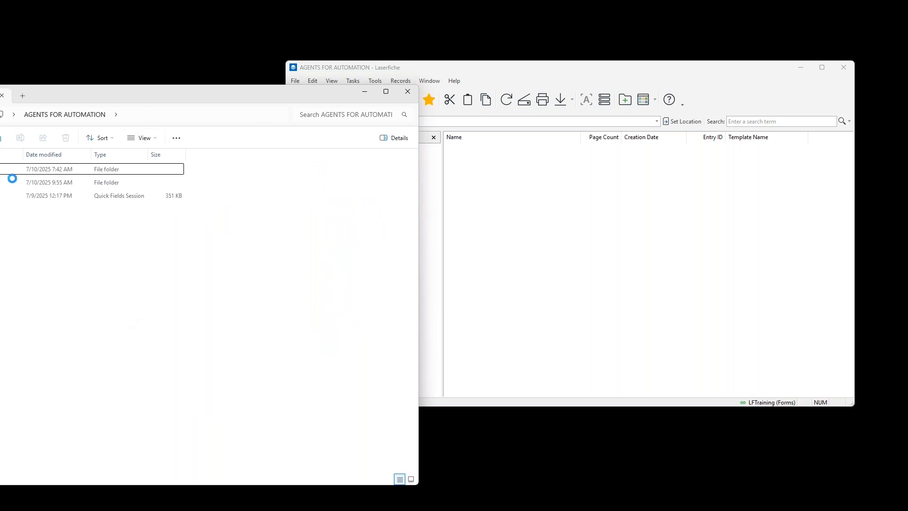
# Check the Laserfiche folder for the imported batch file, inspect the newest Processed subfolder, and close the file window
pyautogui.moveTo(71, 96); pyautogui.dragTo(278, 142)
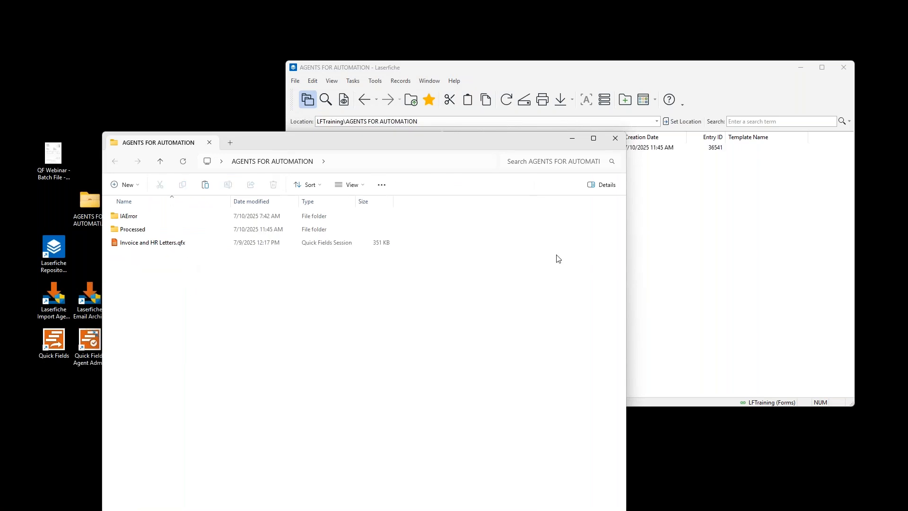
pyautogui.click(680, 206)
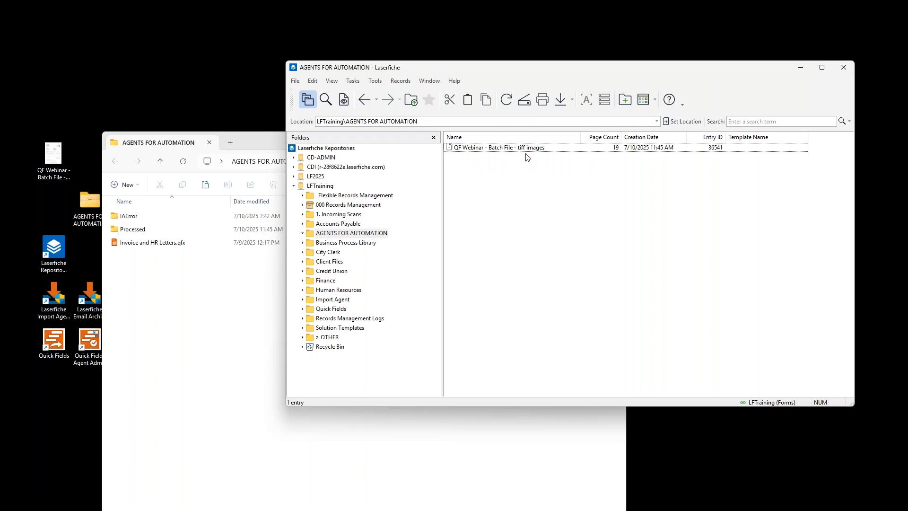
pyautogui.doubleClick(136, 230)
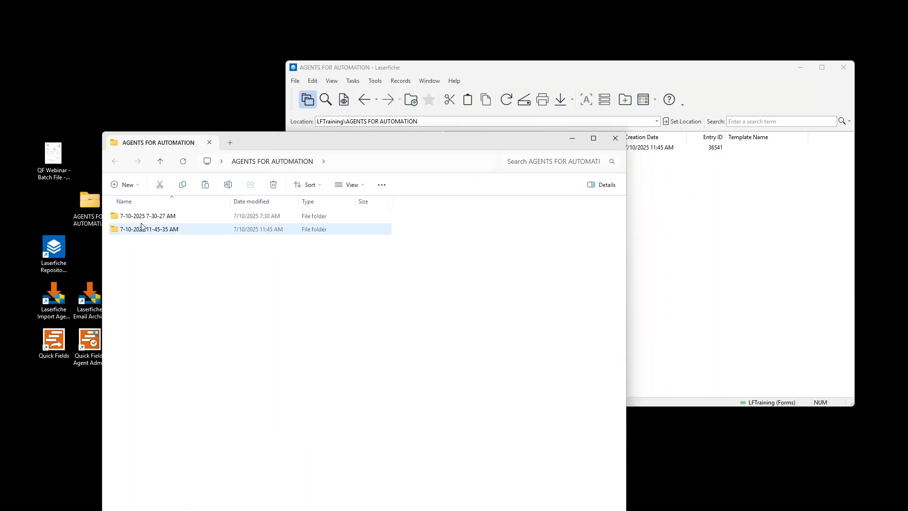
pyautogui.click(141, 232)
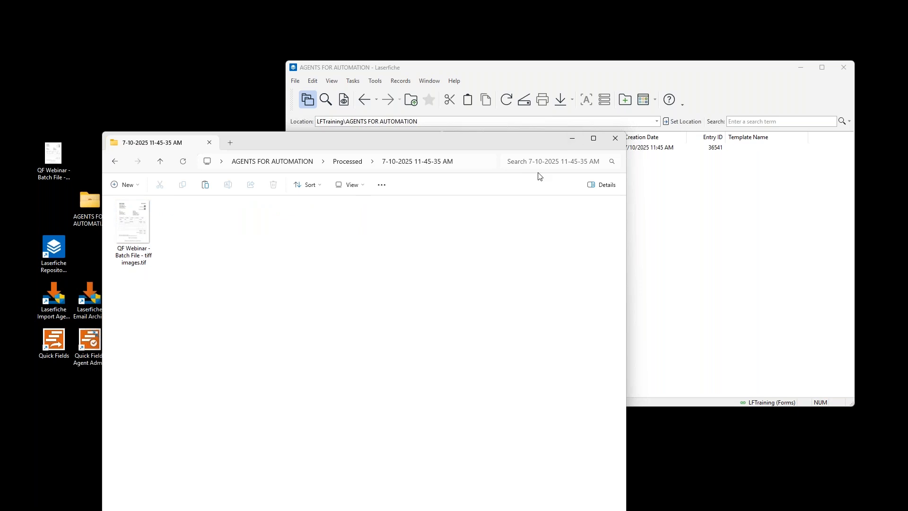
pyautogui.hotkey('ctrl', 'w')
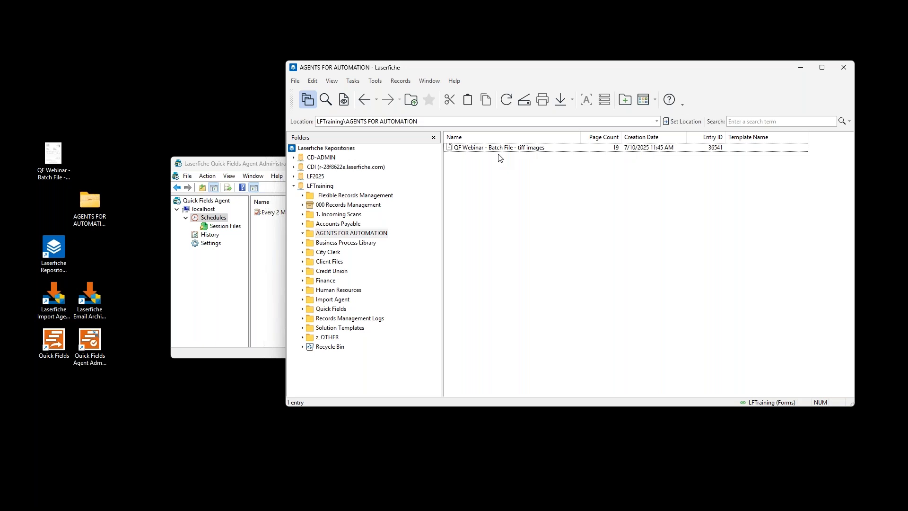
# Return to the Quick Fields Agent console and review the Every 2 Minutes - Agents 4 Automation schedule's general settings and options
pyautogui.click(263, 166)
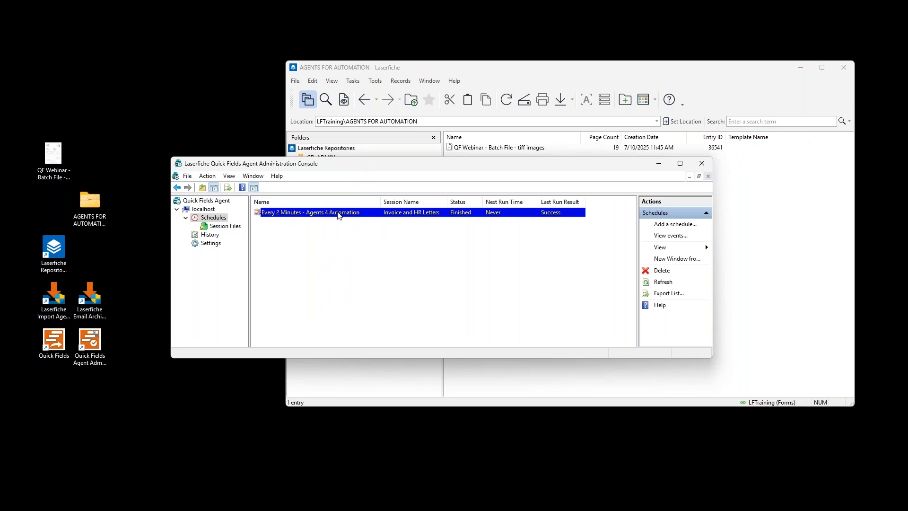
pyautogui.doubleClick(339, 215)
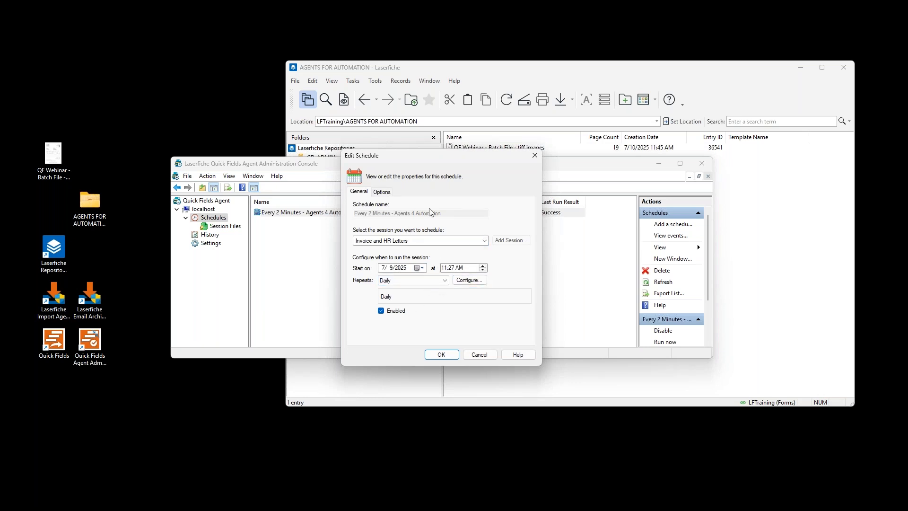
pyautogui.click(381, 192)
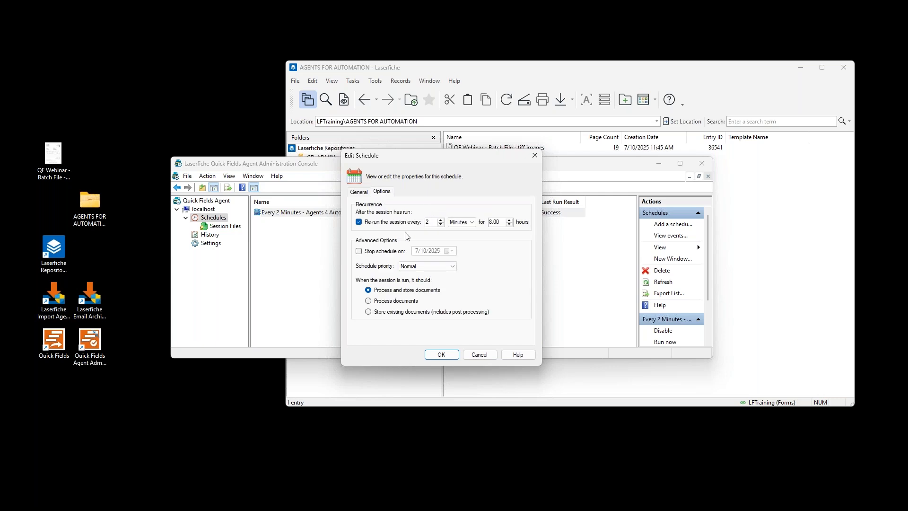
pyautogui.click(441, 354)
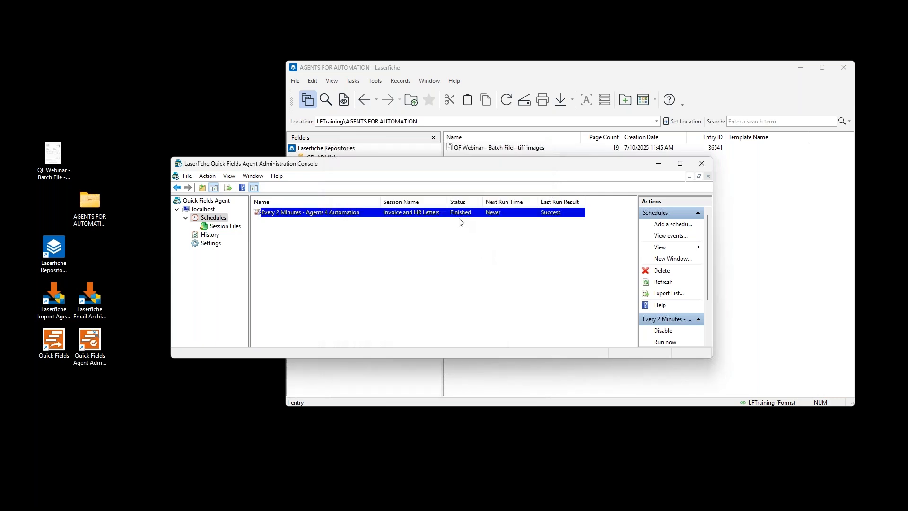
# Run the Every 2 Minutes - Agents 4 Automation schedule immediately, refresh the list, and check the batch file in the repository
pyautogui.rightClick(436, 215)
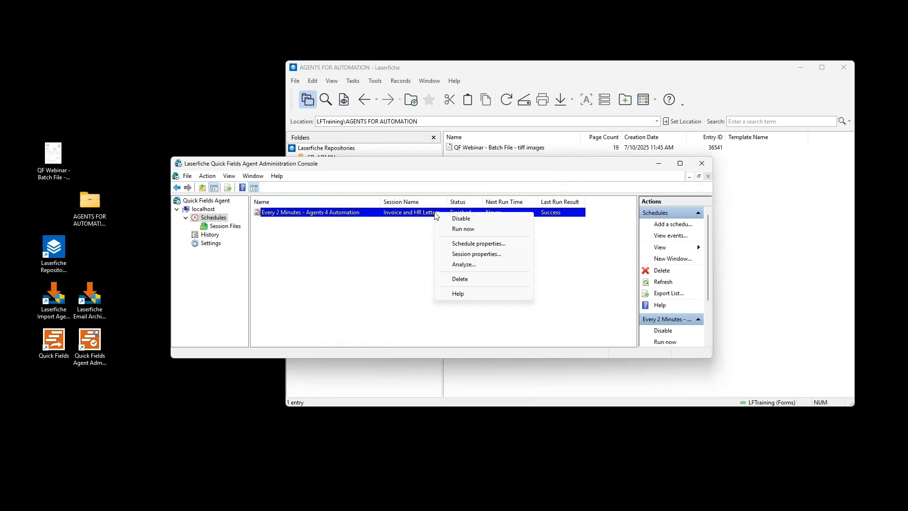
pyautogui.click(455, 229)
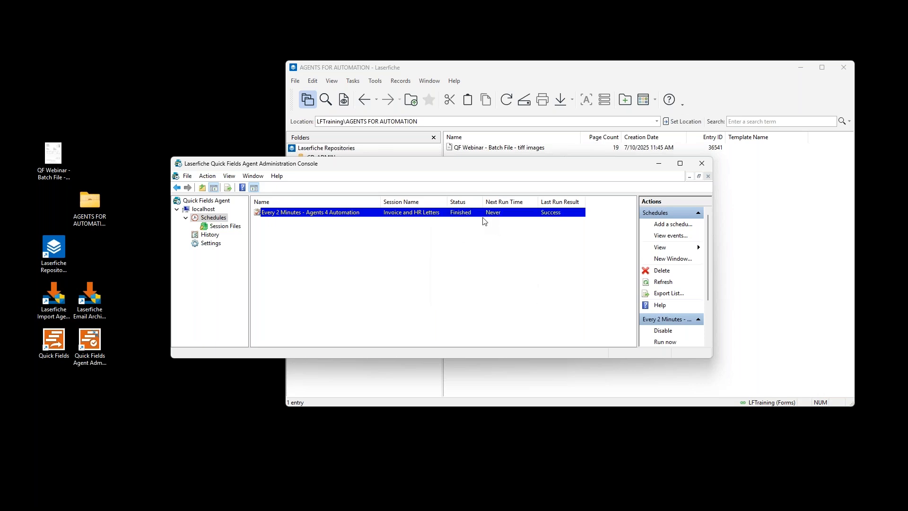
pyautogui.click(660, 280)
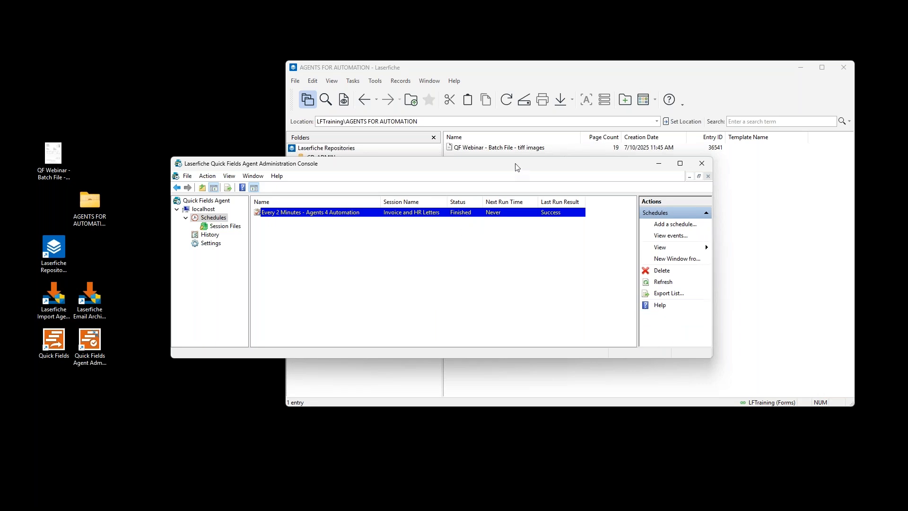
pyautogui.click(516, 74)
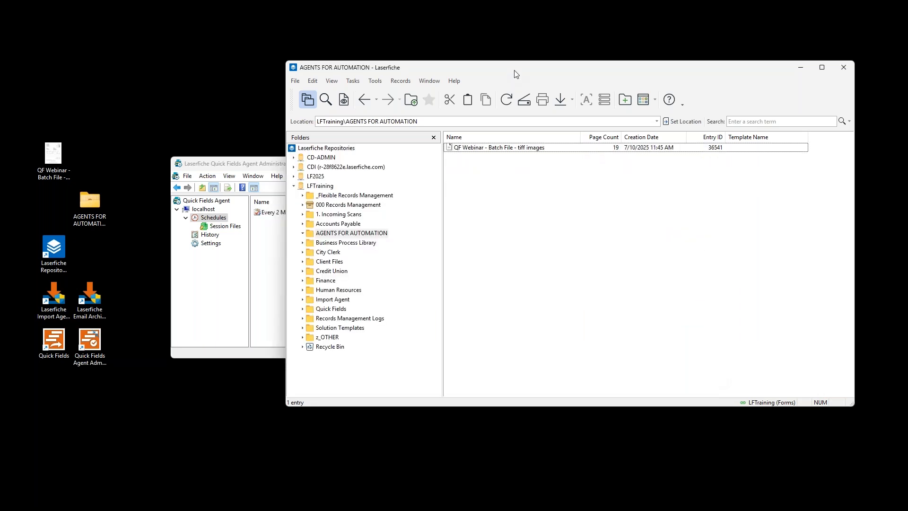
pyautogui.click(259, 166)
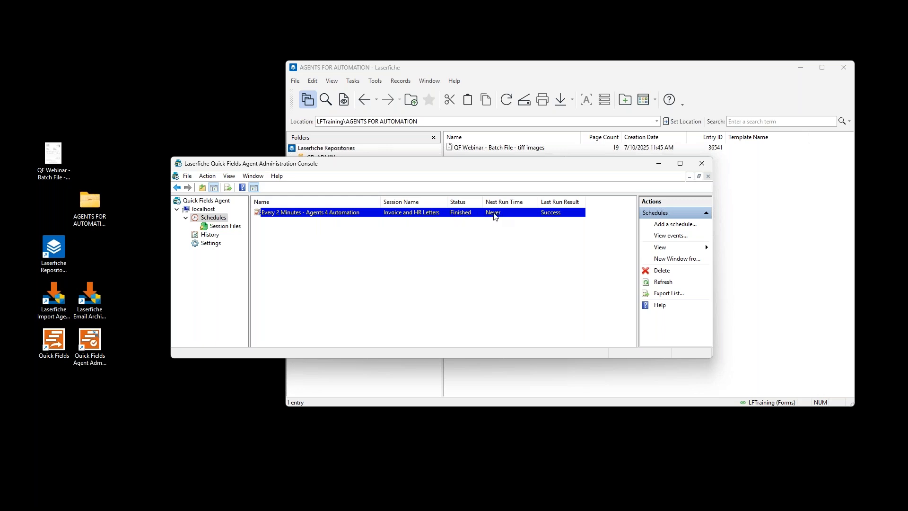
# Recheck the schedule's start and recurrence options, close its properties, and refresh the schedule list
pyautogui.doubleClick(494, 216)
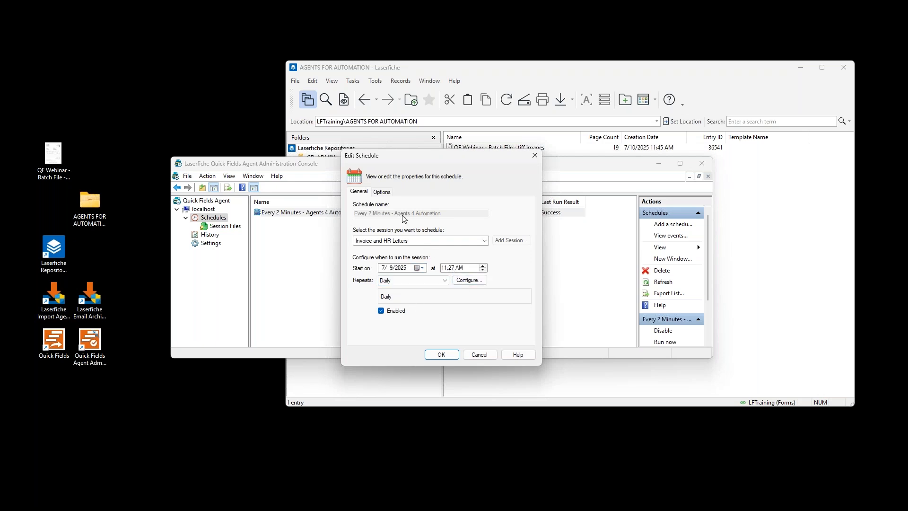
pyautogui.click(381, 192)
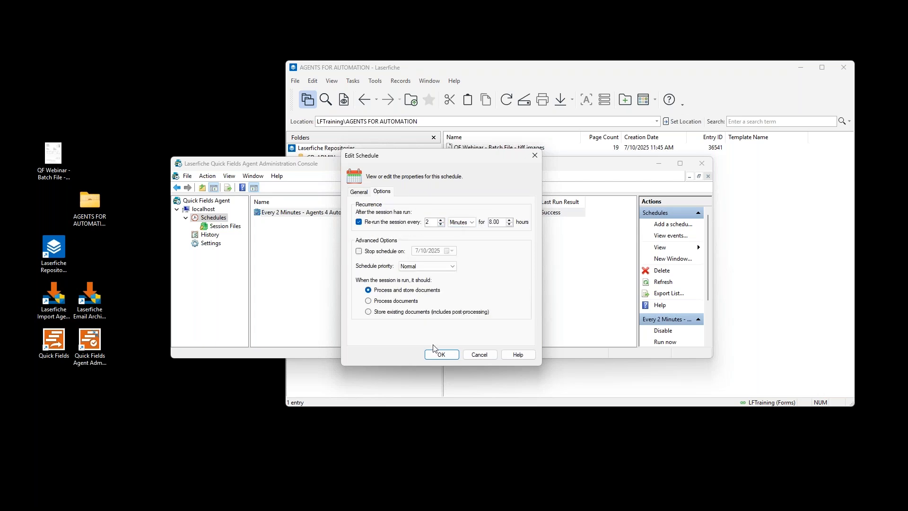
pyautogui.click(439, 354)
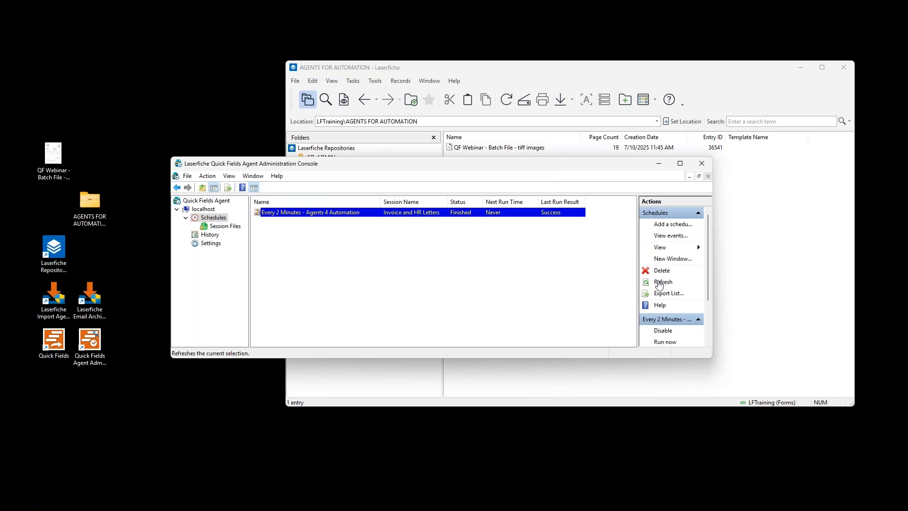
pyautogui.click(659, 283)
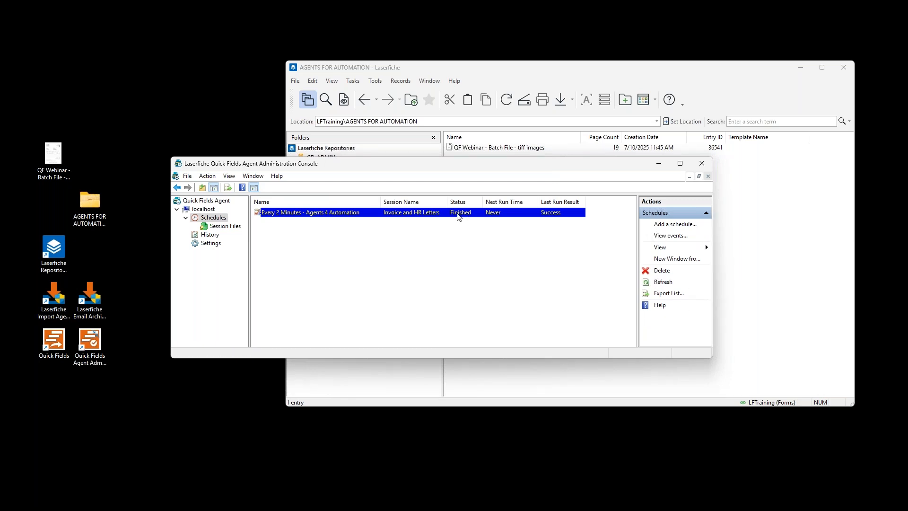
# Refresh the schedule list, sort it by next run time, and run the Every 2 Minutes - Agents 4 Automation schedule immediately
pyautogui.rightClick(410, 214)
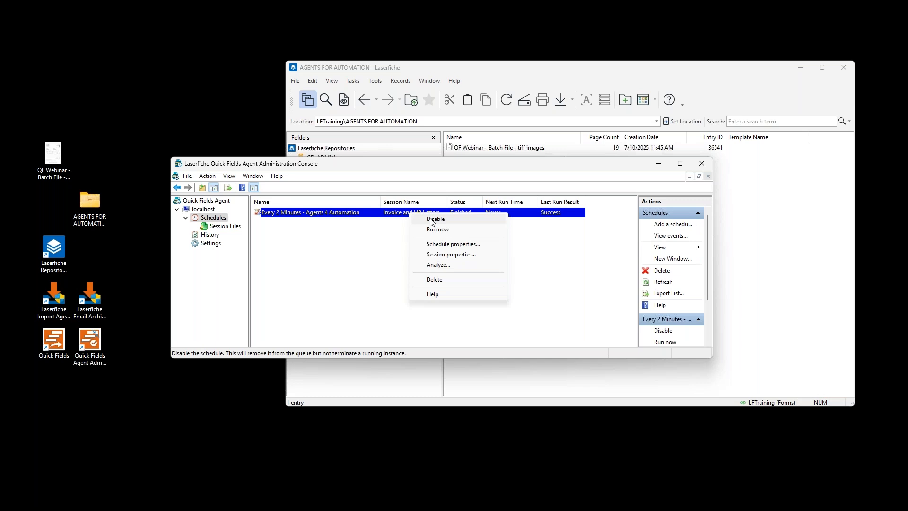
pyautogui.click(369, 244)
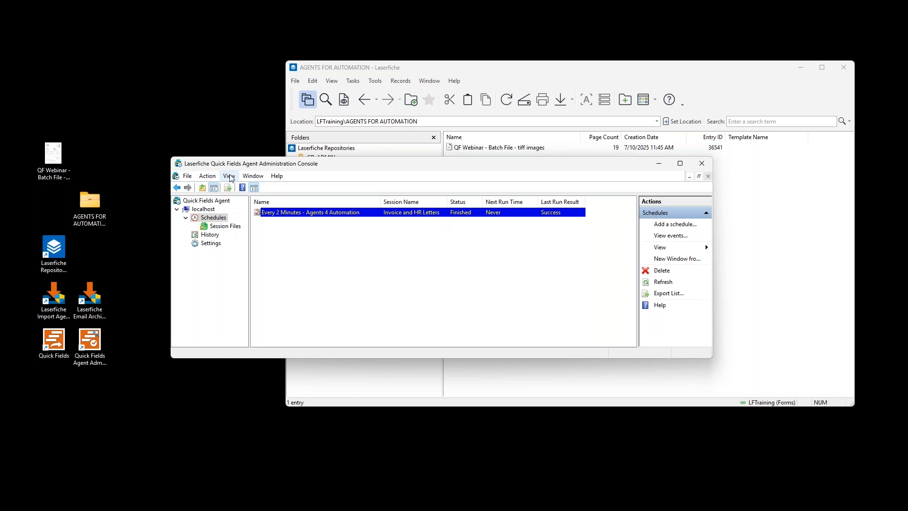
pyautogui.click(664, 283)
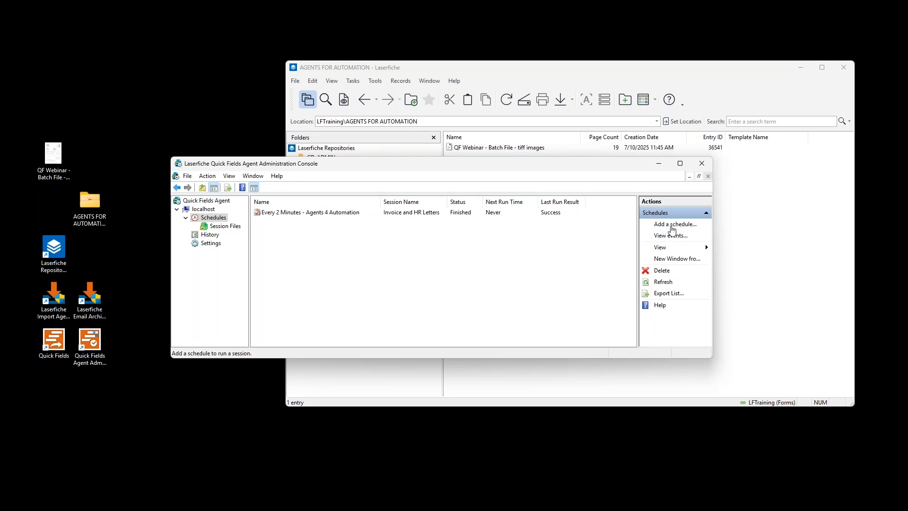
pyautogui.click(501, 206)
pyautogui.click(347, 216)
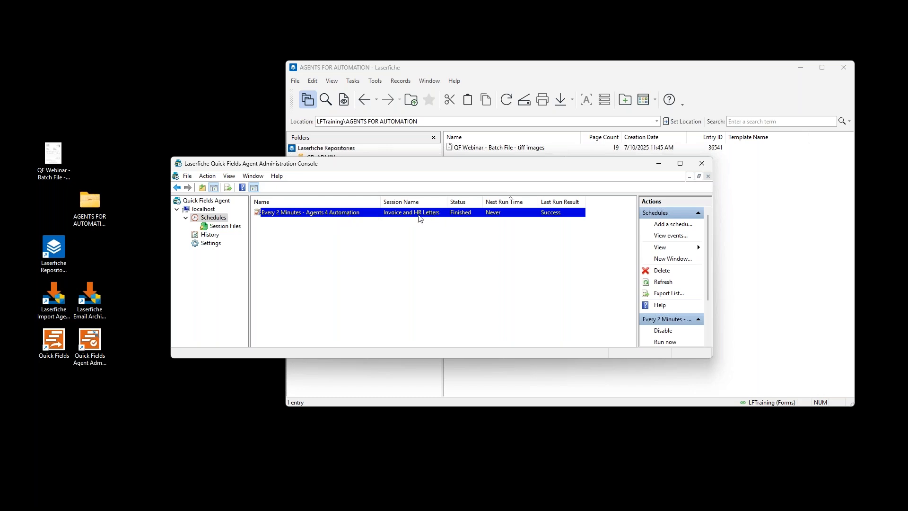
pyautogui.rightClick(418, 217)
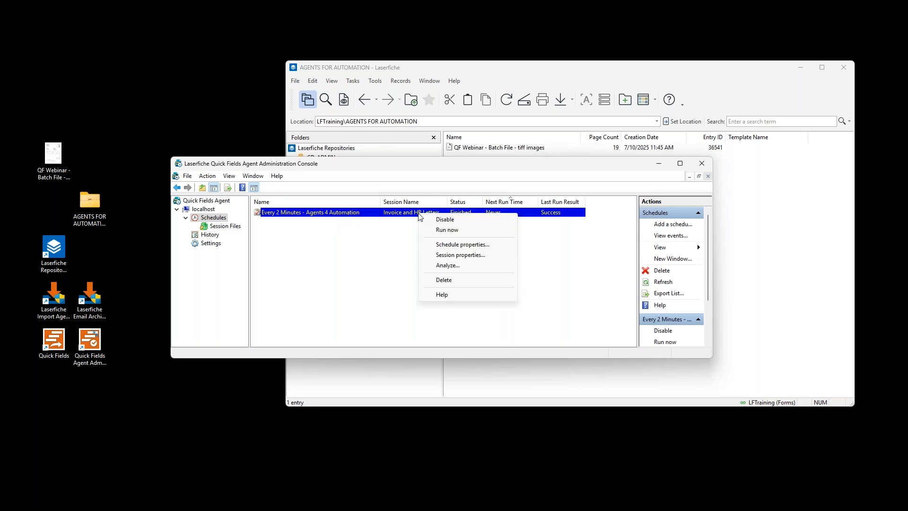
pyautogui.click(437, 231)
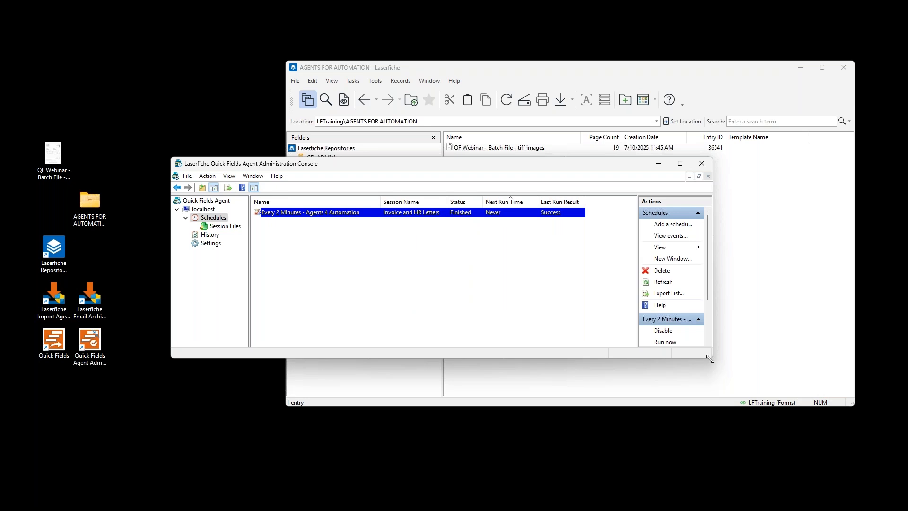
# Check the agent's recent error events and close the Invoice and HR Letters session in Quick Fields without saving it
pyautogui.moveTo(711, 361); pyautogui.dragTo(766, 404)
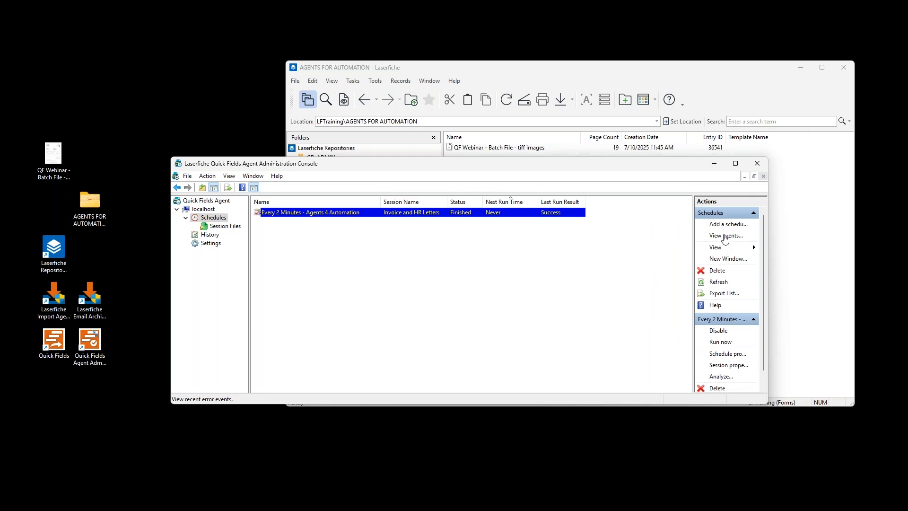
pyautogui.click(726, 236)
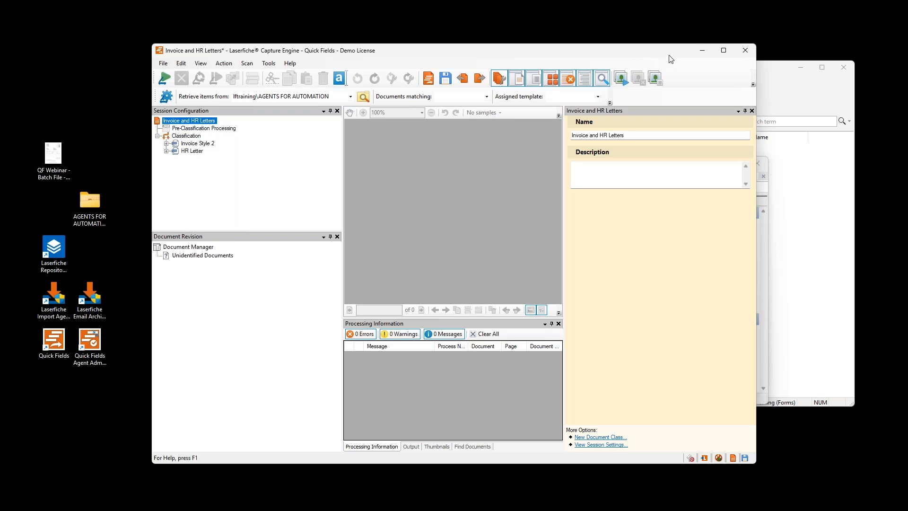
pyautogui.click(745, 50)
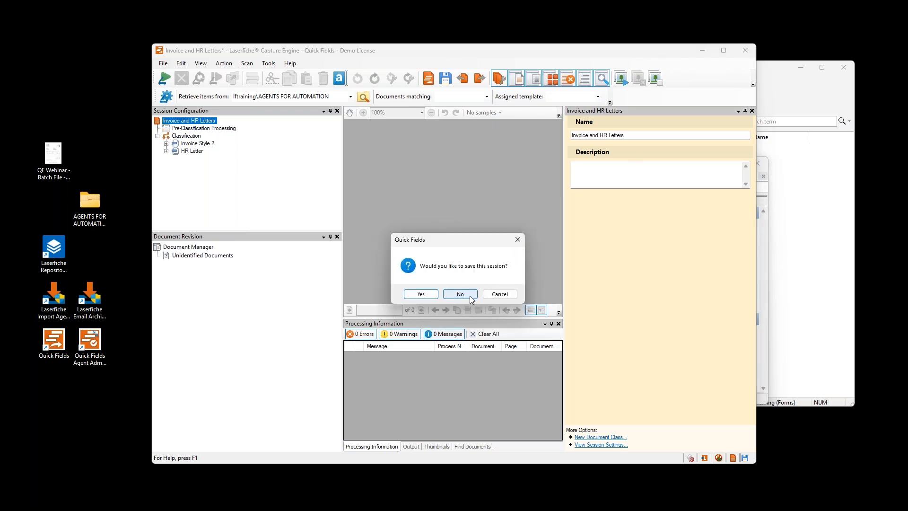
pyautogui.click(460, 294)
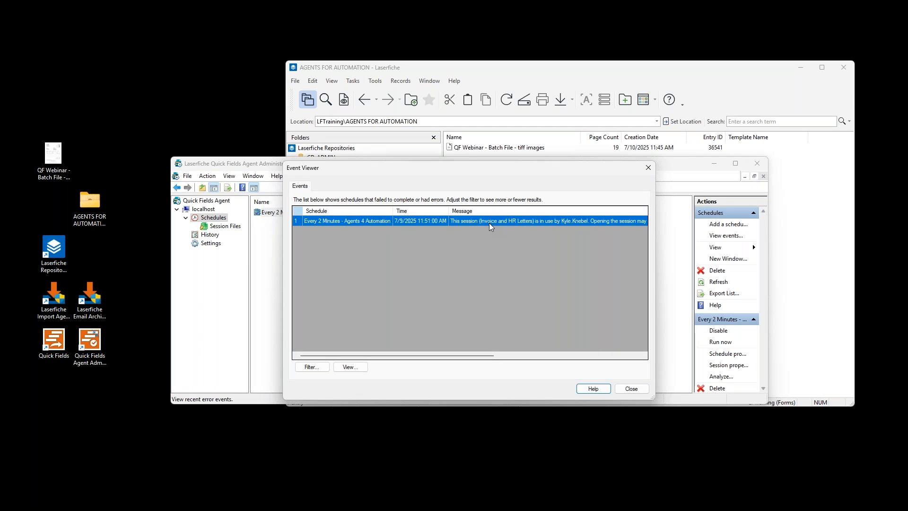
pyautogui.click(647, 168)
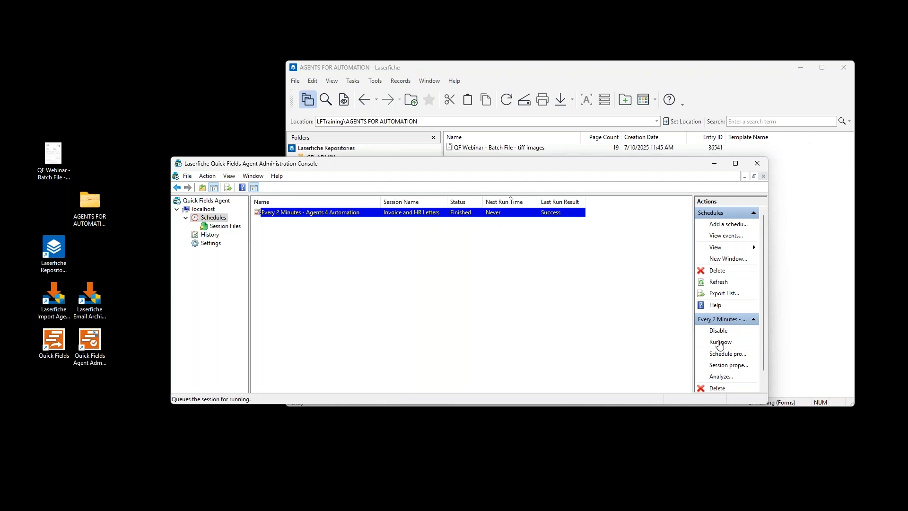
# Run the Every 2 Minutes - Agents 4 Automation schedule again, refresh the list, and check the batch file in the repository
pyautogui.click(719, 342)
pyautogui.click(716, 281)
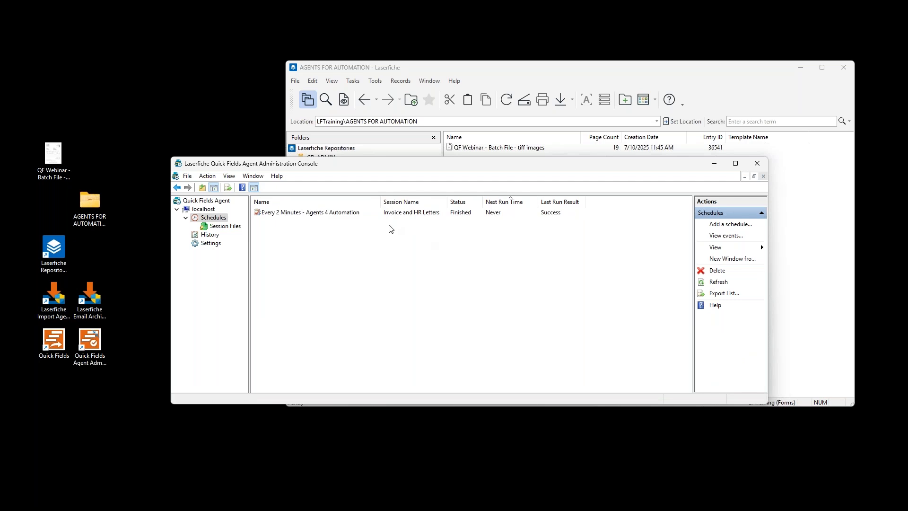
pyautogui.click(496, 70)
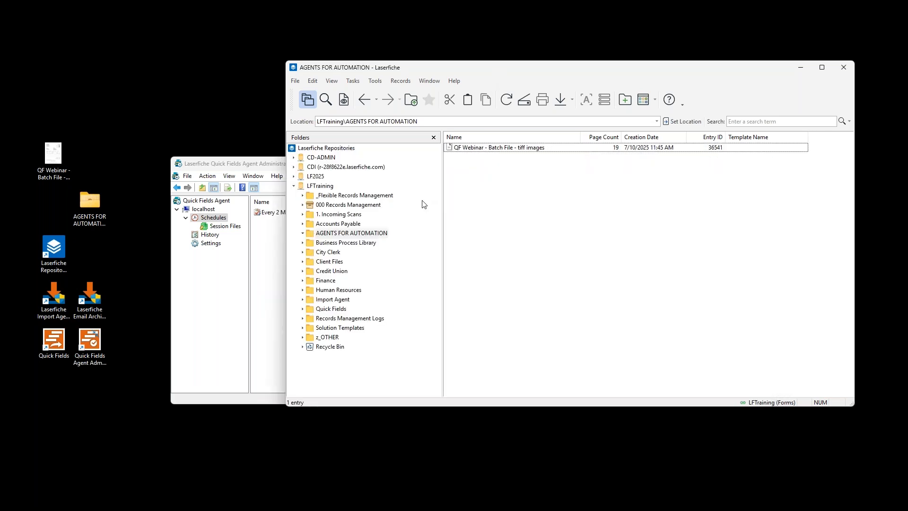
pyautogui.click(257, 167)
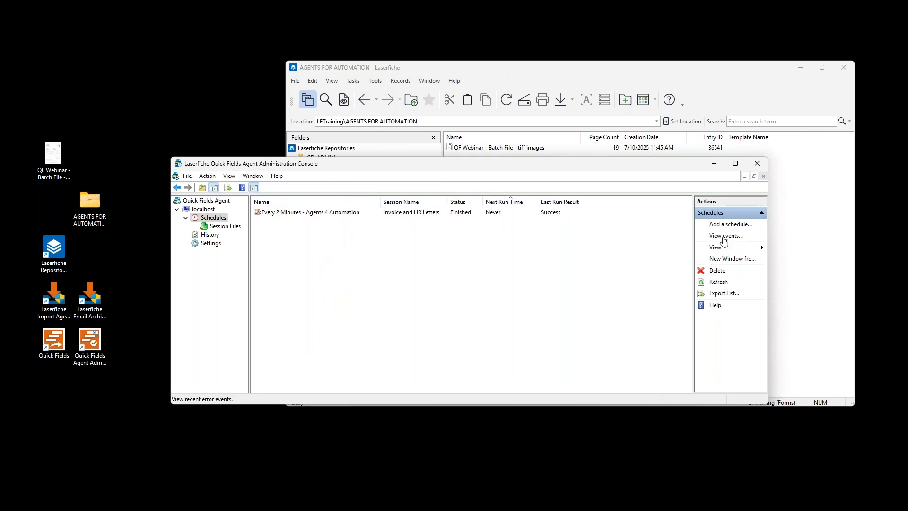
# Open the Event Viewer, read the full message of the listed schedule error, and close the viewer
pyautogui.click(725, 236)
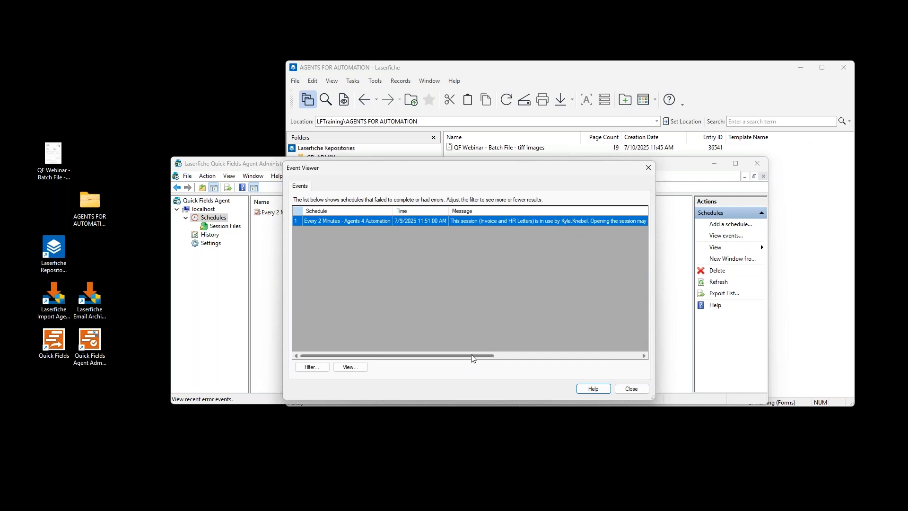
pyautogui.moveTo(474, 355); pyautogui.dragTo(580, 350)
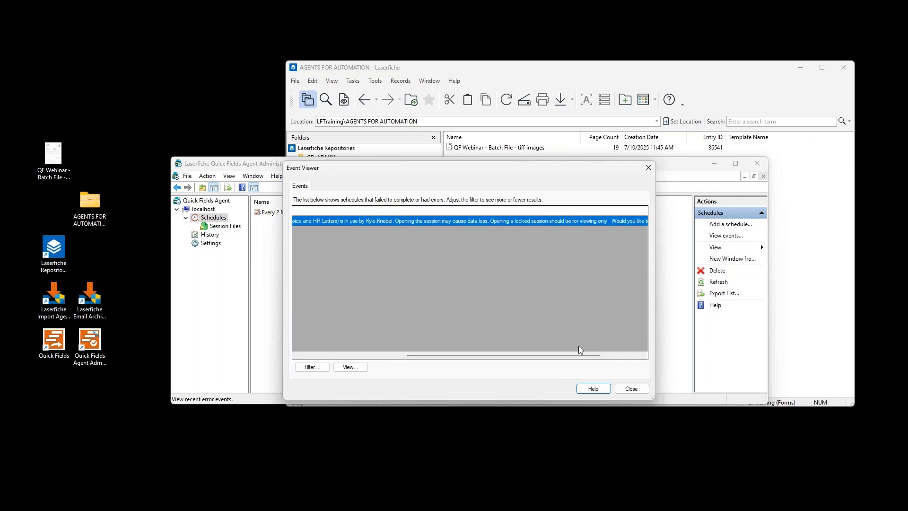
pyautogui.moveTo(573, 354); pyautogui.dragTo(613, 354)
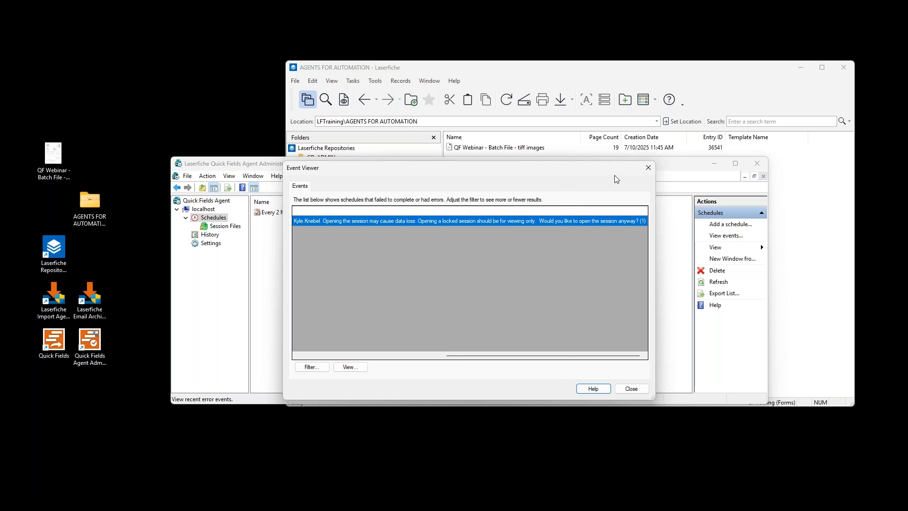
pyautogui.click(648, 168)
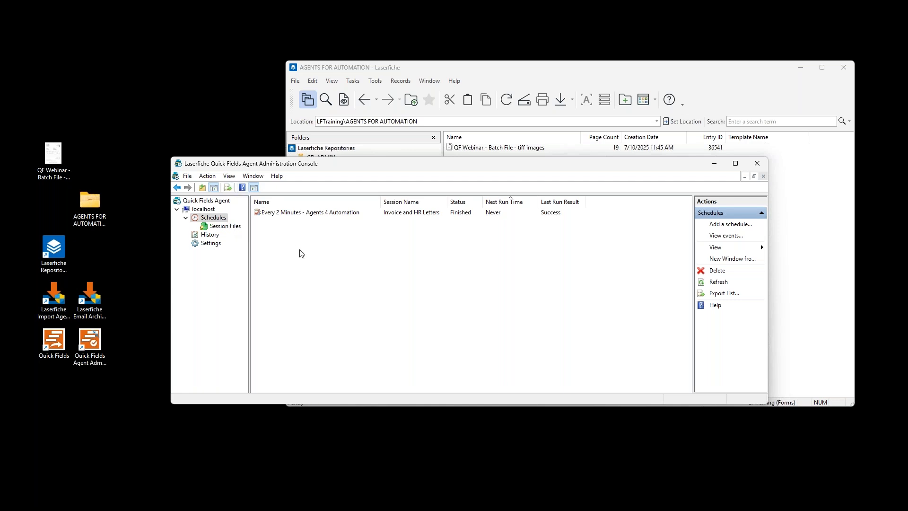
pyautogui.click(307, 212)
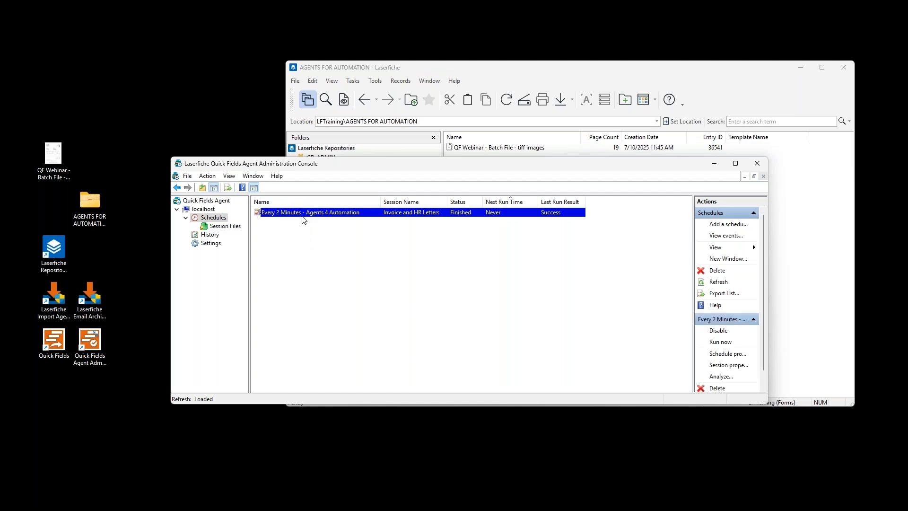
pyautogui.rightClick(333, 224)
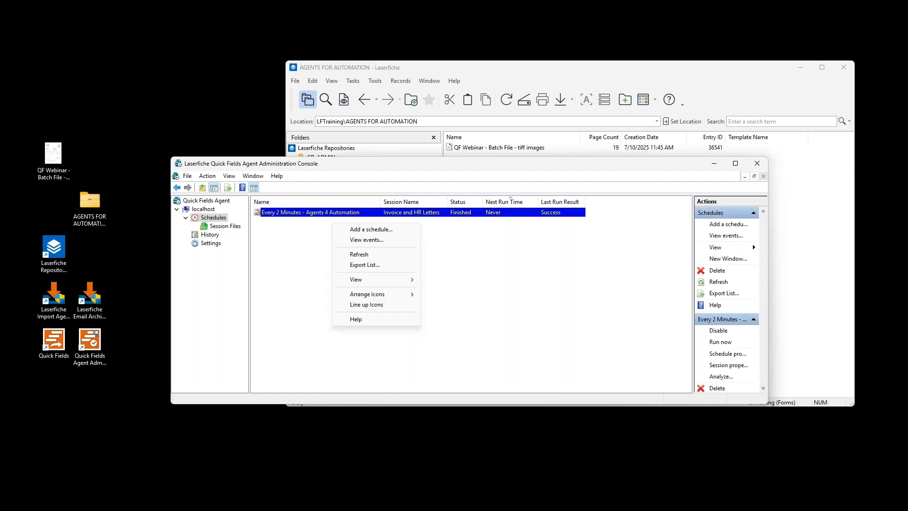
pyautogui.click(352, 230)
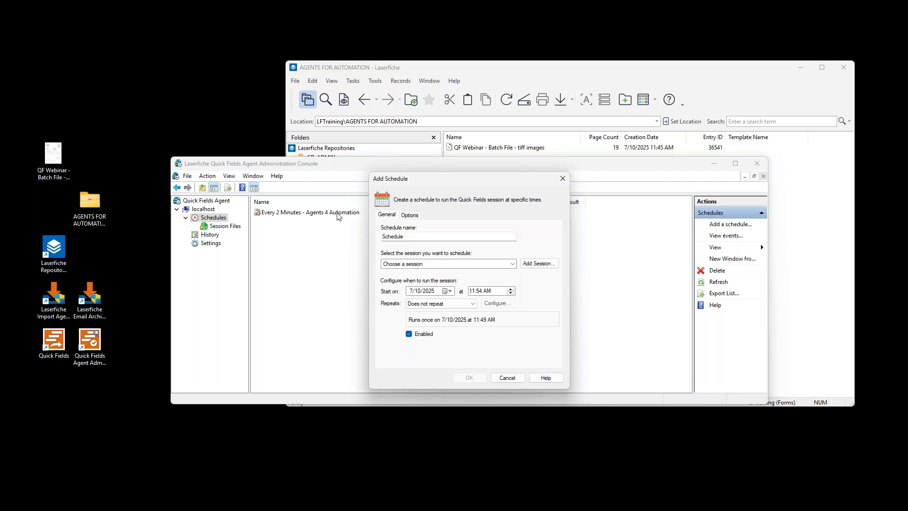
pyautogui.press('Escape')
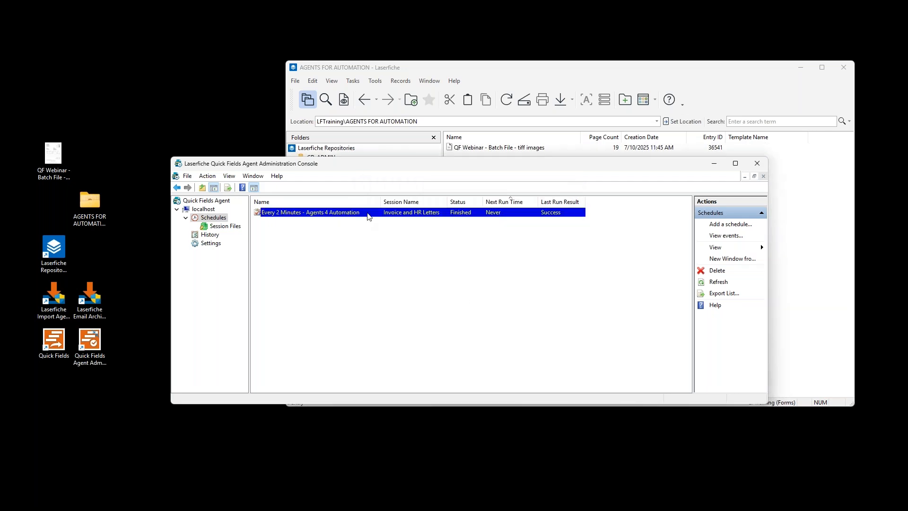
# Disable the Every 2 Minutes - Agents 4 Automation schedule and begin a new one for Invoice and HR Letters, starting 7/10/2025 at 11:47 AM
pyautogui.rightClick(368, 216)
pyautogui.click(393, 230)
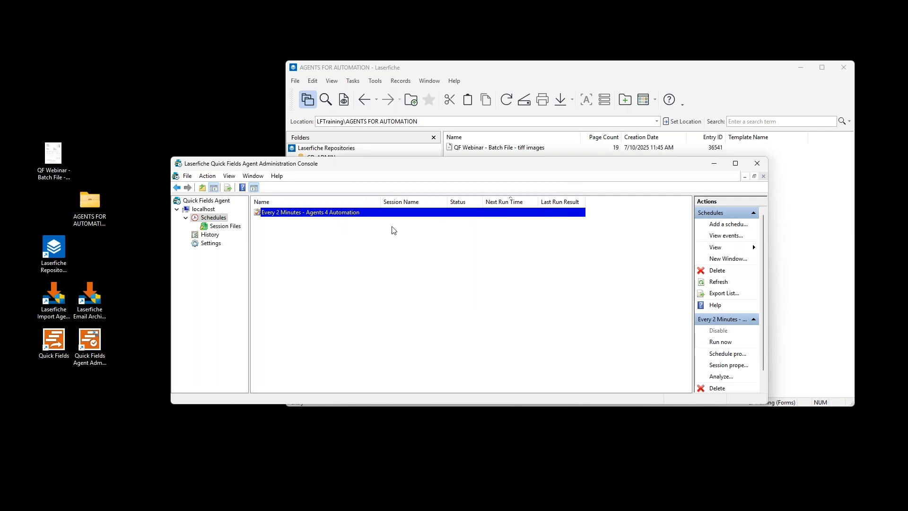
pyautogui.rightClick(395, 238)
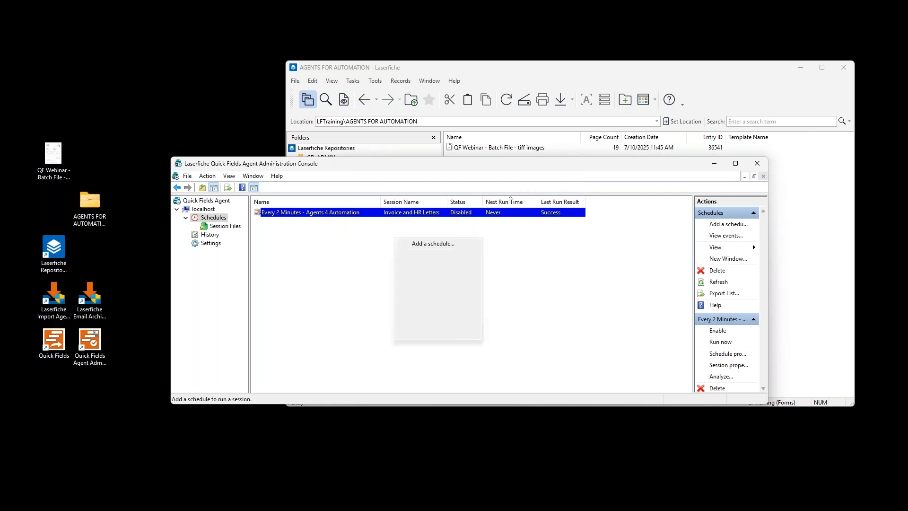
pyautogui.click(415, 244)
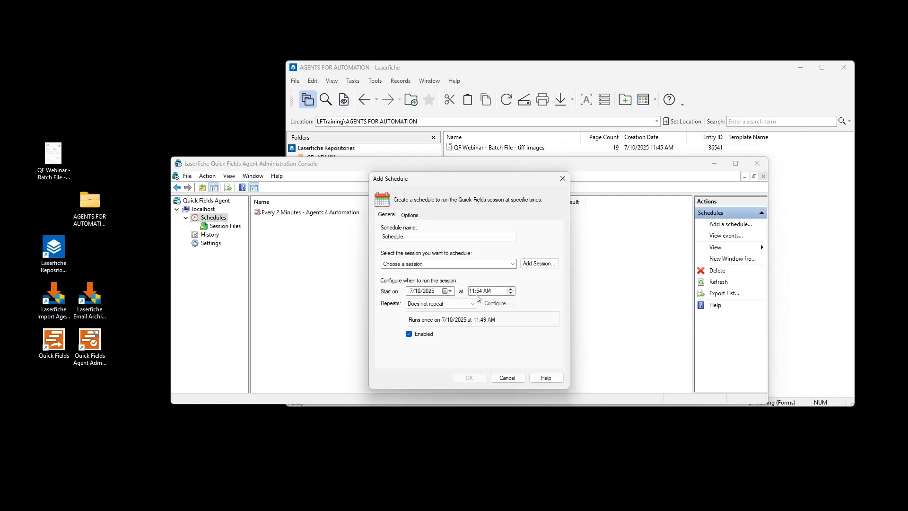
pyautogui.click(479, 290)
pyautogui.click(434, 264)
pyautogui.click(409, 281)
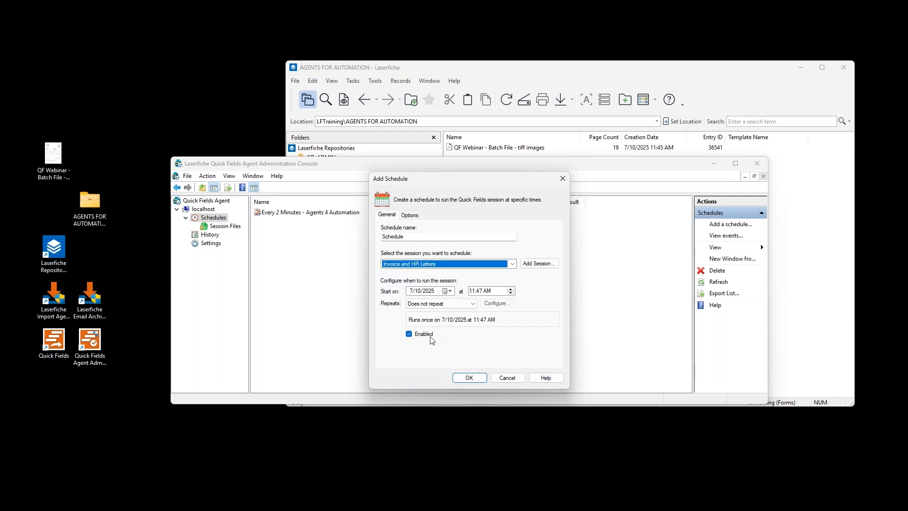
# Set the new schedule to re-run the session every 1 minute for 8.00 hours and save it
pyautogui.click(409, 215)
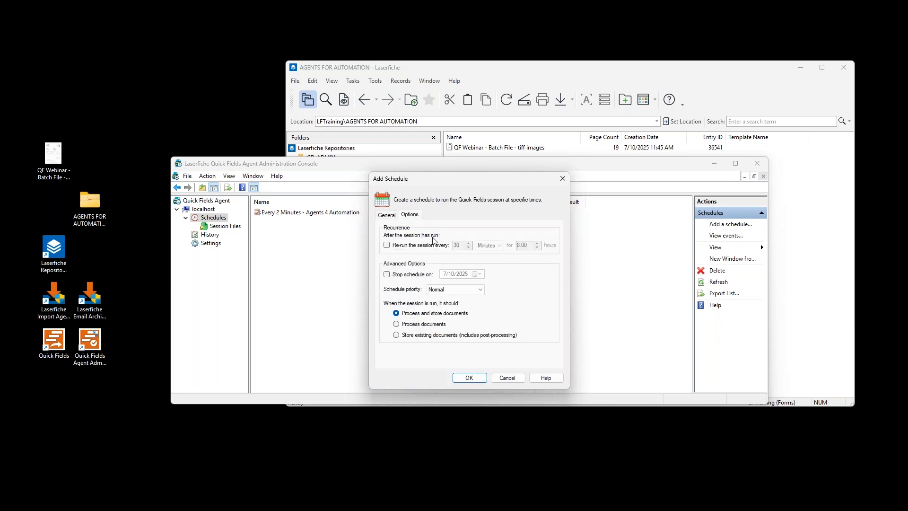
pyautogui.click(392, 246)
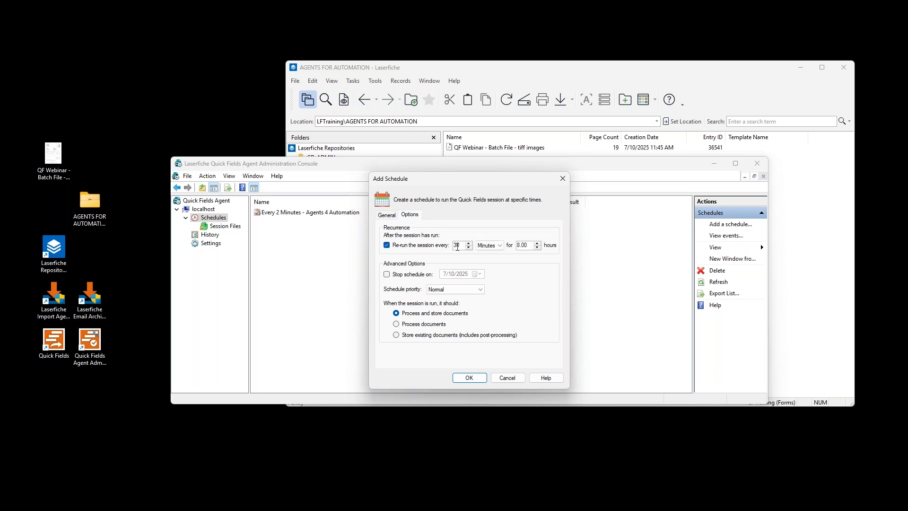
pyautogui.write('1')
pyautogui.click(469, 377)
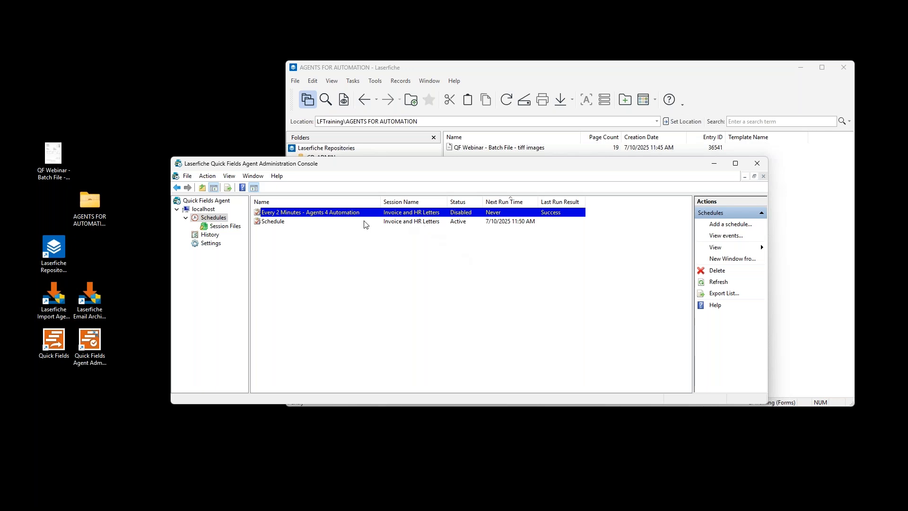
# Check the new schedule's status, switch to the Laserfiche repository, and refresh the AGENTS FOR AUTOMATION folder
pyautogui.click(281, 224)
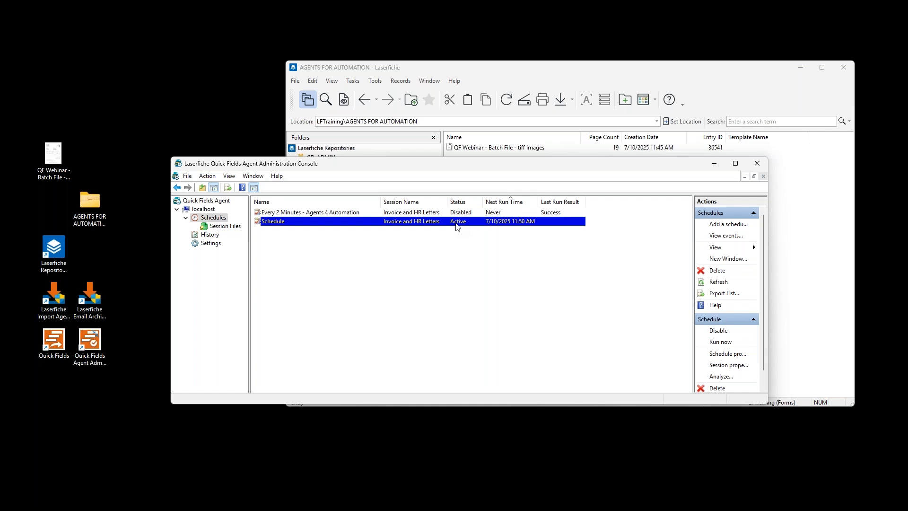
pyautogui.click(572, 69)
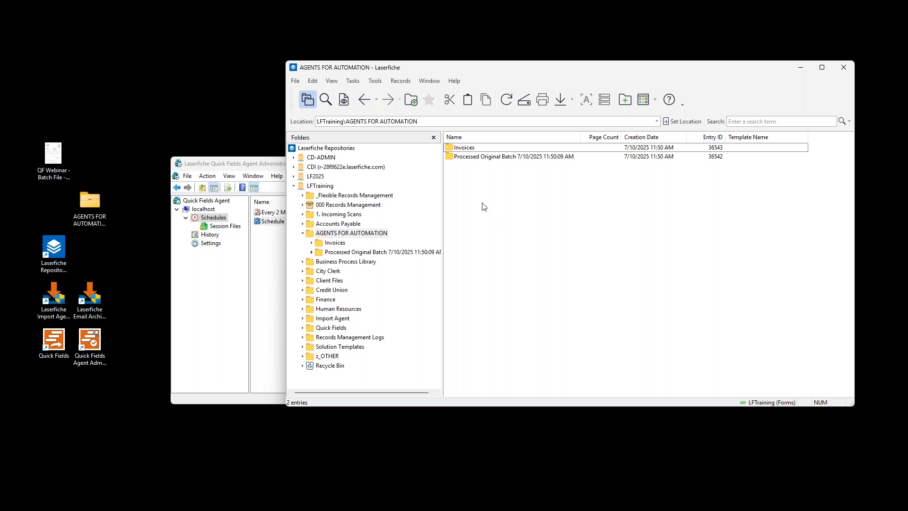
pyautogui.click(505, 100)
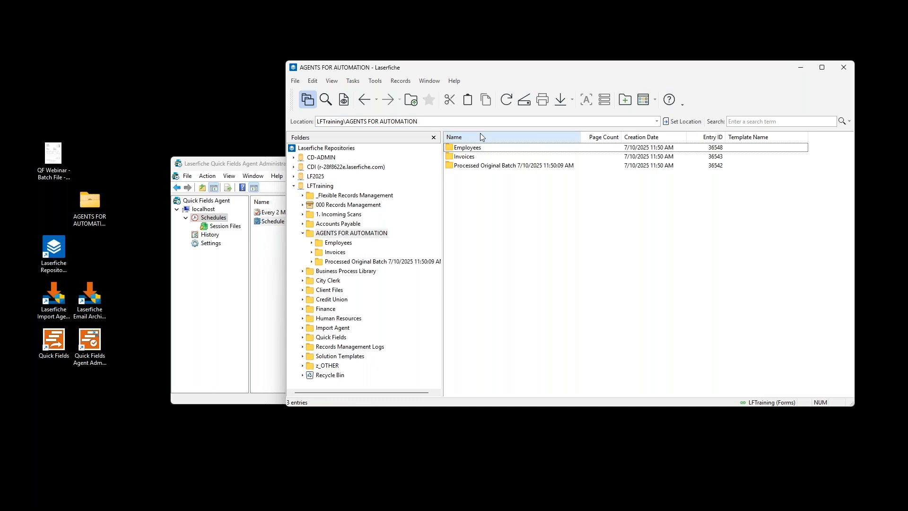
# Open the Employees folder and review the first salary letter's metadata fields through to Notes, leaving them unchanged
pyautogui.click(339, 244)
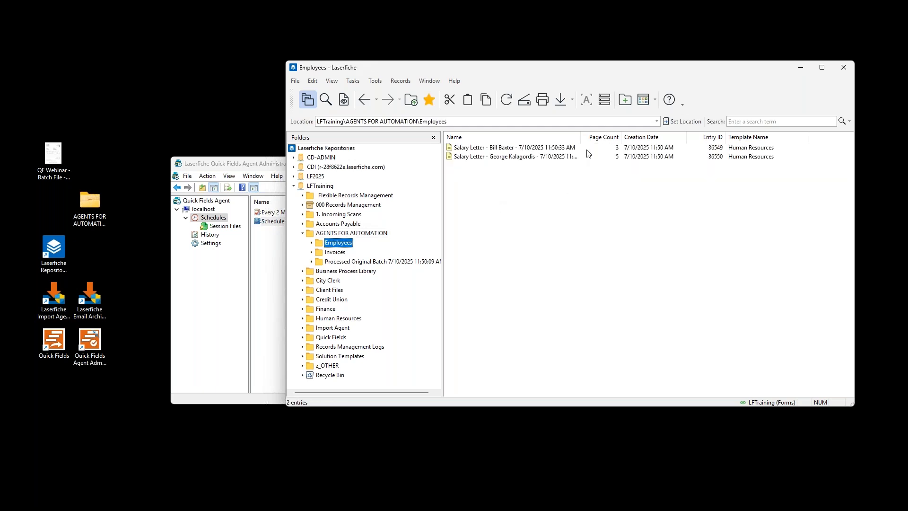
pyautogui.doubleClick(581, 138)
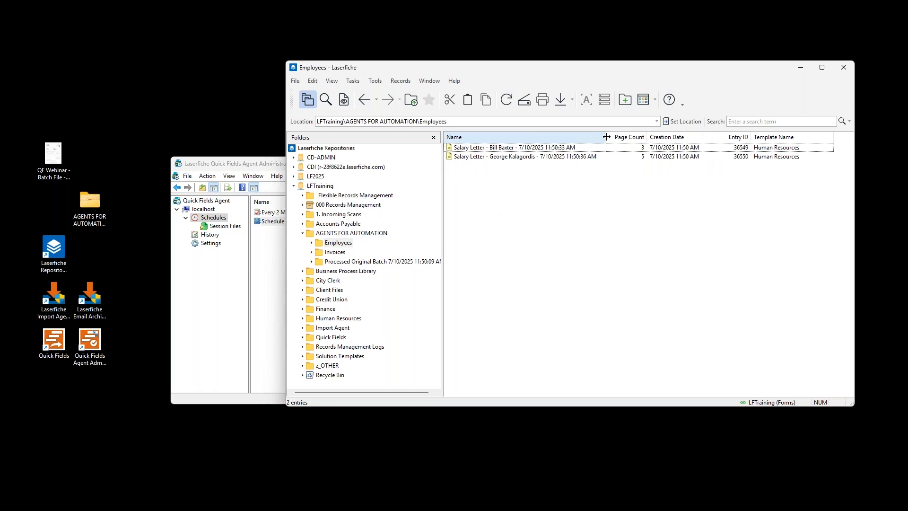
pyautogui.click(509, 150)
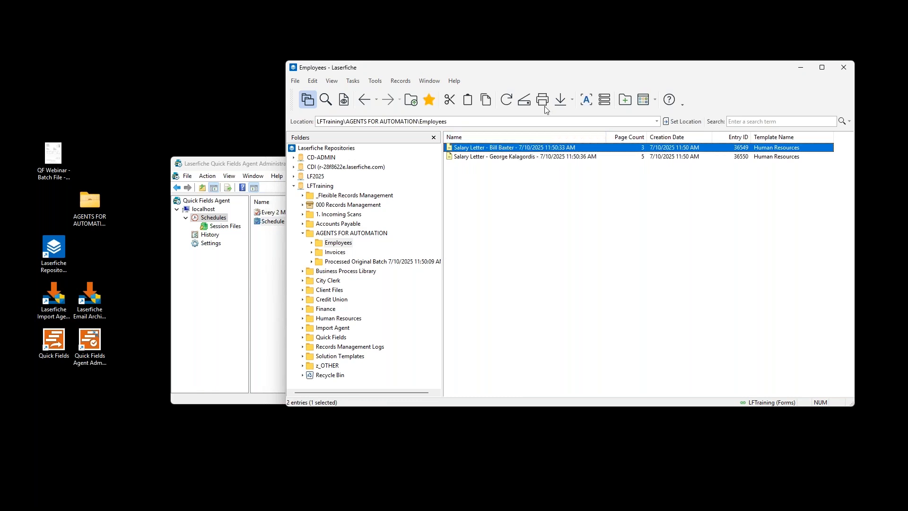
pyautogui.click(604, 100)
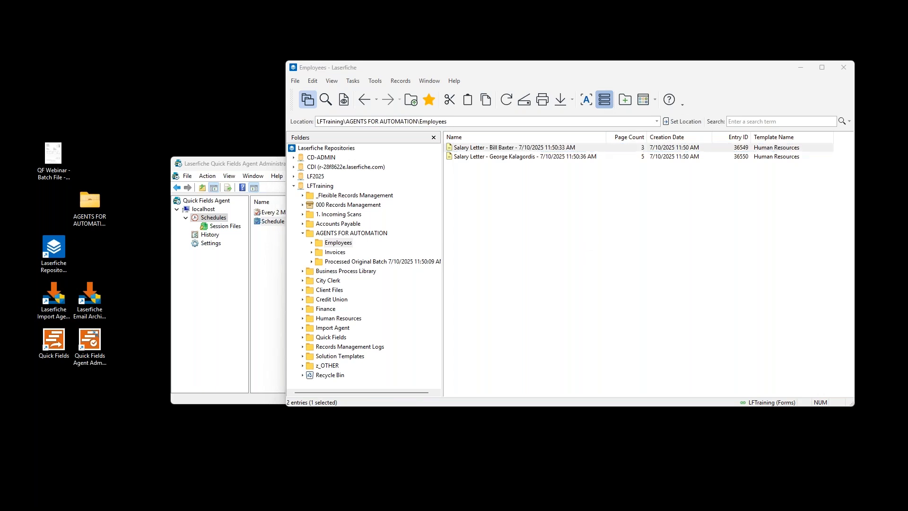
pyautogui.scroll(-4, 391, 288)
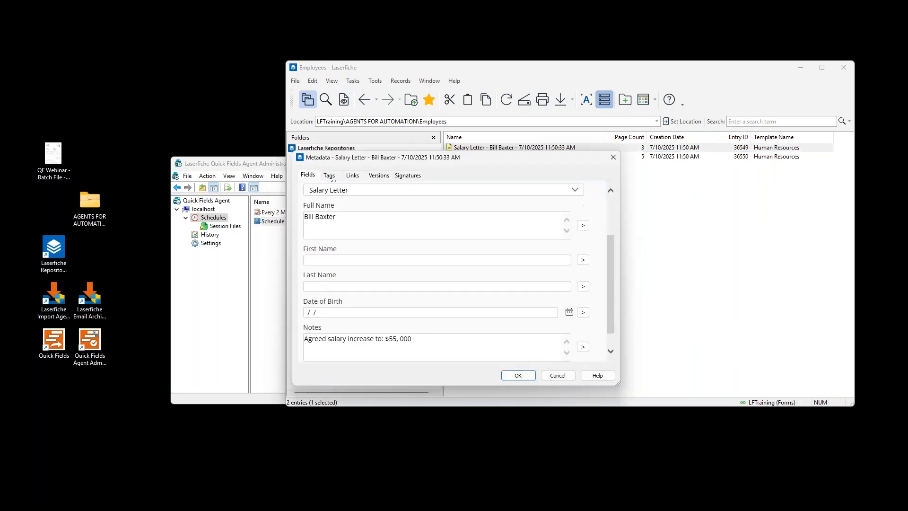
pyautogui.moveTo(383, 320); pyautogui.dragTo(304, 317)
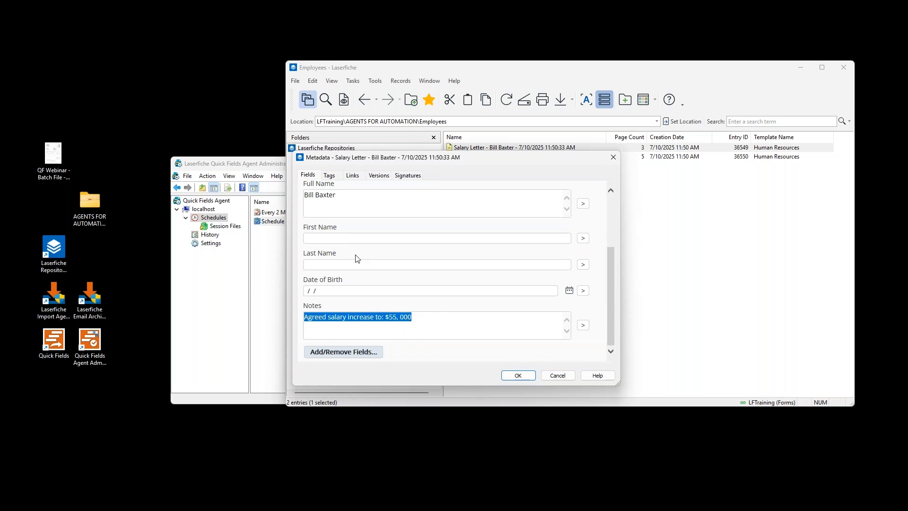
pyautogui.scroll(3, 370, 224)
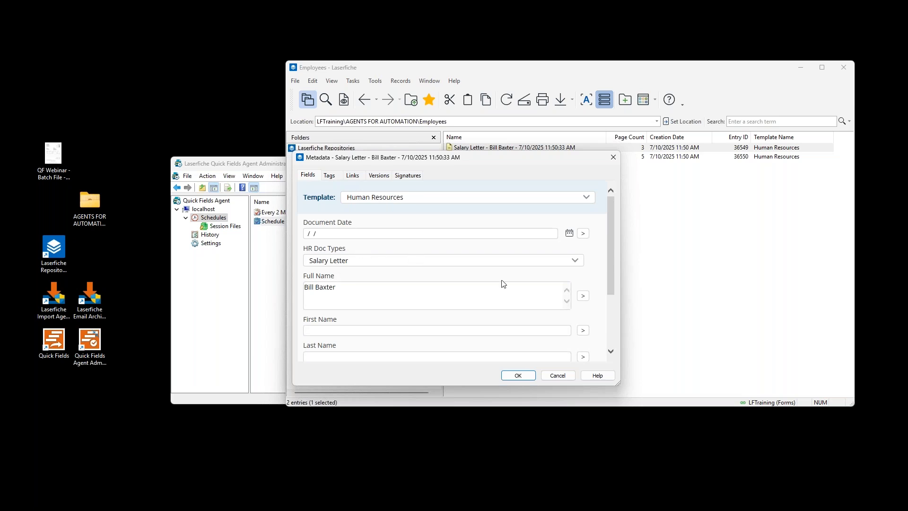
pyautogui.click(558, 377)
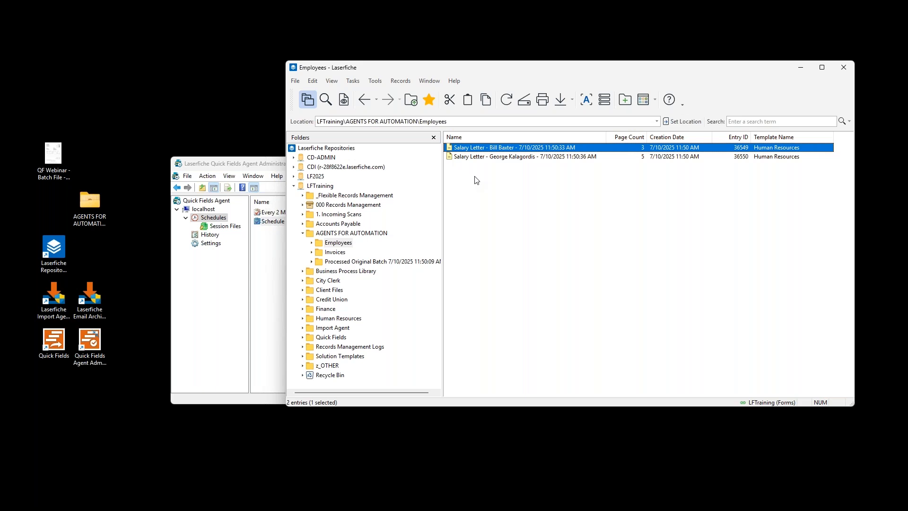
# Review the second salary letter's metadata, including its Full Name and Notes fields, and cancel out of it
pyautogui.click(490, 158)
pyautogui.click(605, 99)
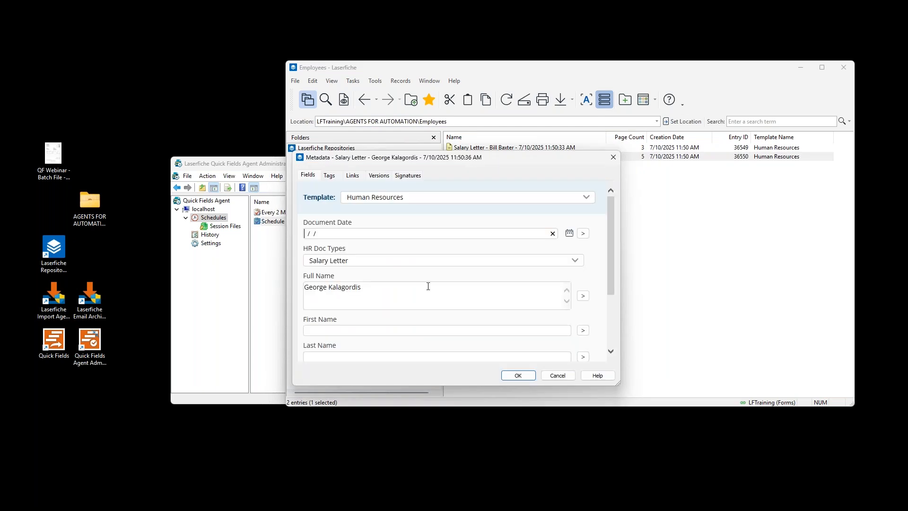
pyautogui.scroll(-5, 381, 276)
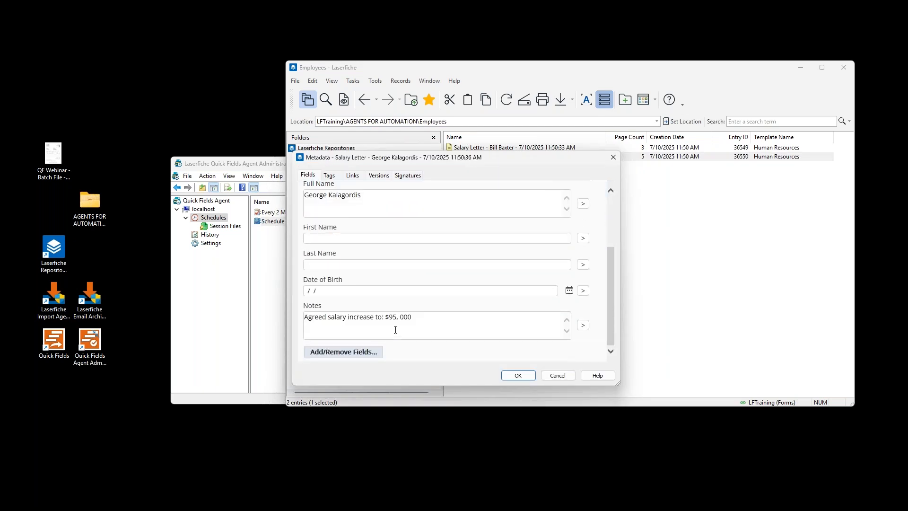
pyautogui.click(573, 374)
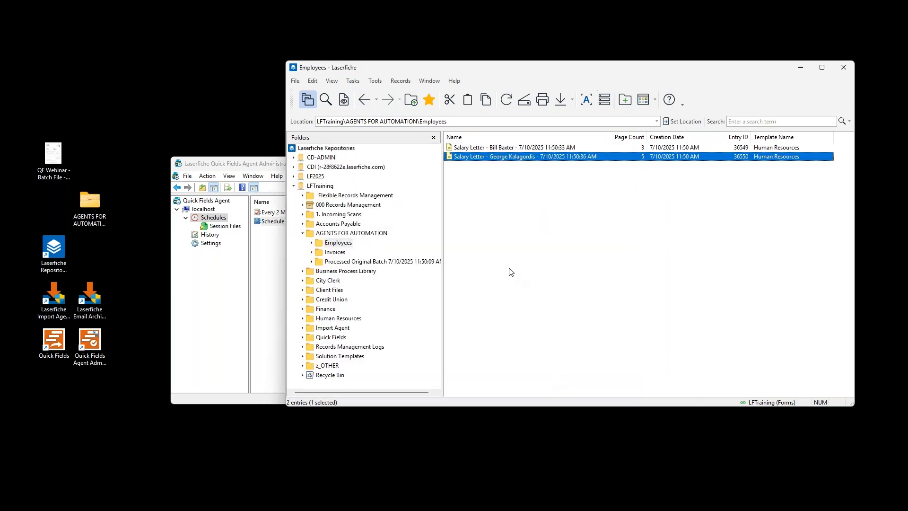
# Open invoice 100 in the Smith Company, Inc. folder under Invoices and compare the imaged invoice number and date with its metadata
pyautogui.click(335, 252)
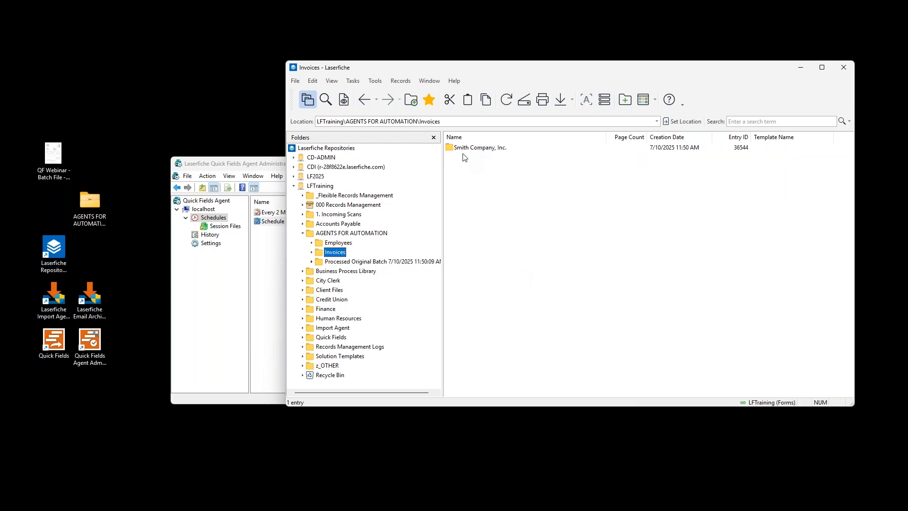
pyautogui.doubleClick(467, 148)
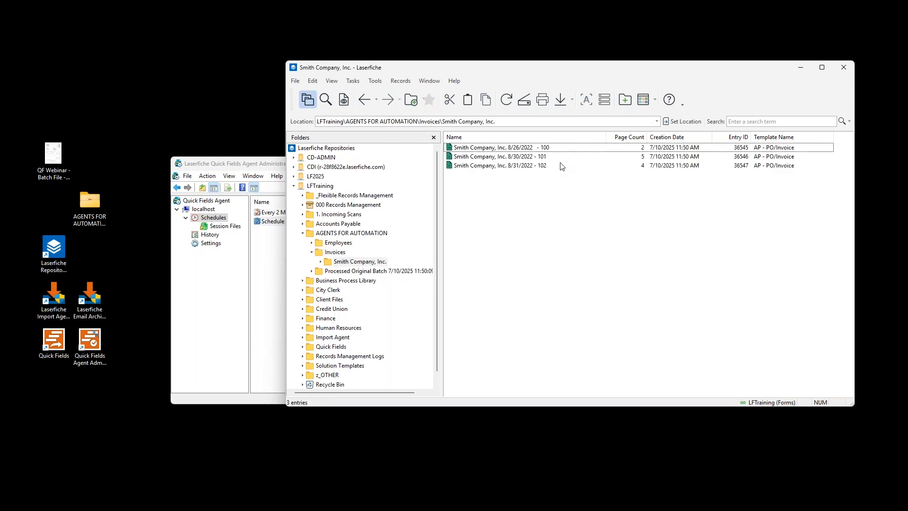
pyautogui.click(505, 150)
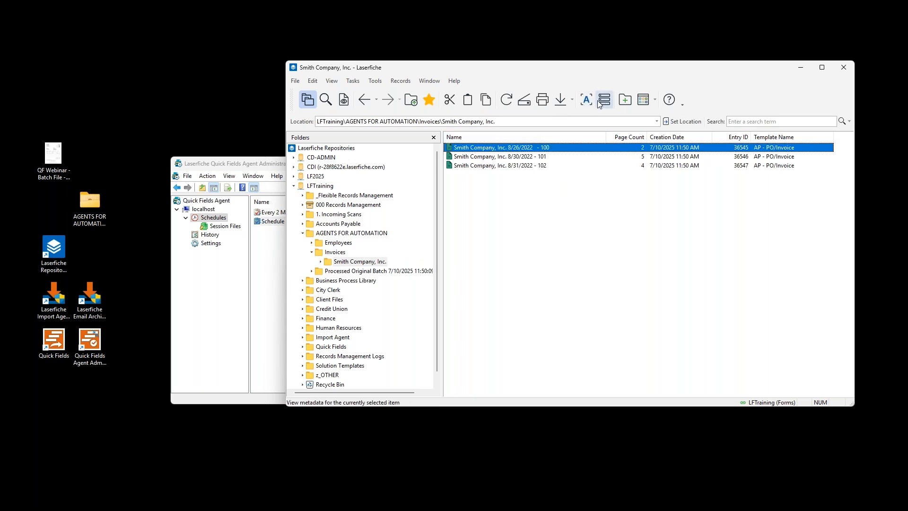
pyautogui.doubleClick(497, 150)
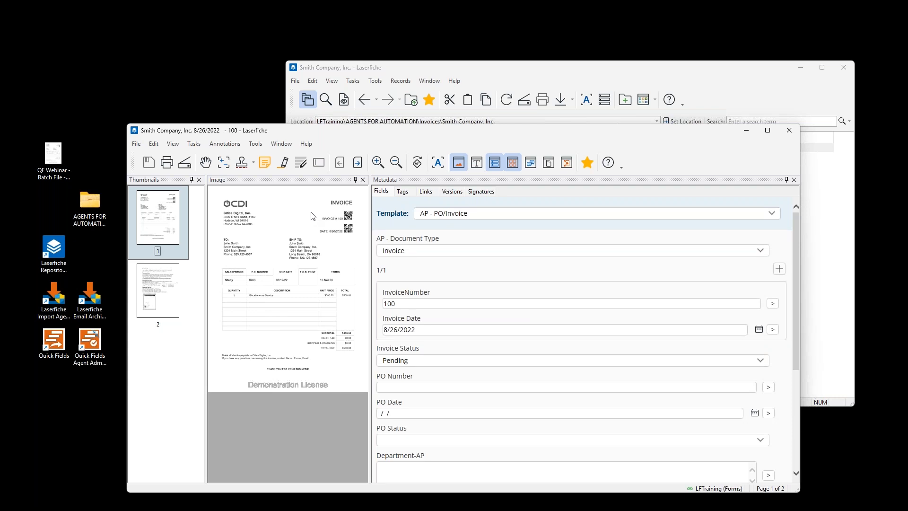
pyautogui.moveTo(305, 206); pyautogui.dragTo(362, 265)
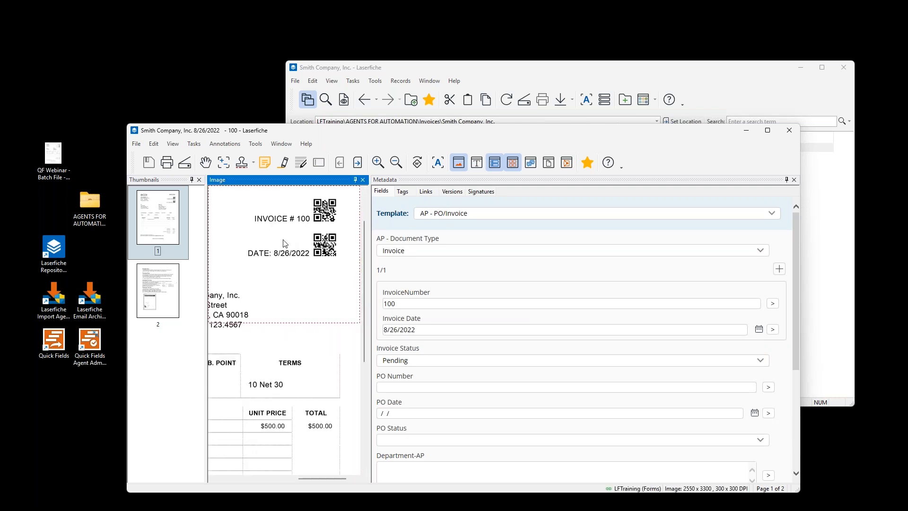
pyautogui.click(350, 215)
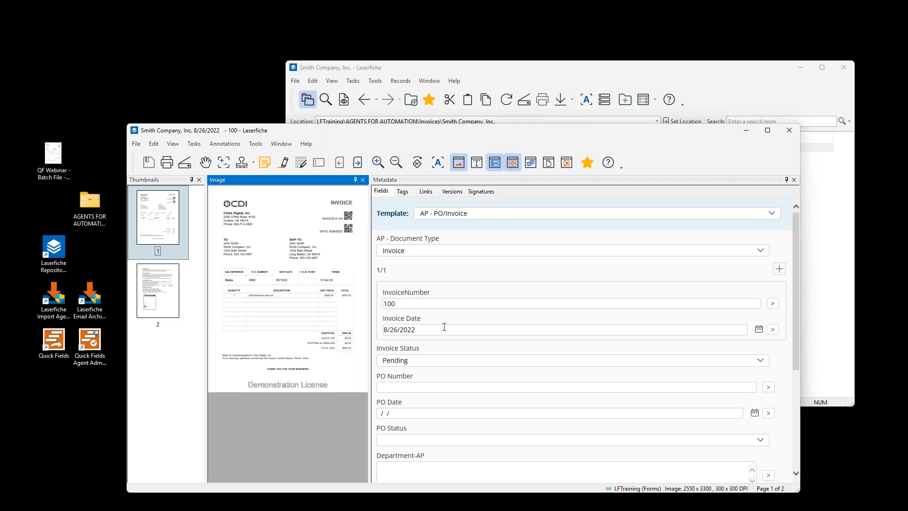
# Compare the invoice's Vendor Name field with the company in the imaged TO address, and close the document
pyautogui.scroll(-5, 454, 329)
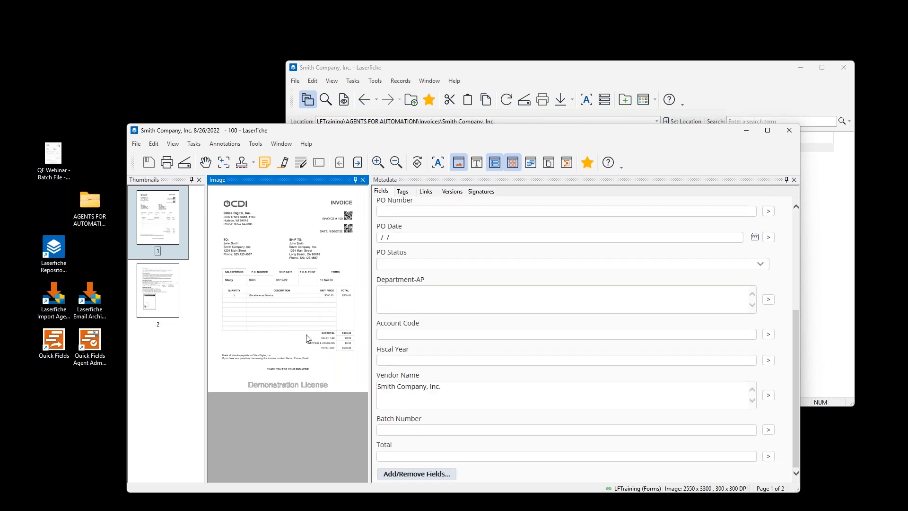
pyautogui.click(254, 266)
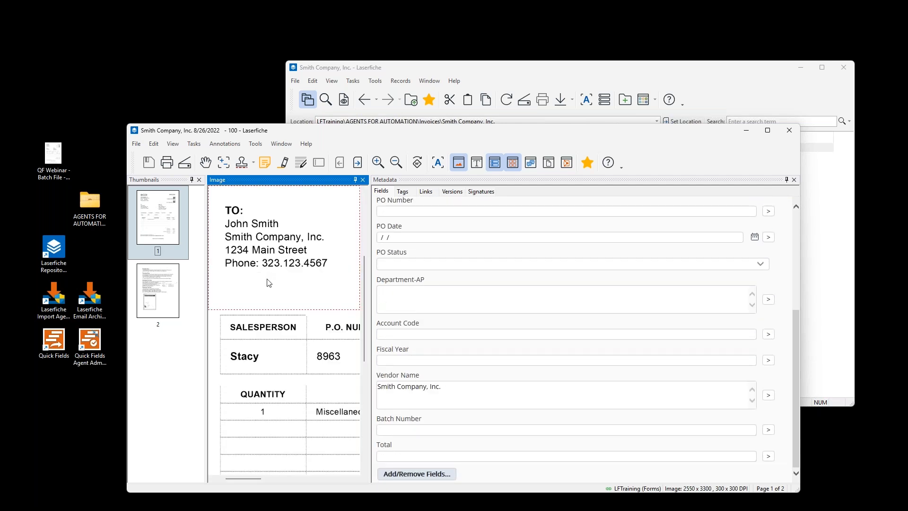
pyautogui.click(268, 283)
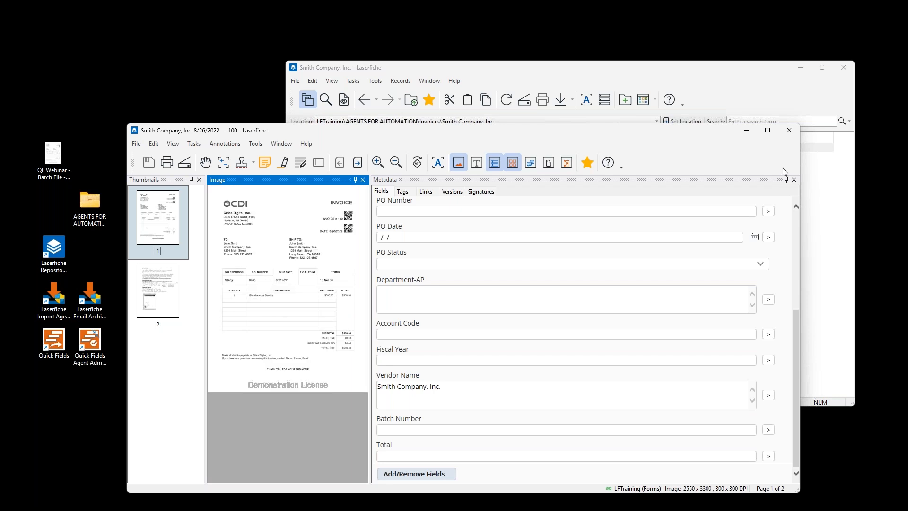
pyautogui.click(788, 130)
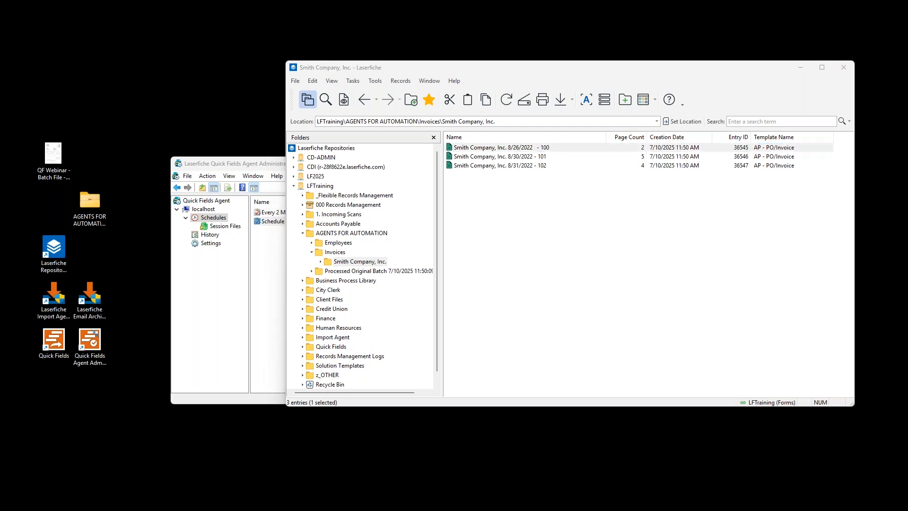
pyautogui.hotkey('alt', 'Tab')
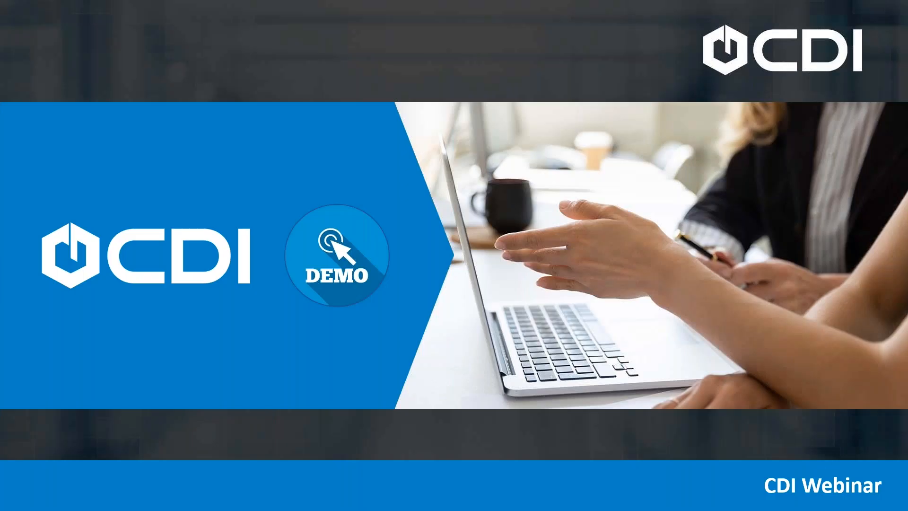
pyautogui.click(220, 276)
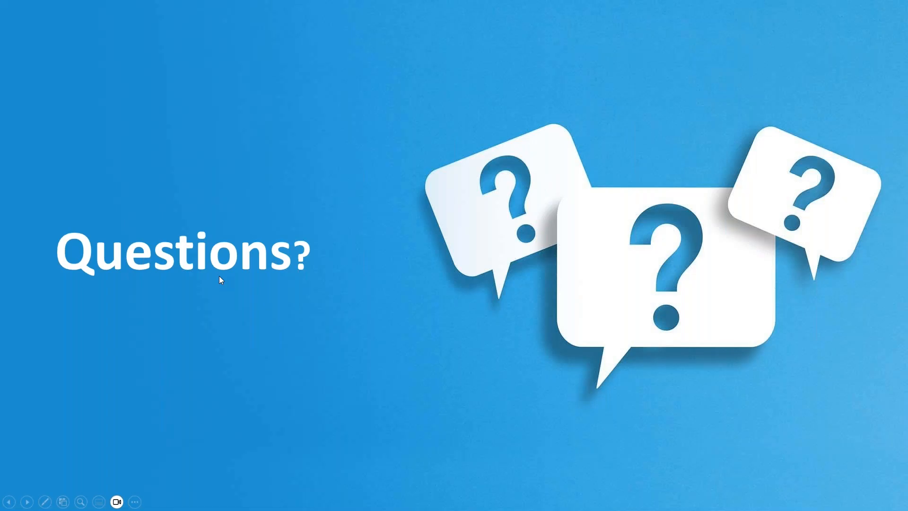